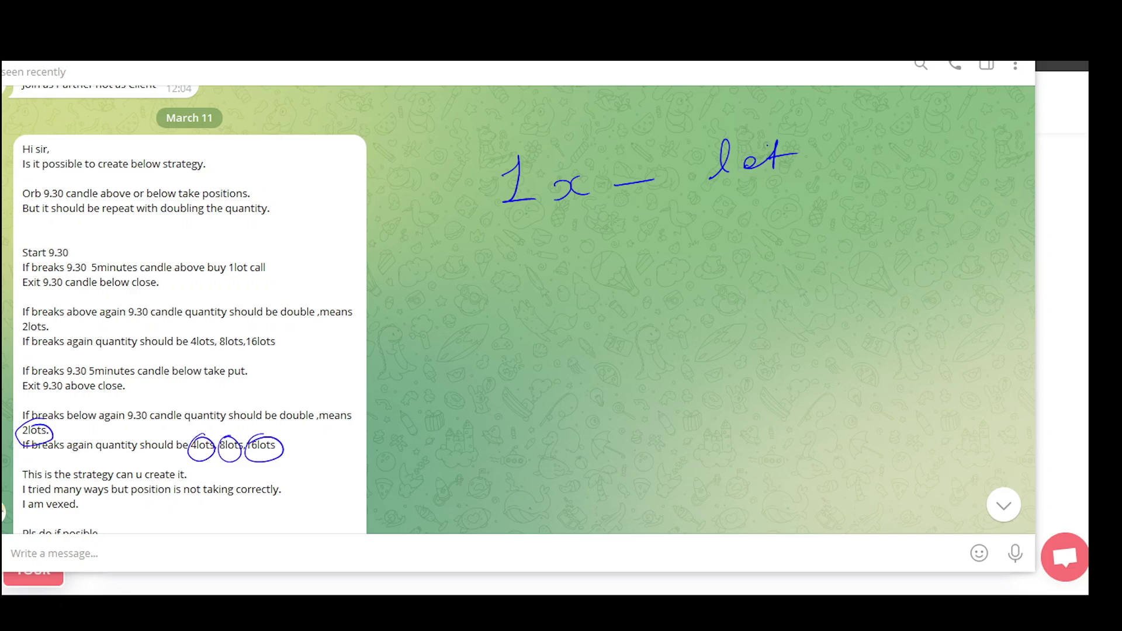
Step: Clear the handwritten annotations and read the chat message requesting the 9.30 candle breakout strategy with quantity doubling
{"action": "key", "text": "e"}
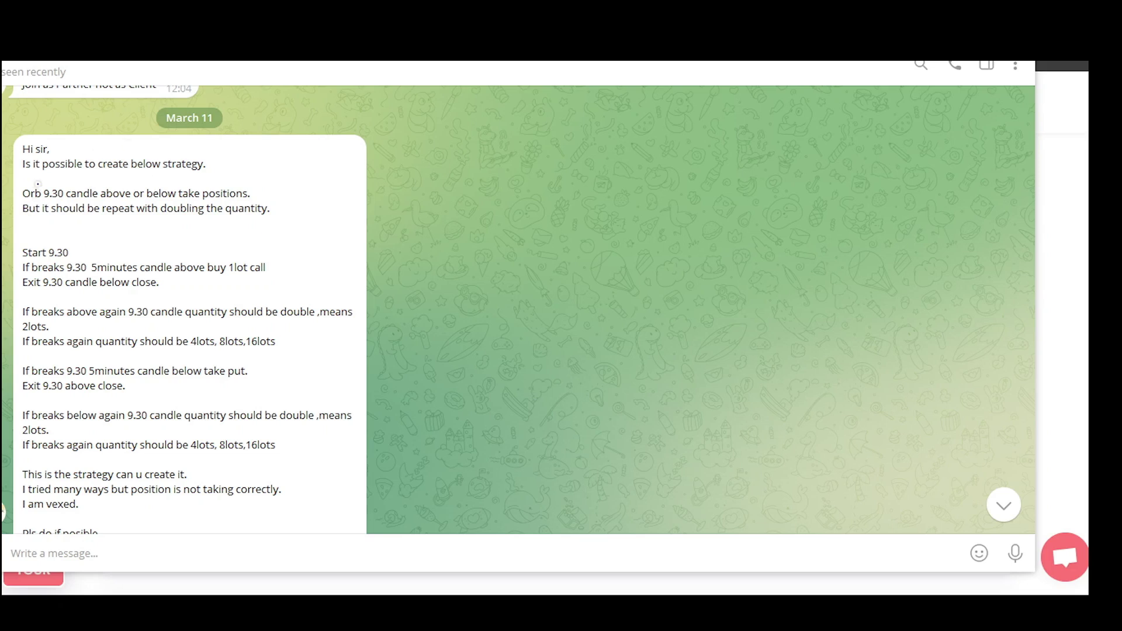
{"action": "mouse_move", "coordinate": [37, 183]}
{"action": "left_mouse_down"}
{"action": "mouse_move", "coordinate": [29, 209]}
{"action": "mouse_move", "coordinate": [63, 185]}
{"action": "mouse_move", "coordinate": [34, 185]}
{"action": "left_mouse_up"}
{"action": "mouse_move", "coordinate": [64, 181]}
{"action": "left_mouse_down"}
{"action": "mouse_move", "coordinate": [18, 187]}
{"action": "mouse_move", "coordinate": [53, 203]}
{"action": "mouse_move", "coordinate": [61, 183]}
{"action": "left_mouse_up"}
{"action": "scroll", "coordinate": [672, 234], "scroll_direction": "down", "scroll_amount": 1}
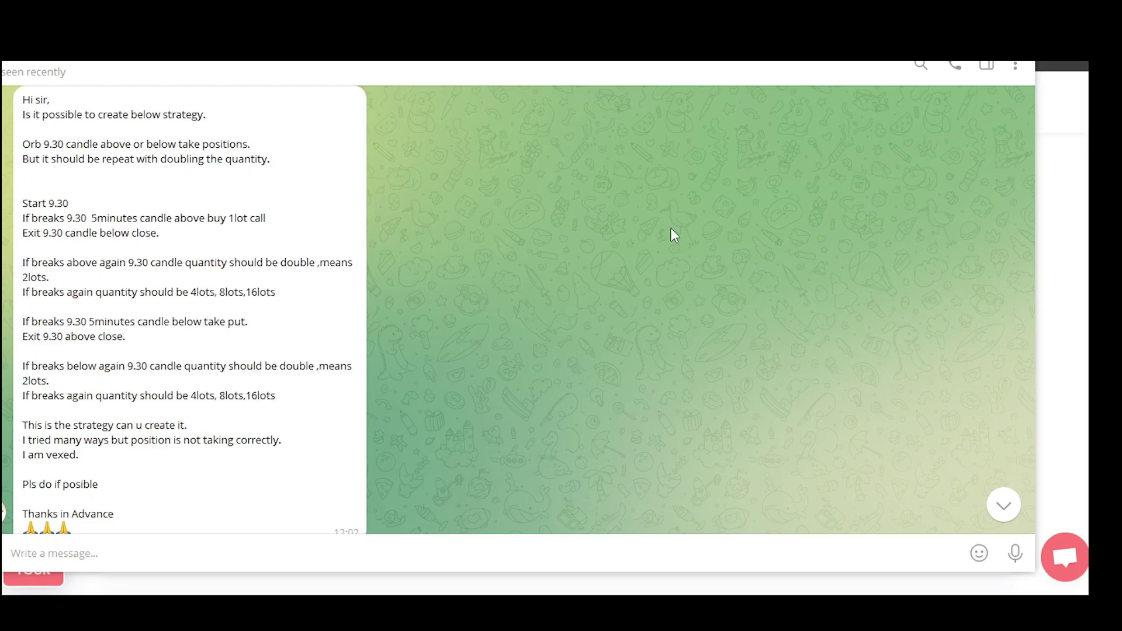
{"action": "scroll", "coordinate": [671, 227], "scroll_direction": "down", "scroll_amount": 1}
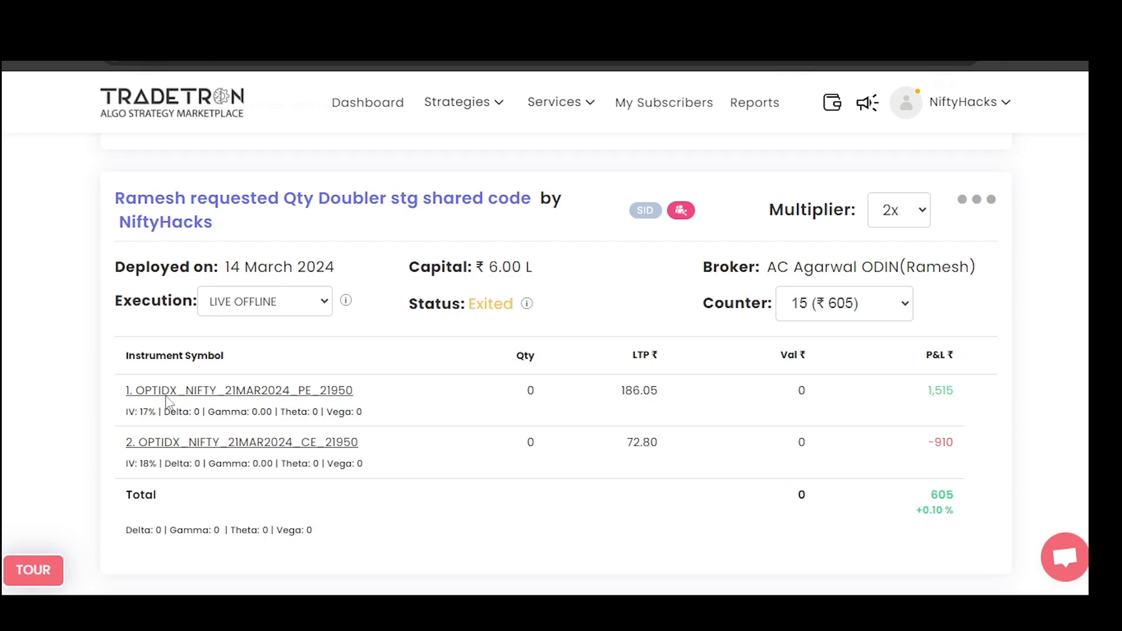
Step: Open the deployed Qty Doubler strategy's edit page in a new browser tab and switch to it
{"action": "left_click", "coordinate": [977, 202]}
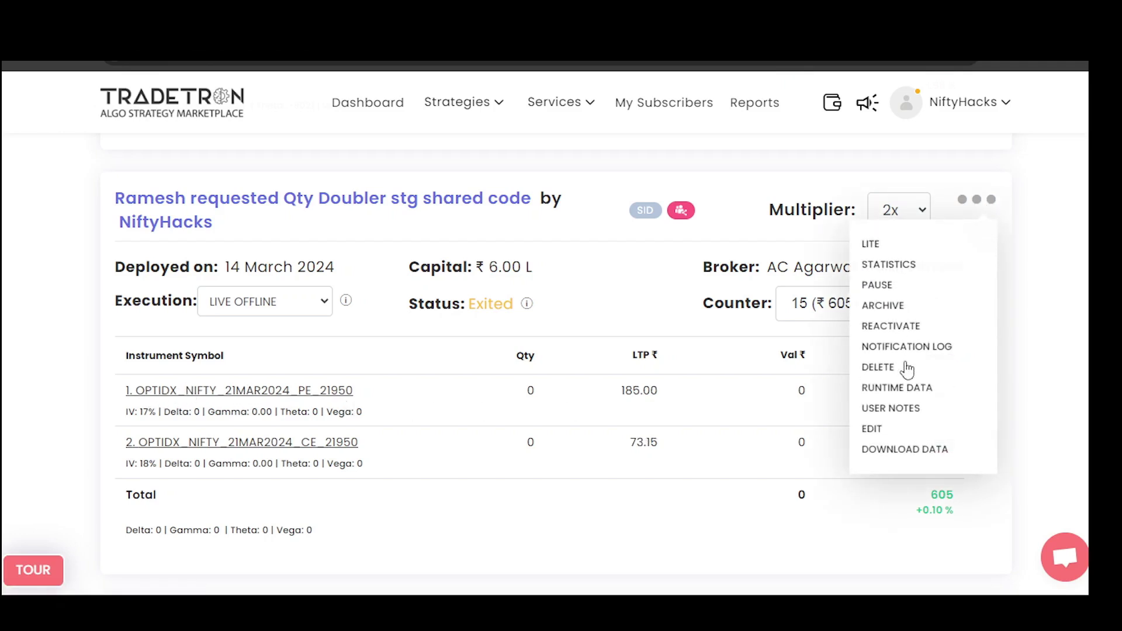
{"action": "right_click", "coordinate": [879, 431]}
{"action": "left_click", "coordinate": [938, 206]}
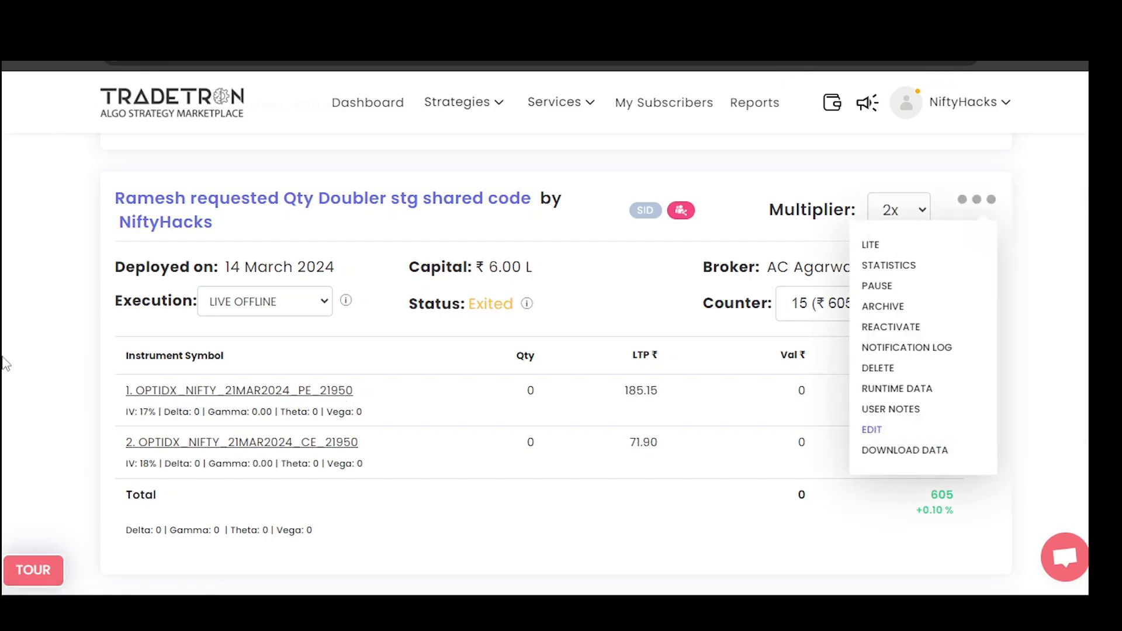
{"action": "key", "text": "ctrl+Tab"}
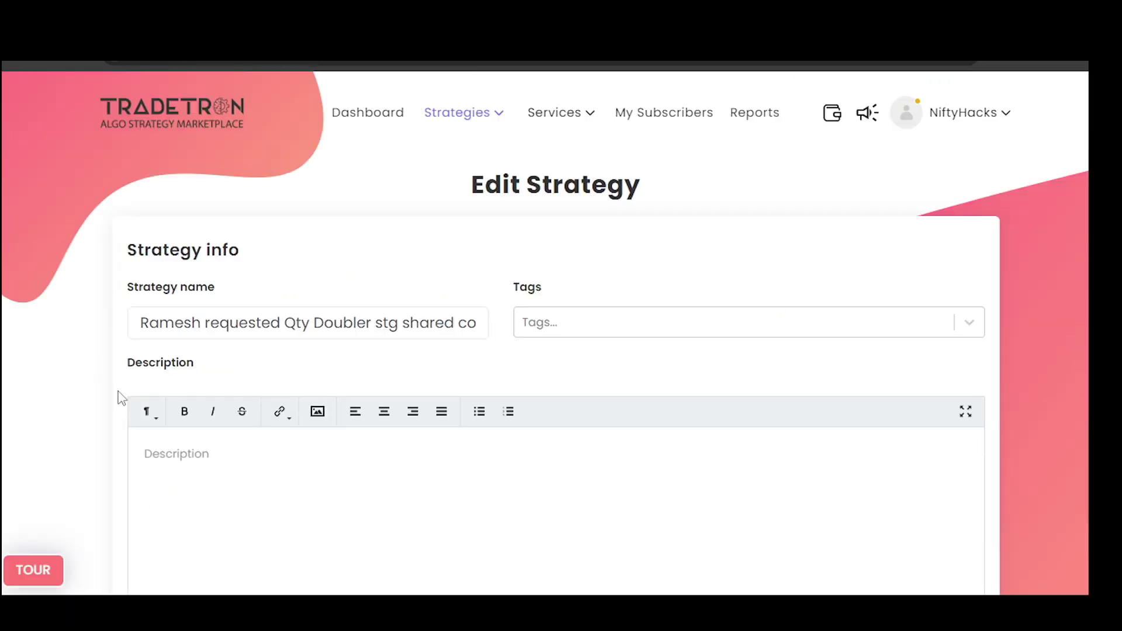
Step: Expand the Initialise Variables section and examine the names and values of the n and qty variables
{"action": "scroll", "coordinate": [105, 396], "scroll_direction": "down", "scroll_amount": 15}
{"action": "left_click", "coordinate": [980, 221]}
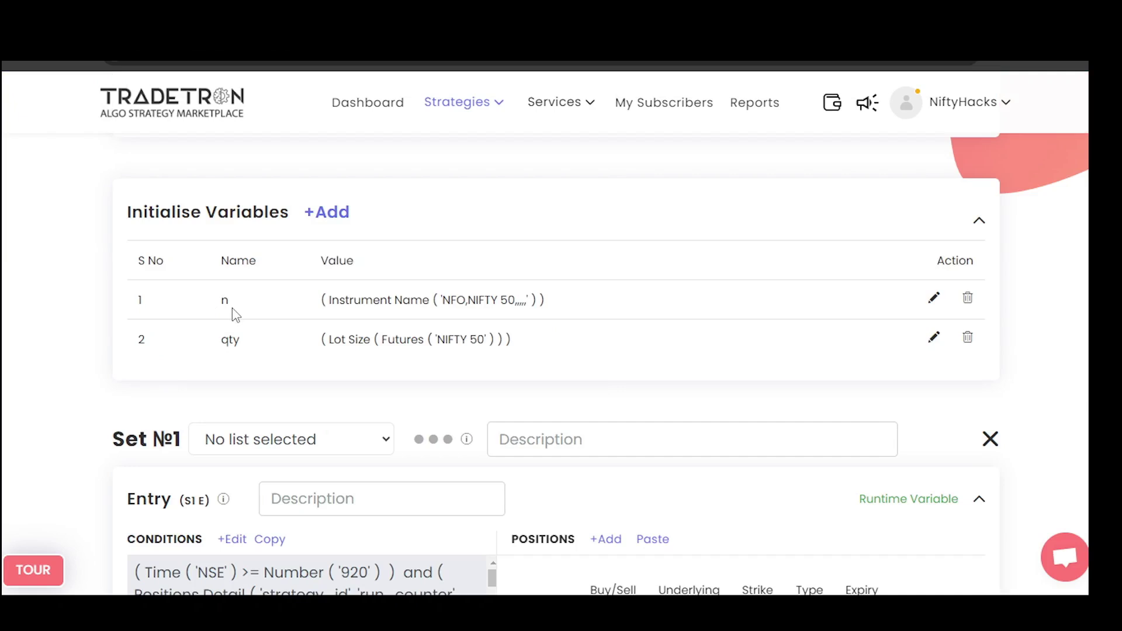
{"action": "left_click_drag", "start_coordinate": [232, 314], "coordinate": [201, 306]}
{"action": "left_click", "coordinate": [133, 202]}
{"action": "left_click_drag", "start_coordinate": [133, 202], "coordinate": [273, 211]}
{"action": "left_click", "coordinate": [282, 305]}
{"action": "left_click_drag", "start_coordinate": [213, 312], "coordinate": [228, 301]}
{"action": "left_click", "coordinate": [438, 295]}
{"action": "left_click_drag", "start_coordinate": [438, 295], "coordinate": [623, 326]}
{"action": "mouse_move", "coordinate": [235, 295]}
{"action": "left_mouse_down"}
{"action": "mouse_move", "coordinate": [213, 303]}
{"action": "mouse_move", "coordinate": [218, 345]}
{"action": "left_mouse_up"}
{"action": "left_click", "coordinate": [238, 333]}
{"action": "left_click", "coordinate": [840, 346]}
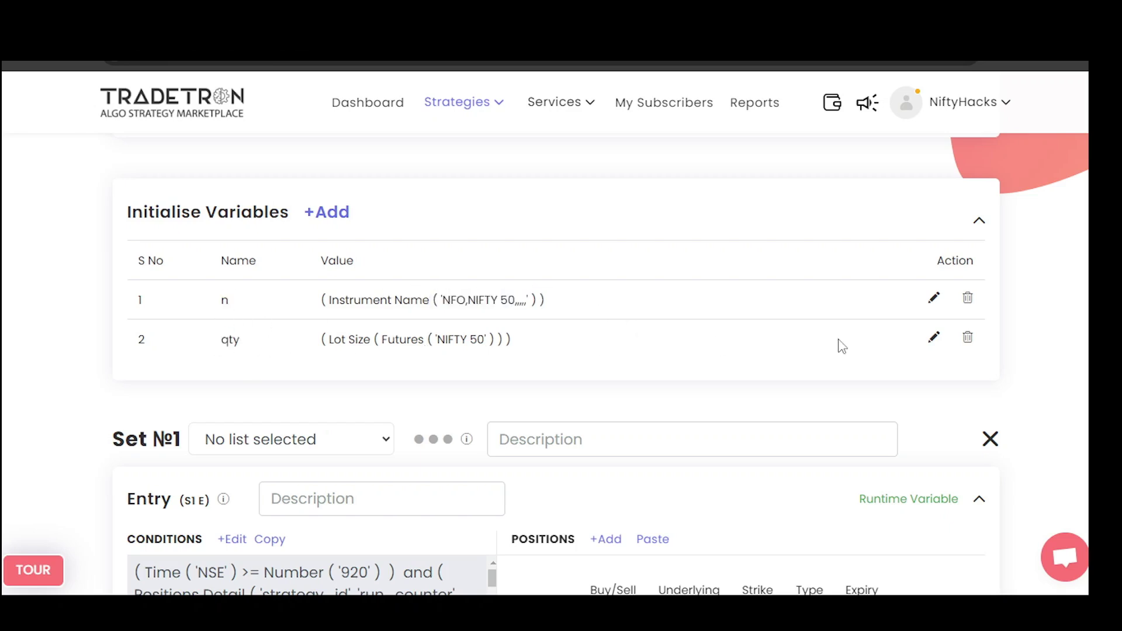
Step: Inspect the formula of variable n and its Instrument Name parameters without changing them
{"action": "left_click", "coordinate": [934, 301]}
{"action": "double_click", "coordinate": [272, 388]}
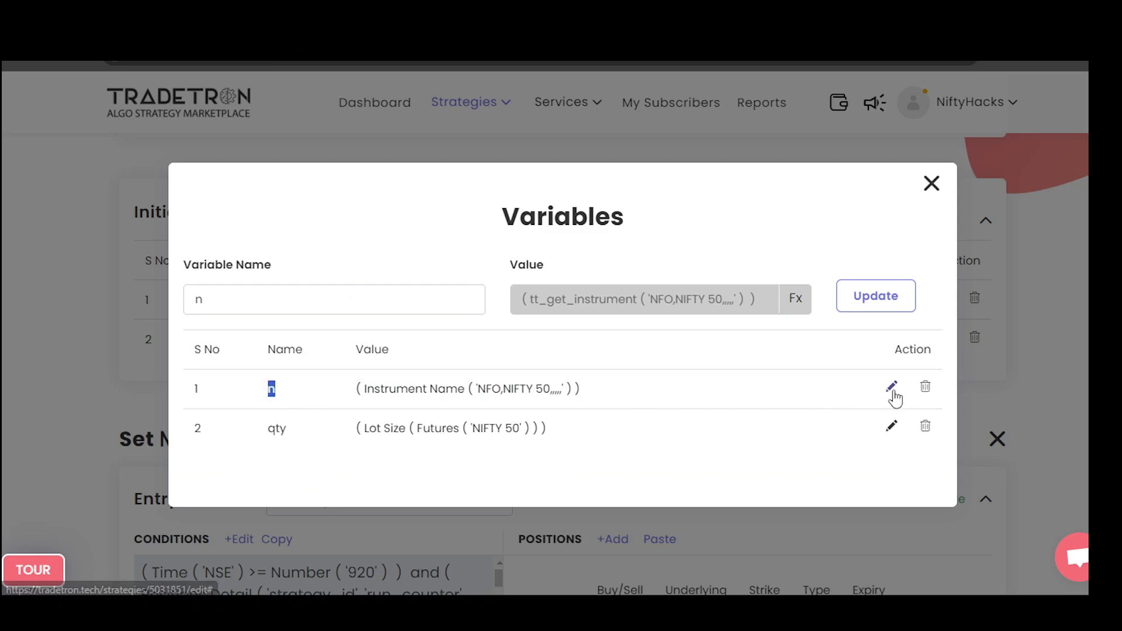
{"action": "left_click", "coordinate": [793, 300]}
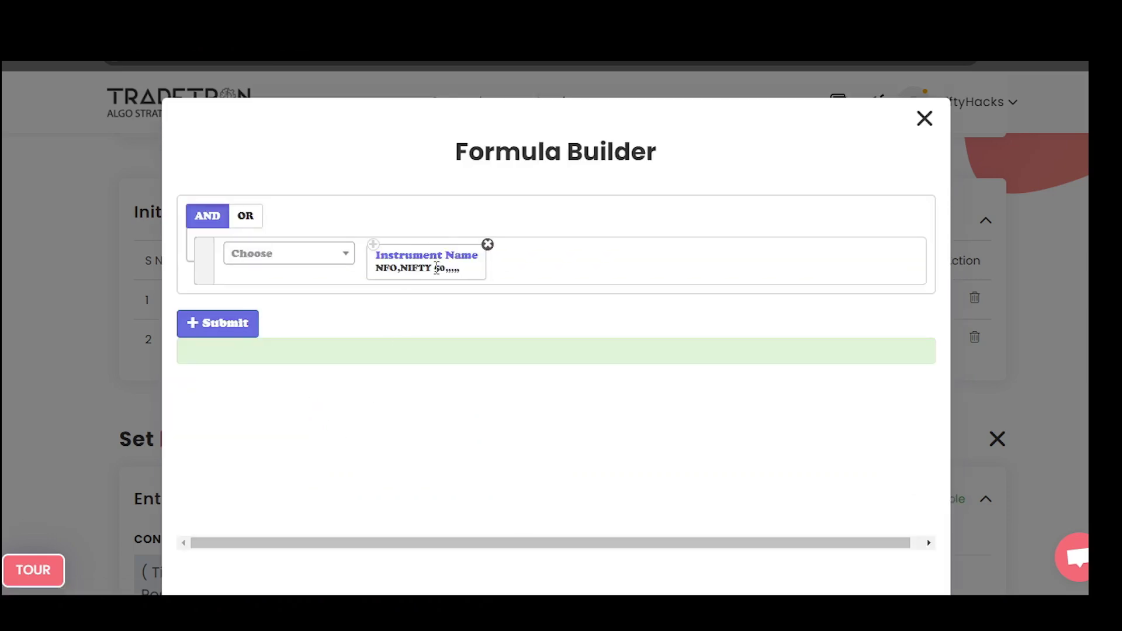
{"action": "left_click", "coordinate": [439, 267]}
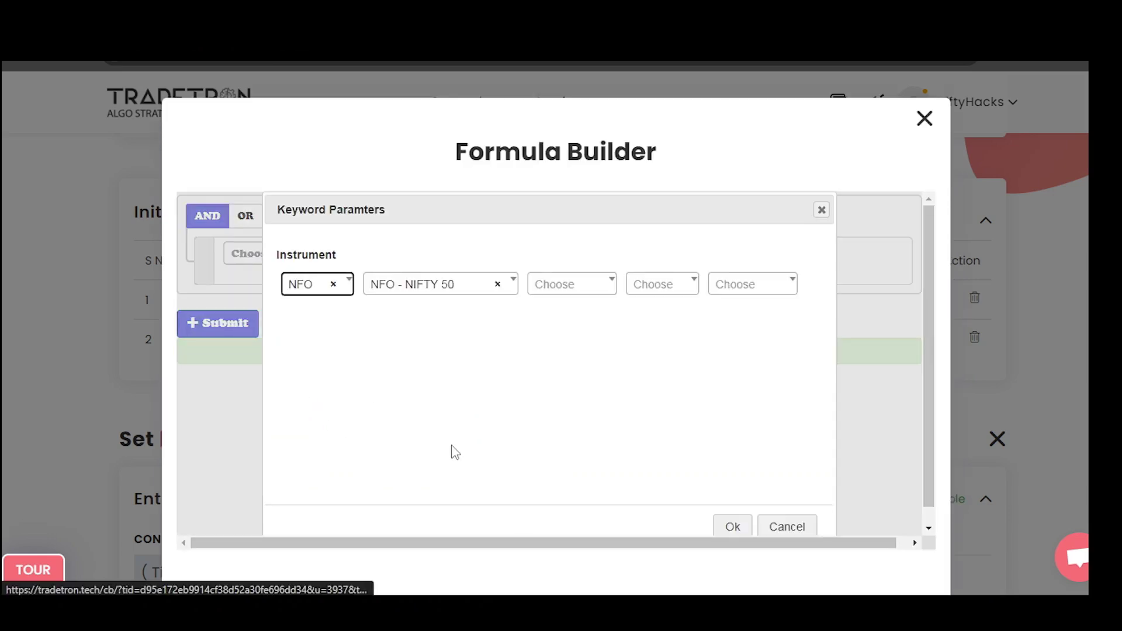
{"action": "left_click", "coordinate": [822, 210]}
{"action": "left_click", "coordinate": [924, 119]}
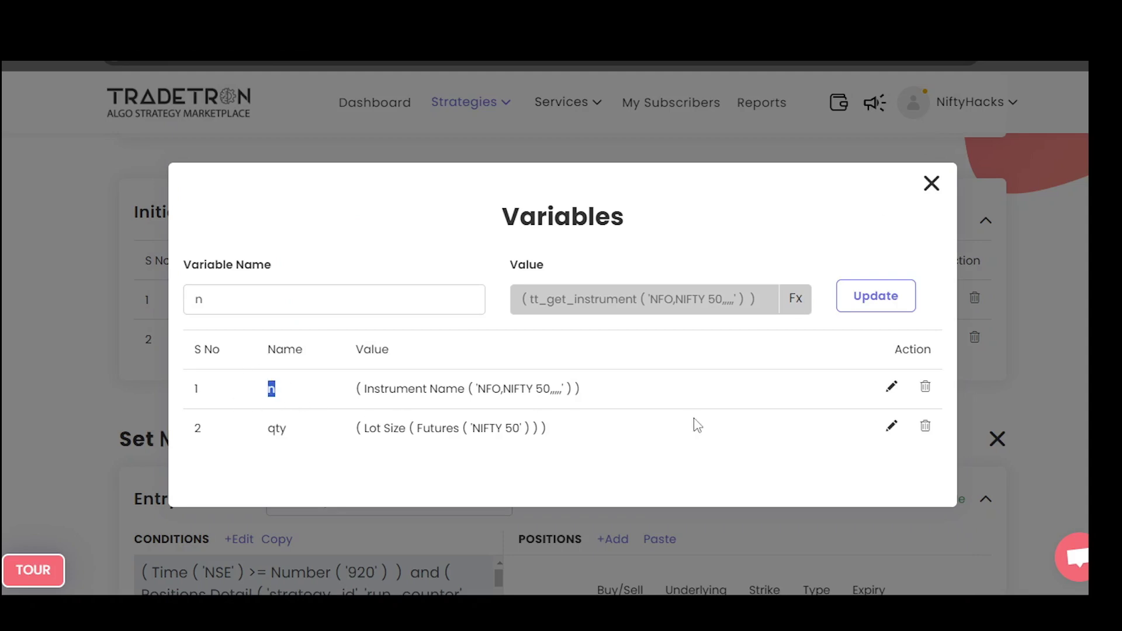
{"action": "left_click", "coordinate": [682, 435]}
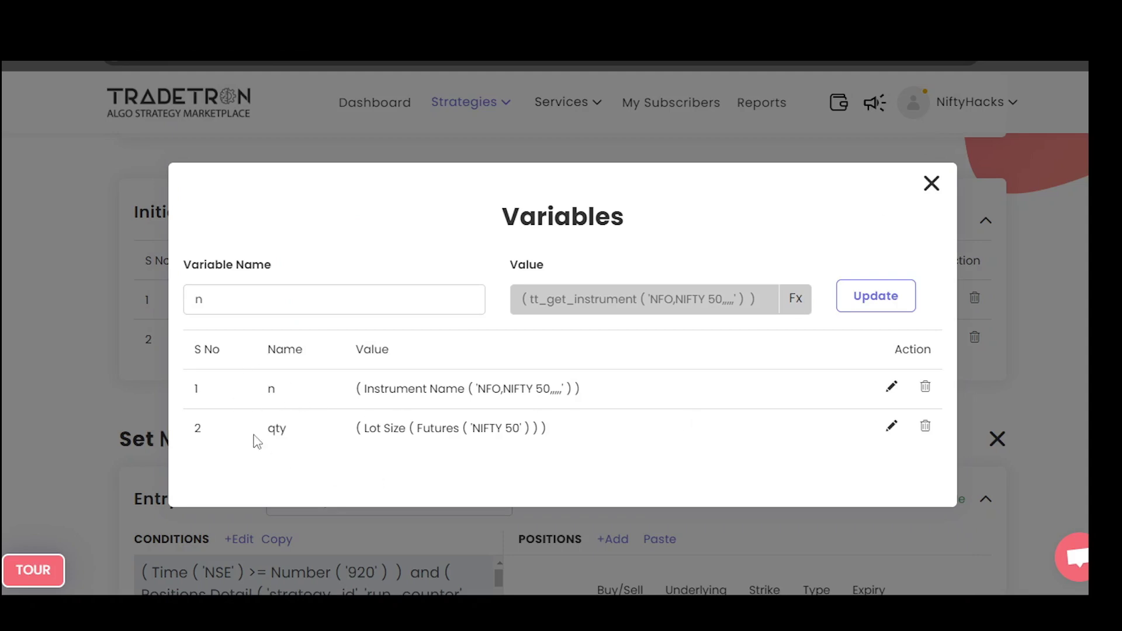
Step: Inspect the Lot Size formula of variable qty and close the Variables dialog
{"action": "left_click", "coordinate": [892, 427]}
{"action": "left_click", "coordinate": [795, 299]}
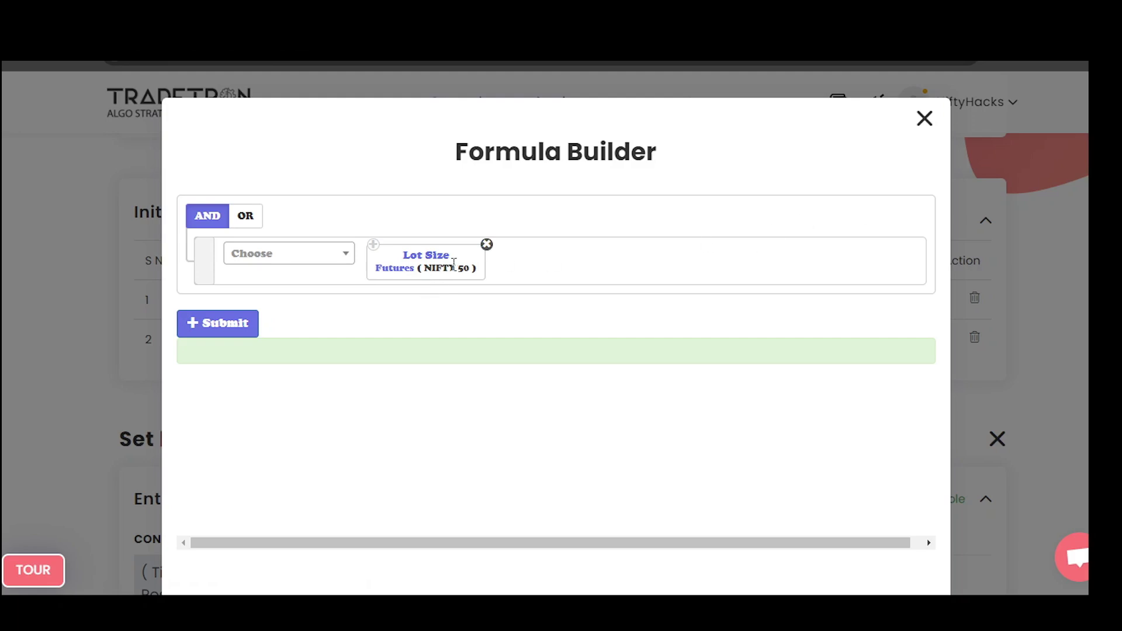
{"action": "left_click", "coordinate": [924, 119]}
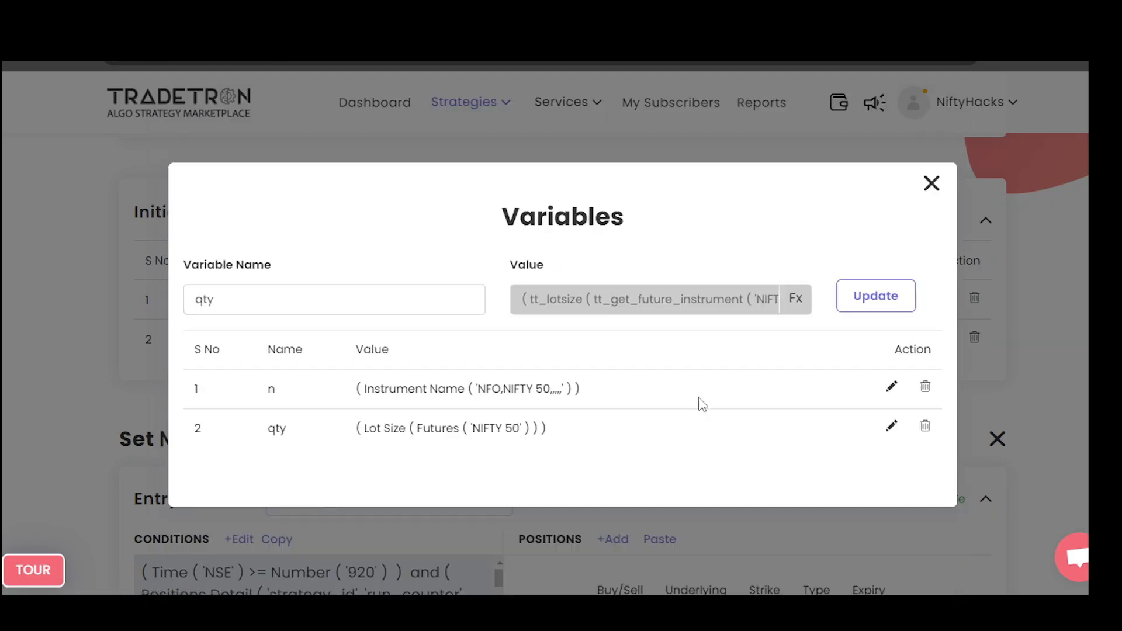
{"action": "left_click_drag", "start_coordinate": [391, 429], "coordinate": [547, 428]}
{"action": "left_click", "coordinate": [933, 190]}
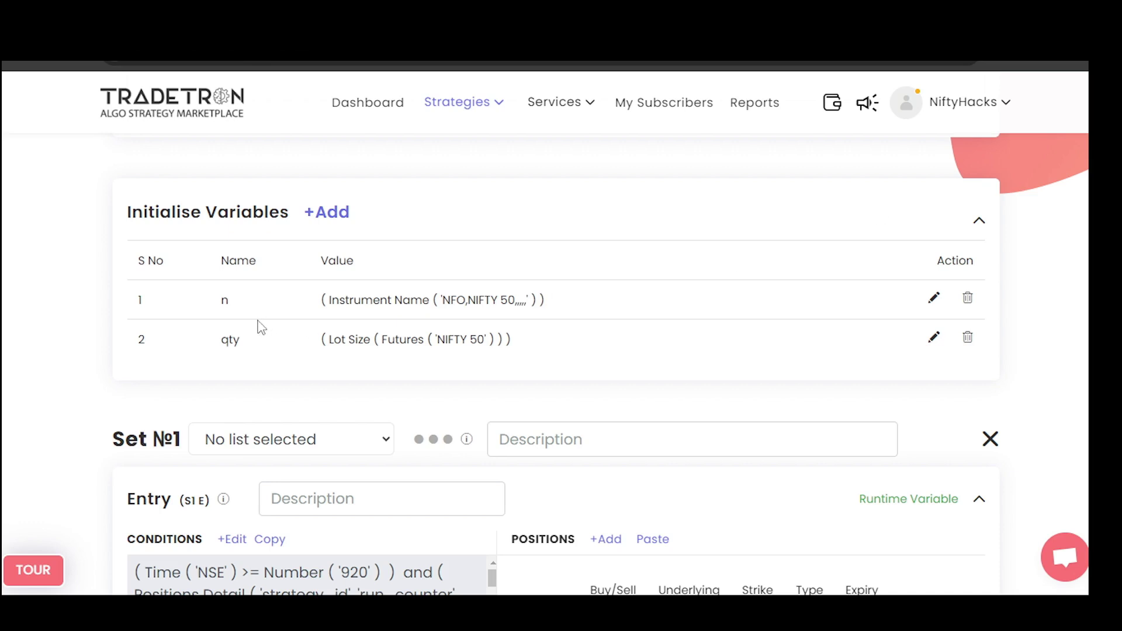
Step: Open the entry conditions of Set 1 and mark the Positions Detail quantity condition for NIFTY 50
{"action": "left_click", "coordinate": [979, 221]}
{"action": "scroll", "coordinate": [175, 357], "scroll_direction": "down", "scroll_amount": 1}
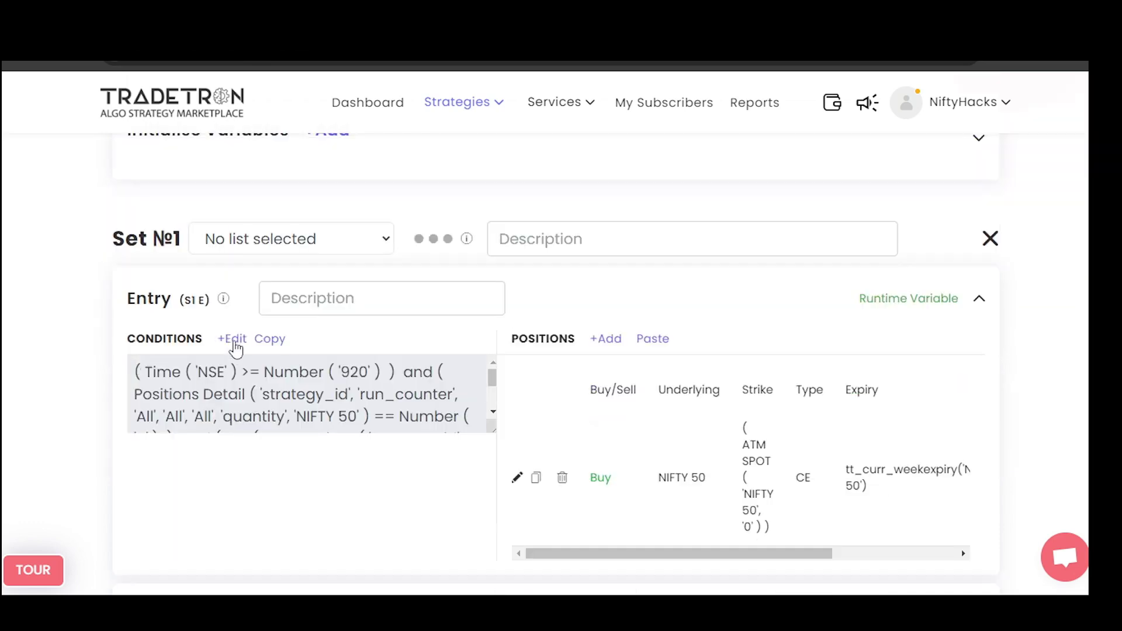
{"action": "left_click", "coordinate": [237, 339]}
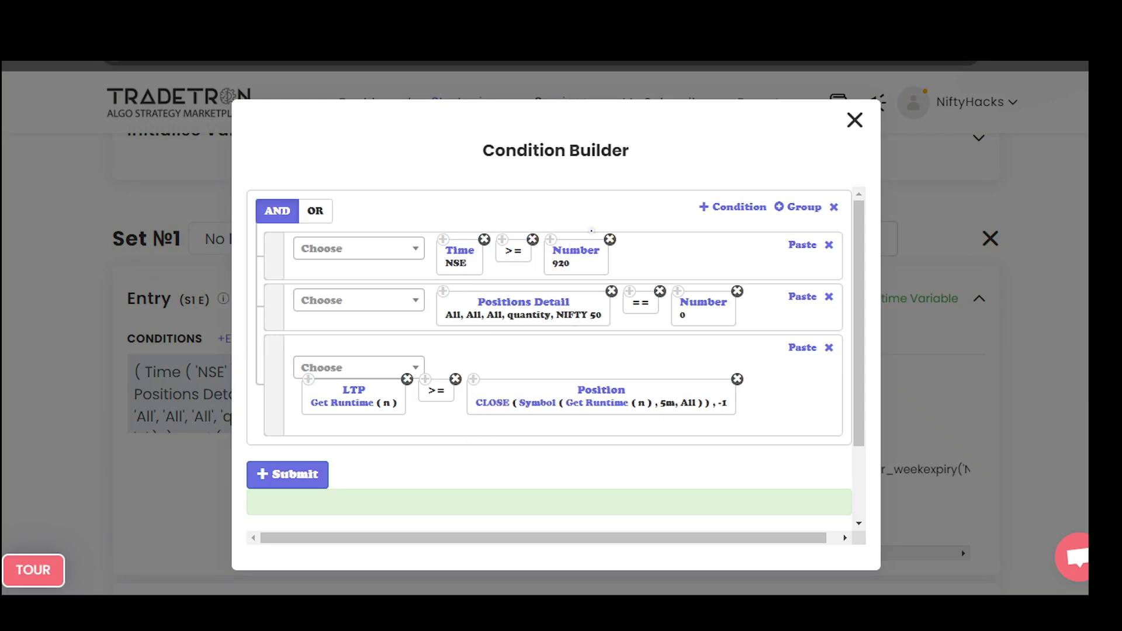
{"action": "left_click_drag", "start_coordinate": [596, 225], "coordinate": [569, 223]}
{"action": "mouse_move", "coordinate": [551, 284]}
{"action": "left_mouse_down"}
{"action": "mouse_move", "coordinate": [532, 347]}
{"action": "mouse_move", "coordinate": [524, 287]}
{"action": "left_mouse_up"}
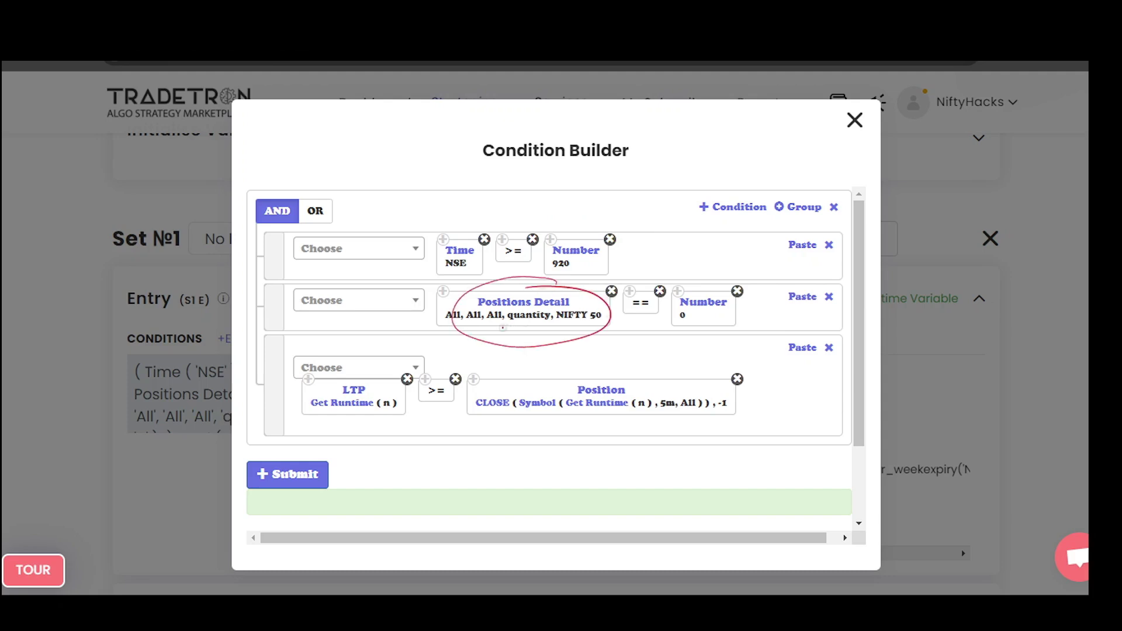
{"action": "mouse_move", "coordinate": [502, 334]}
{"action": "left_mouse_down"}
{"action": "mouse_move", "coordinate": [540, 317]}
{"action": "mouse_move", "coordinate": [529, 334]}
{"action": "mouse_move", "coordinate": [604, 334]}
{"action": "left_mouse_up"}
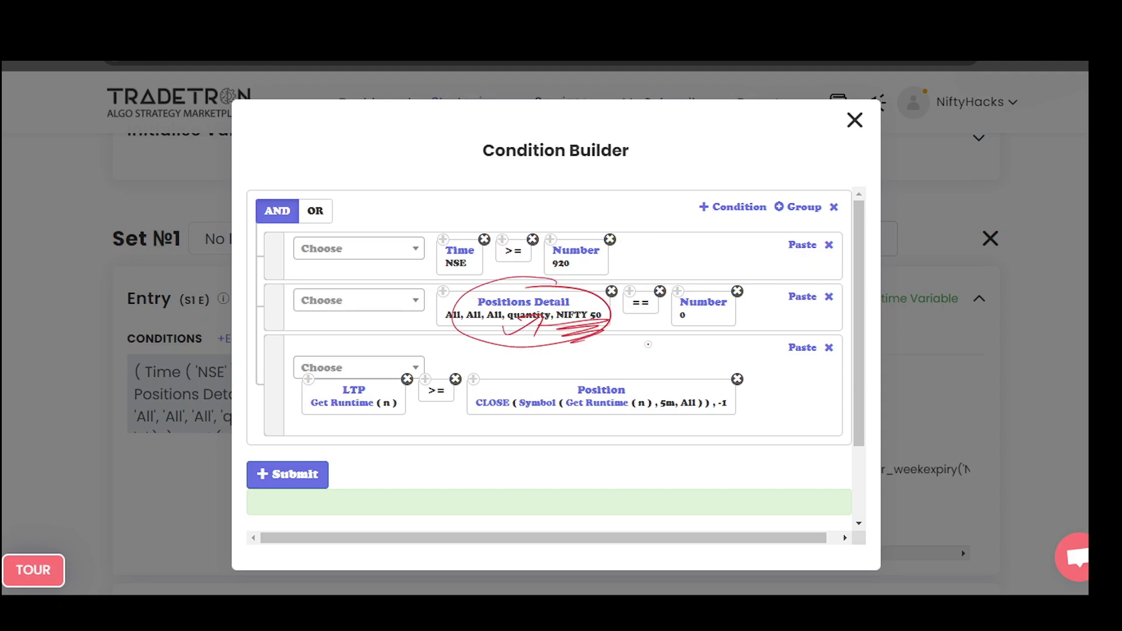
Step: Circle LTP, CLOSE and -1 in the third entry condition and annotate it with "CE" and "buy"
{"action": "mouse_move", "coordinate": [353, 370]}
{"action": "left_mouse_down"}
{"action": "mouse_move", "coordinate": [380, 425]}
{"action": "mouse_move", "coordinate": [345, 372]}
{"action": "mouse_move", "coordinate": [331, 395]}
{"action": "mouse_move", "coordinate": [361, 379]}
{"action": "left_mouse_up"}
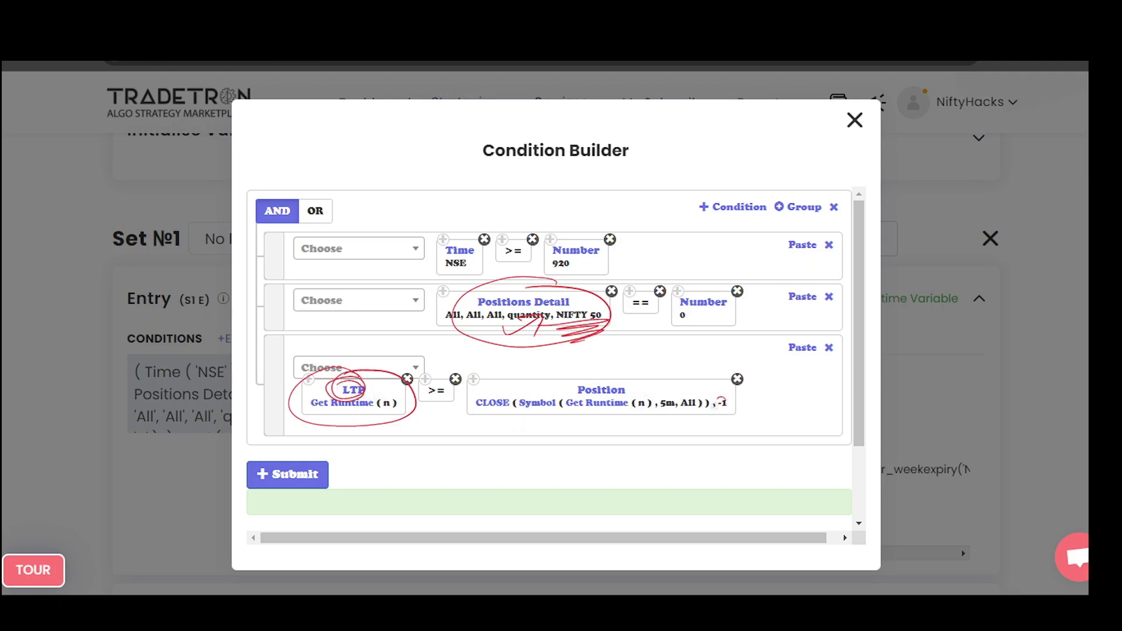
{"action": "left_click_drag", "start_coordinate": [722, 398], "coordinate": [718, 398]}
{"action": "left_click_drag", "start_coordinate": [494, 392], "coordinate": [491, 390]}
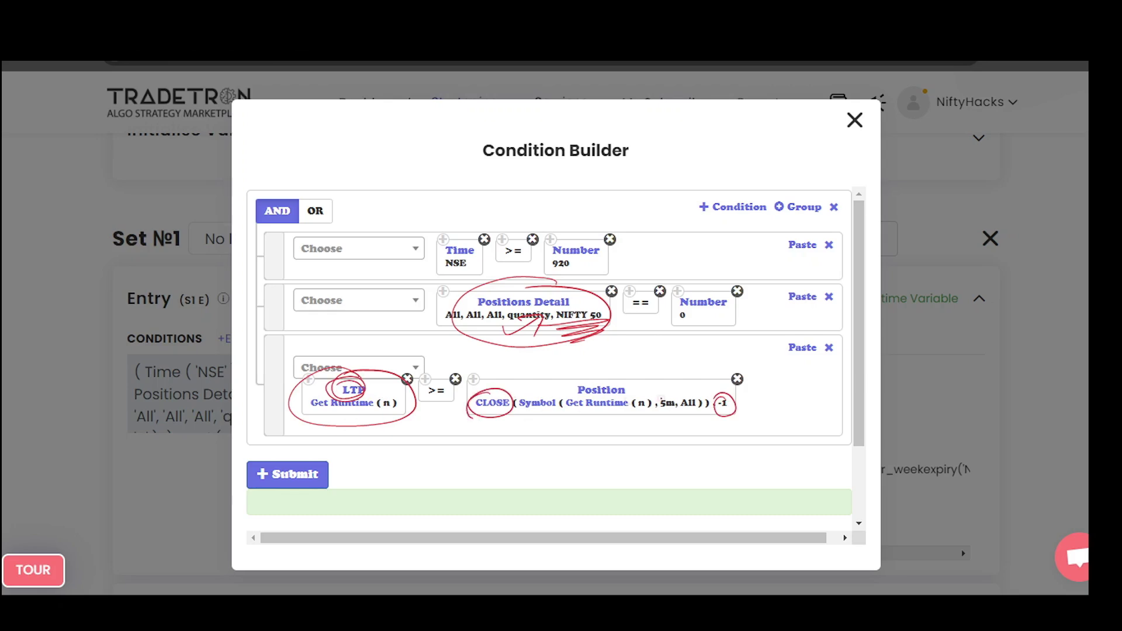
{"action": "mouse_move", "coordinate": [433, 436]}
{"action": "left_mouse_down"}
{"action": "mouse_move", "coordinate": [432, 400]}
{"action": "mouse_move", "coordinate": [439, 413]}
{"action": "left_mouse_up"}
{"action": "mouse_move", "coordinate": [486, 442]}
{"action": "left_mouse_down"}
{"action": "mouse_move", "coordinate": [469, 462]}
{"action": "mouse_move", "coordinate": [512, 460]}
{"action": "left_mouse_up"}
{"action": "mouse_move", "coordinate": [493, 429]}
{"action": "left_mouse_down"}
{"action": "mouse_move", "coordinate": [444, 458]}
{"action": "mouse_move", "coordinate": [520, 425]}
{"action": "mouse_move", "coordinate": [581, 447]}
{"action": "mouse_move", "coordinate": [607, 435]}
{"action": "left_mouse_up"}
{"action": "left_click_drag", "start_coordinate": [619, 430], "coordinate": [596, 485]}
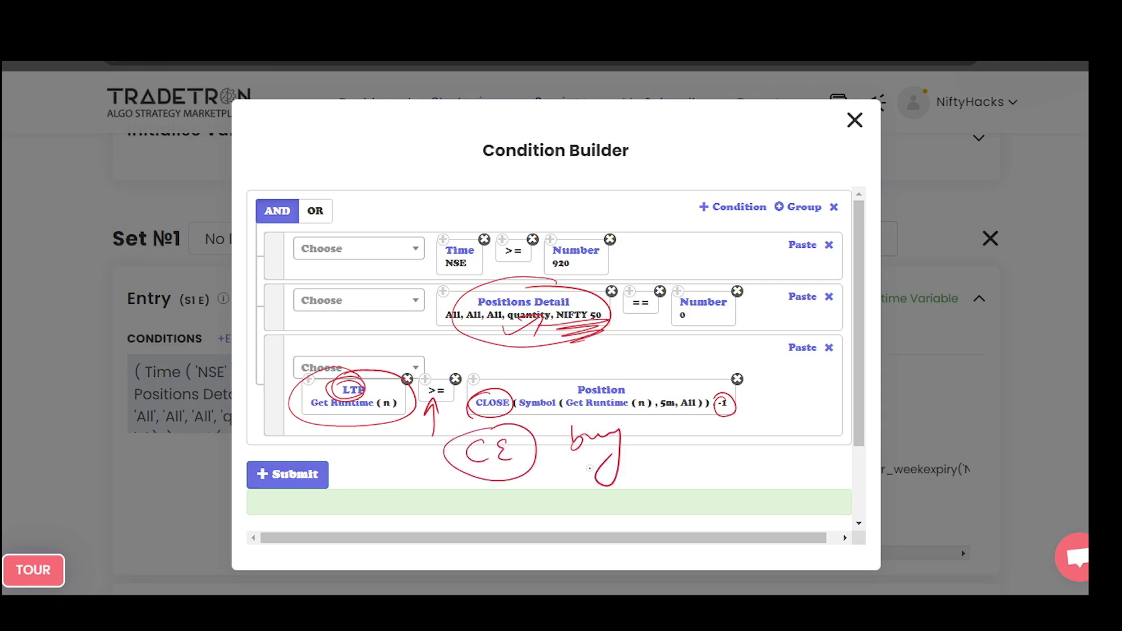
{"action": "left_click_drag", "start_coordinate": [641, 442], "coordinate": [673, 437]}
{"action": "left_click_drag", "start_coordinate": [662, 431], "coordinate": [664, 445]}
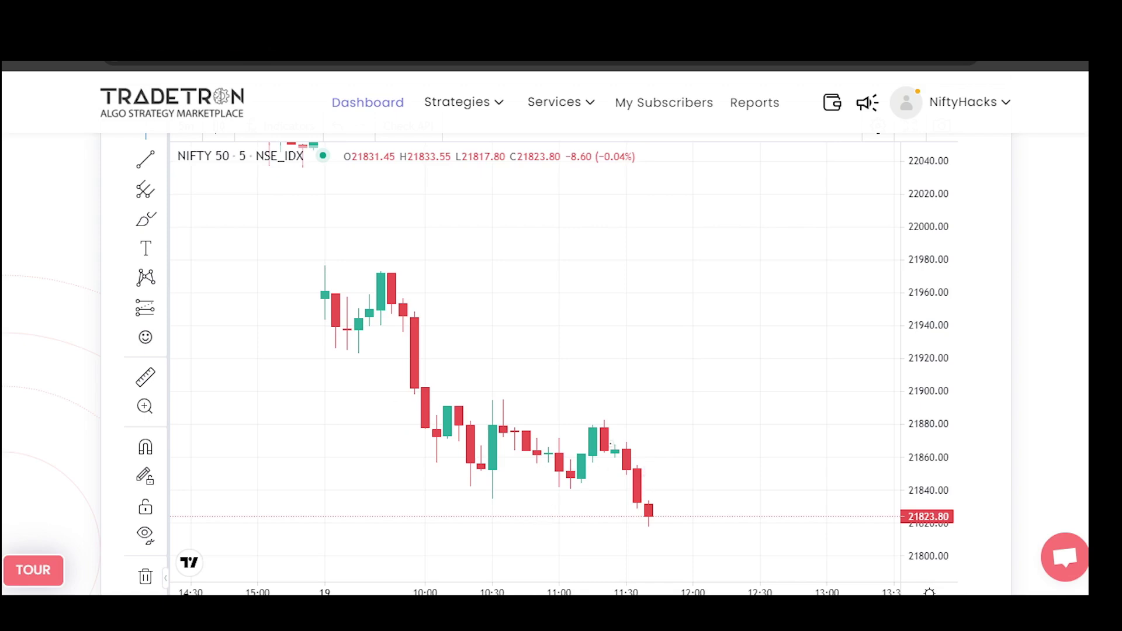
Step: Annotate the latest candles on the NIFTY 50 chart with arrows and circled PE and CE labels, and clear the marks
{"action": "mouse_move", "coordinate": [643, 502]}
{"action": "left_mouse_down"}
{"action": "mouse_move", "coordinate": [689, 478]}
{"action": "mouse_move", "coordinate": [624, 504]}
{"action": "mouse_move", "coordinate": [689, 500]}
{"action": "mouse_move", "coordinate": [655, 502]}
{"action": "mouse_move", "coordinate": [666, 528]}
{"action": "mouse_move", "coordinate": [731, 497]}
{"action": "mouse_move", "coordinate": [745, 507]}
{"action": "left_mouse_up"}
{"action": "mouse_move", "coordinate": [737, 475]}
{"action": "left_mouse_down"}
{"action": "mouse_move", "coordinate": [739, 526]}
{"action": "mouse_move", "coordinate": [727, 475]}
{"action": "left_mouse_up"}
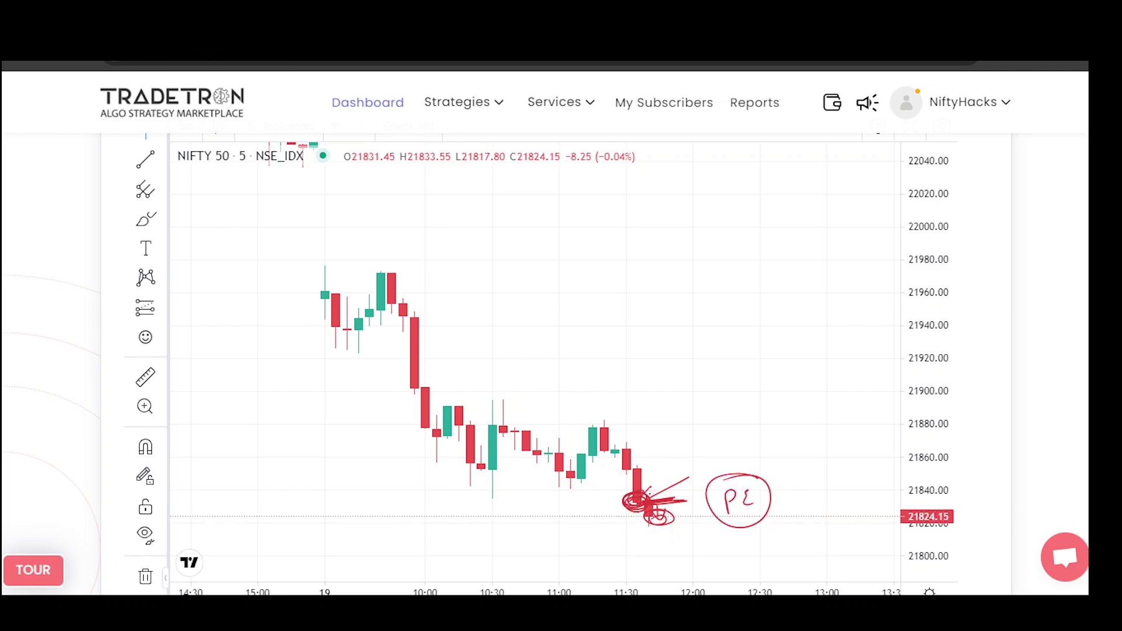
{"action": "mouse_move", "coordinate": [654, 493]}
{"action": "left_mouse_down"}
{"action": "mouse_move", "coordinate": [682, 461]}
{"action": "mouse_move", "coordinate": [687, 476]}
{"action": "mouse_move", "coordinate": [735, 437]}
{"action": "mouse_move", "coordinate": [722, 423]}
{"action": "left_mouse_up"}
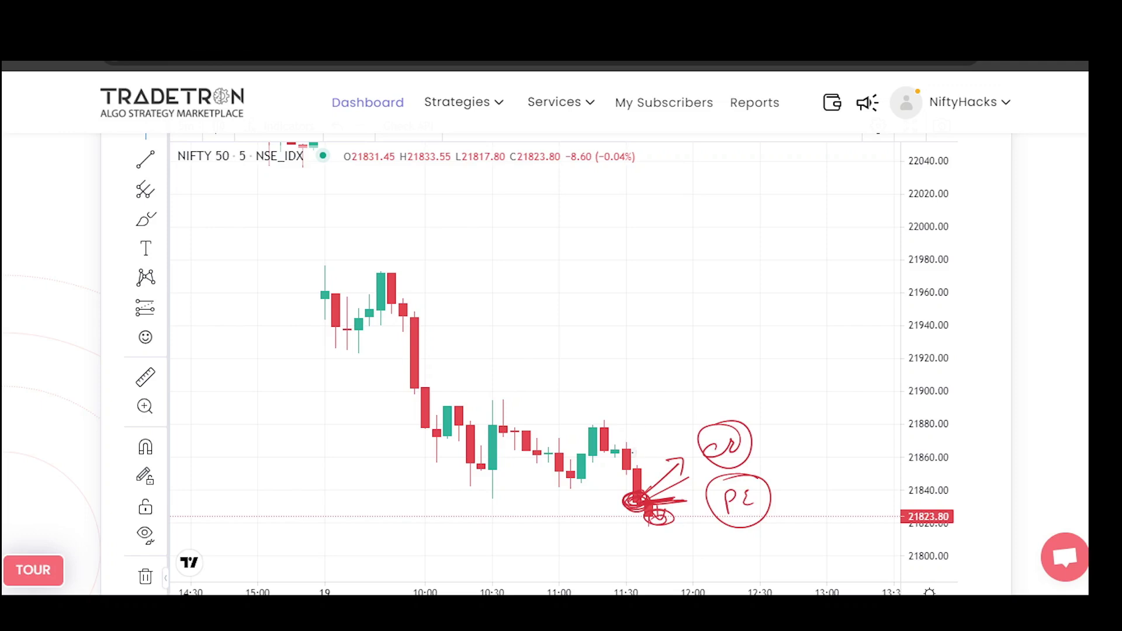
{"action": "left_click_drag", "start_coordinate": [639, 454], "coordinate": [682, 435]}
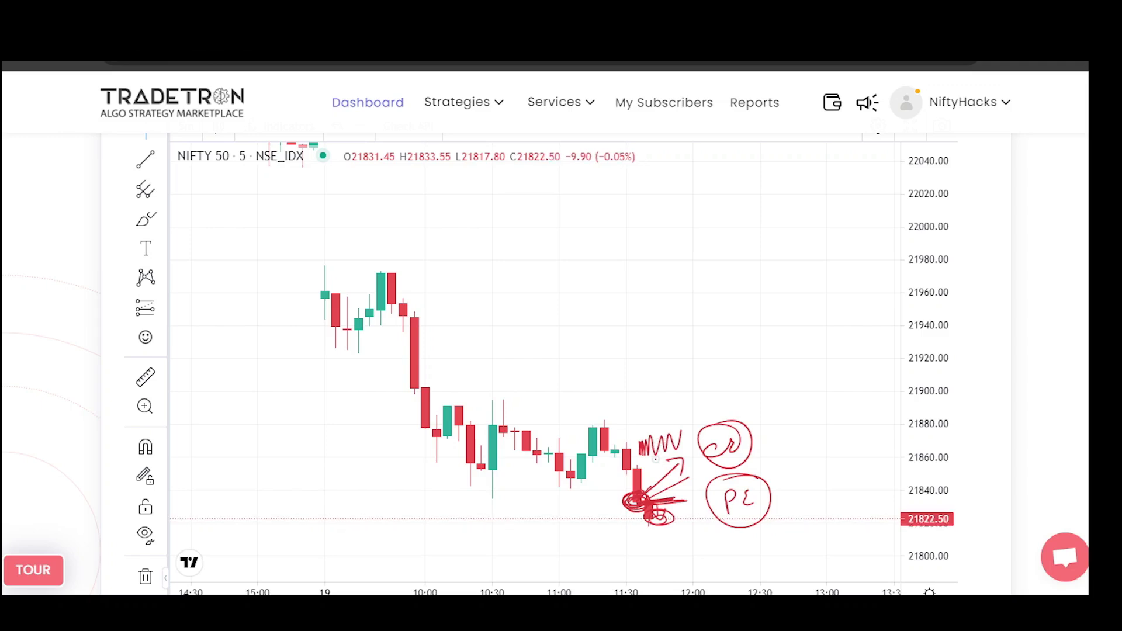
{"action": "key", "text": "e"}
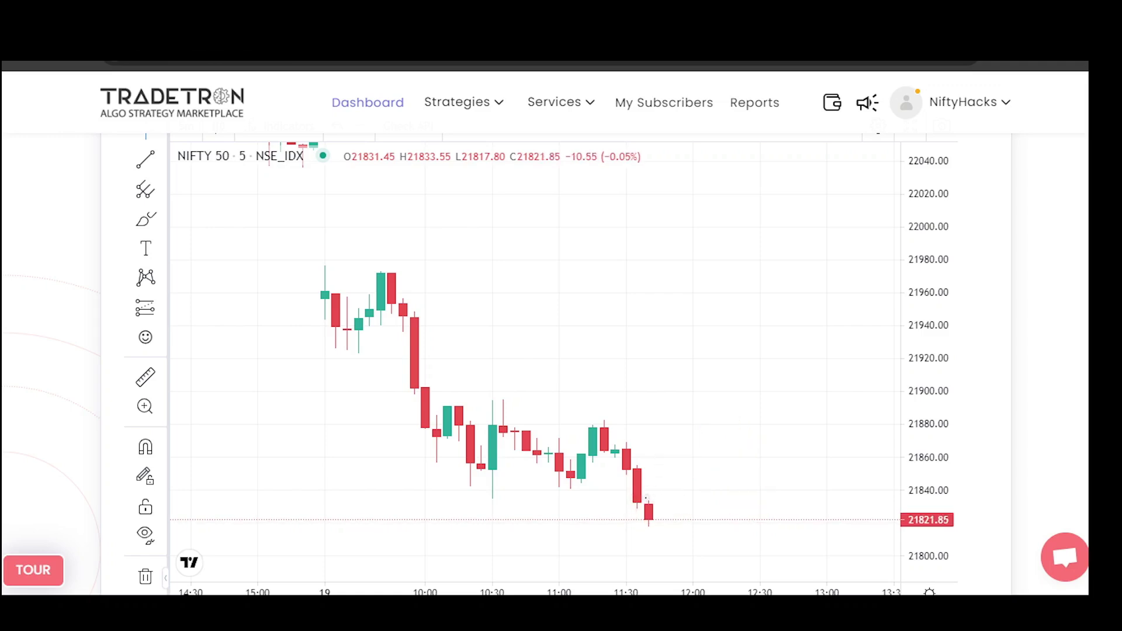
Step: Draw a break level at the latest candle with a downward arrow and write "1 lot PE" beside it
{"action": "mouse_move", "coordinate": [626, 501]}
{"action": "left_mouse_down"}
{"action": "mouse_move", "coordinate": [713, 498]}
{"action": "mouse_move", "coordinate": [804, 471]}
{"action": "left_mouse_up"}
{"action": "mouse_move", "coordinate": [849, 472]}
{"action": "left_mouse_down"}
{"action": "mouse_move", "coordinate": [853, 455]}
{"action": "mouse_move", "coordinate": [861, 465]}
{"action": "left_mouse_up"}
{"action": "left_click_drag", "start_coordinate": [868, 457], "coordinate": [875, 472]}
{"action": "left_click_drag", "start_coordinate": [844, 490], "coordinate": [887, 480]}
{"action": "mouse_move", "coordinate": [629, 506]}
{"action": "left_mouse_down"}
{"action": "mouse_move", "coordinate": [633, 528]}
{"action": "mouse_move", "coordinate": [659, 514]}
{"action": "mouse_move", "coordinate": [658, 492]}
{"action": "mouse_move", "coordinate": [672, 502]}
{"action": "left_mouse_up"}
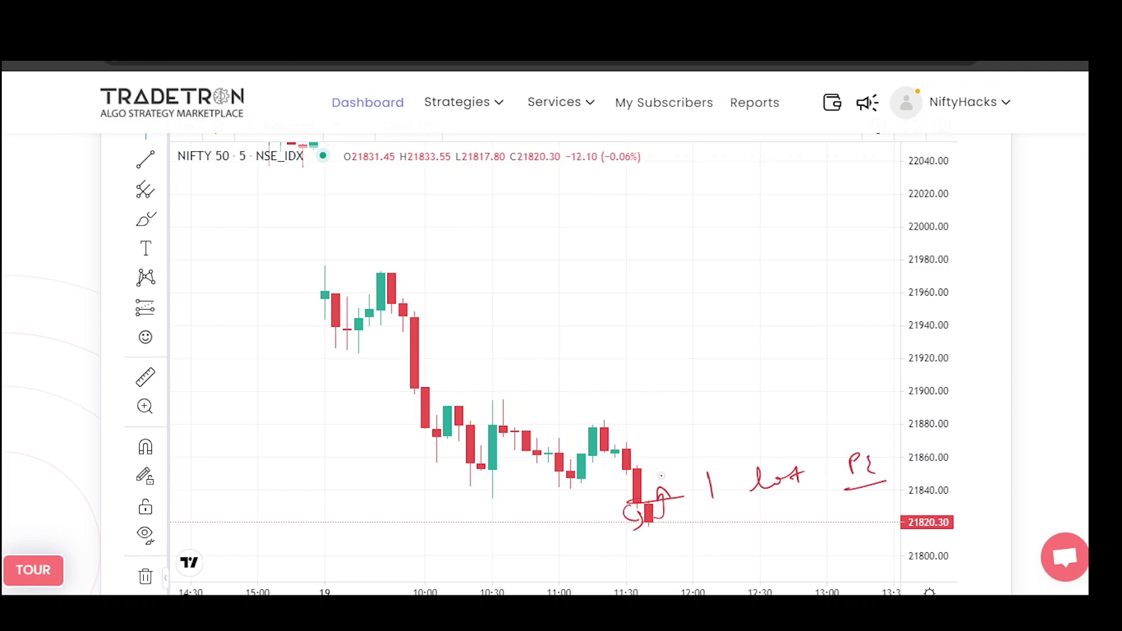
Step: Cross out the PE note, add an upward arrow with "2 lots CE", and clear the chart annotations
{"action": "left_click_drag", "start_coordinate": [834, 479], "coordinate": [852, 485]}
{"action": "left_click_drag", "start_coordinate": [843, 477], "coordinate": [826, 504]}
{"action": "left_click_drag", "start_coordinate": [646, 498], "coordinate": [662, 471]}
{"action": "mouse_move", "coordinate": [654, 429]}
{"action": "left_mouse_down"}
{"action": "mouse_move", "coordinate": [677, 439]}
{"action": "mouse_move", "coordinate": [735, 416]}
{"action": "mouse_move", "coordinate": [751, 428]}
{"action": "left_mouse_up"}
{"action": "mouse_move", "coordinate": [811, 409]}
{"action": "left_mouse_down"}
{"action": "mouse_move", "coordinate": [781, 426]}
{"action": "mouse_move", "coordinate": [829, 435]}
{"action": "left_mouse_up"}
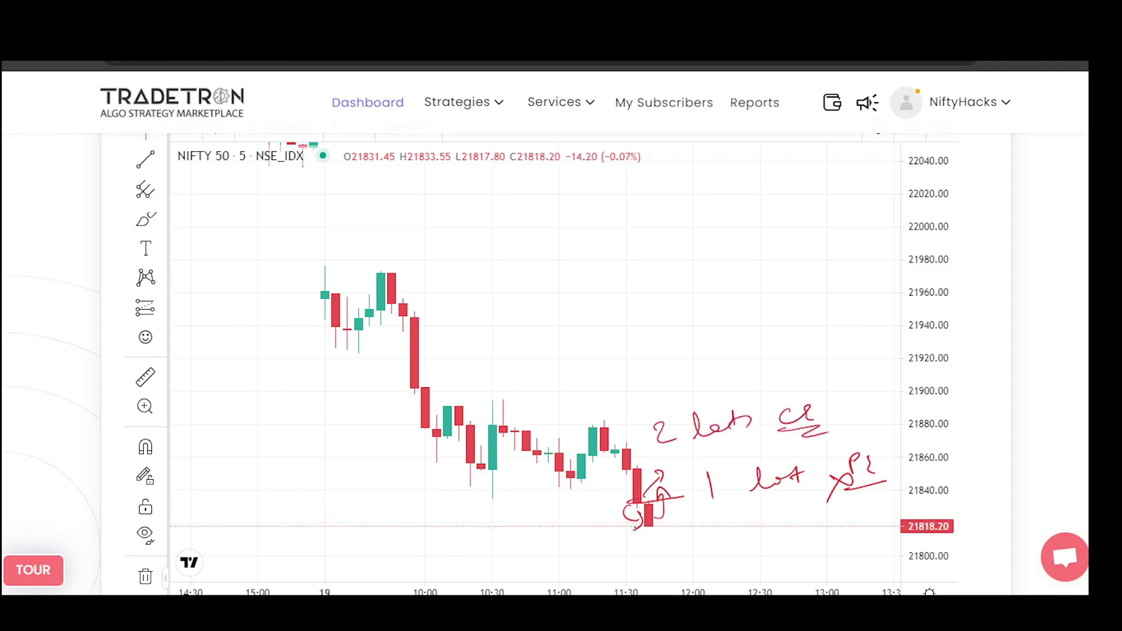
{"action": "key", "text": "Escape"}
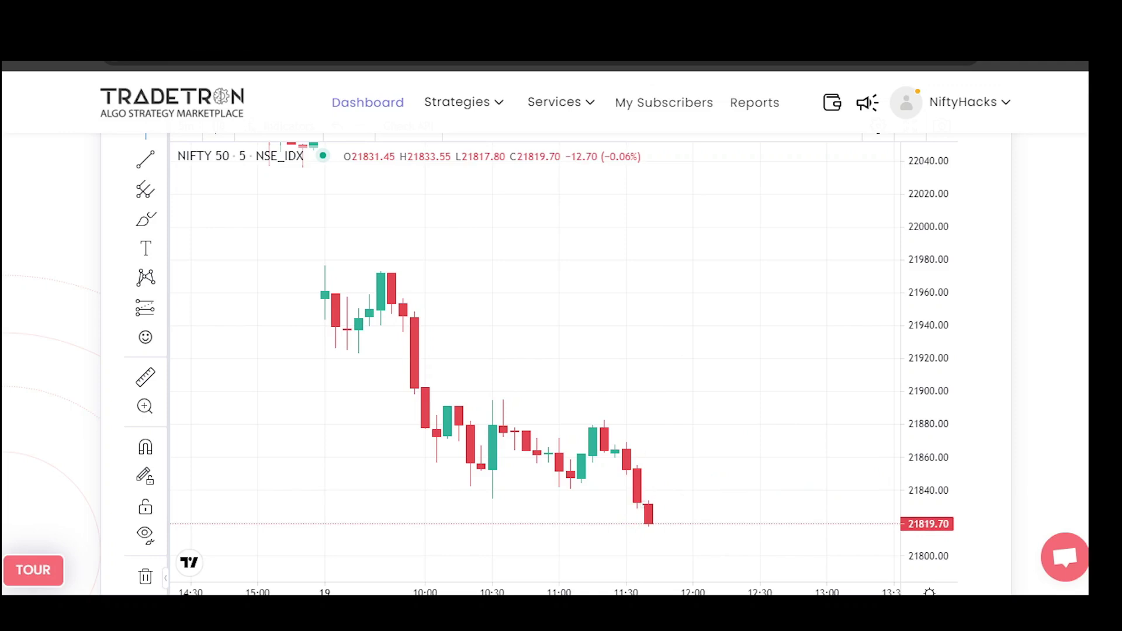
Step: Redraw the break level at the latest candle with a downward arrow and write a crossed-out "2 lots CE"
{"action": "left_click_drag", "start_coordinate": [618, 505], "coordinate": [672, 502]}
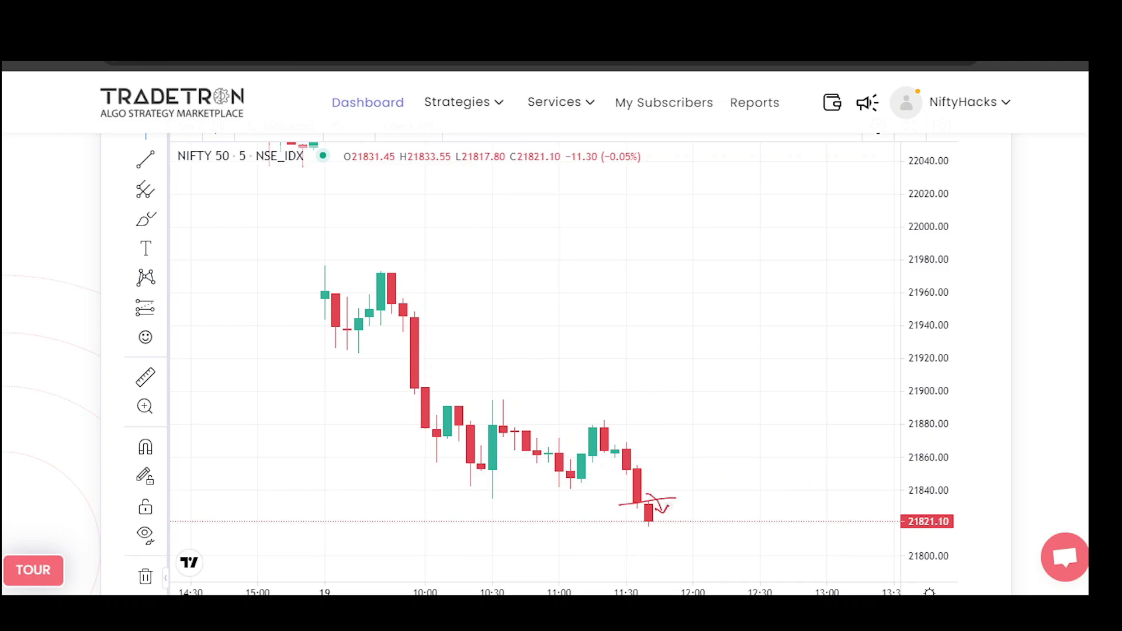
{"action": "left_click_drag", "start_coordinate": [776, 429], "coordinate": [799, 441]}
{"action": "mouse_move", "coordinate": [813, 437]}
{"action": "left_mouse_down"}
{"action": "mouse_move", "coordinate": [824, 423]}
{"action": "mouse_move", "coordinate": [876, 434]}
{"action": "left_mouse_up"}
{"action": "left_click_drag", "start_coordinate": [833, 458], "coordinate": [860, 461]}
{"action": "mouse_move", "coordinate": [852, 445]}
{"action": "left_mouse_down"}
{"action": "mouse_move", "coordinate": [842, 448]}
{"action": "mouse_move", "coordinate": [886, 455]}
{"action": "left_mouse_up"}
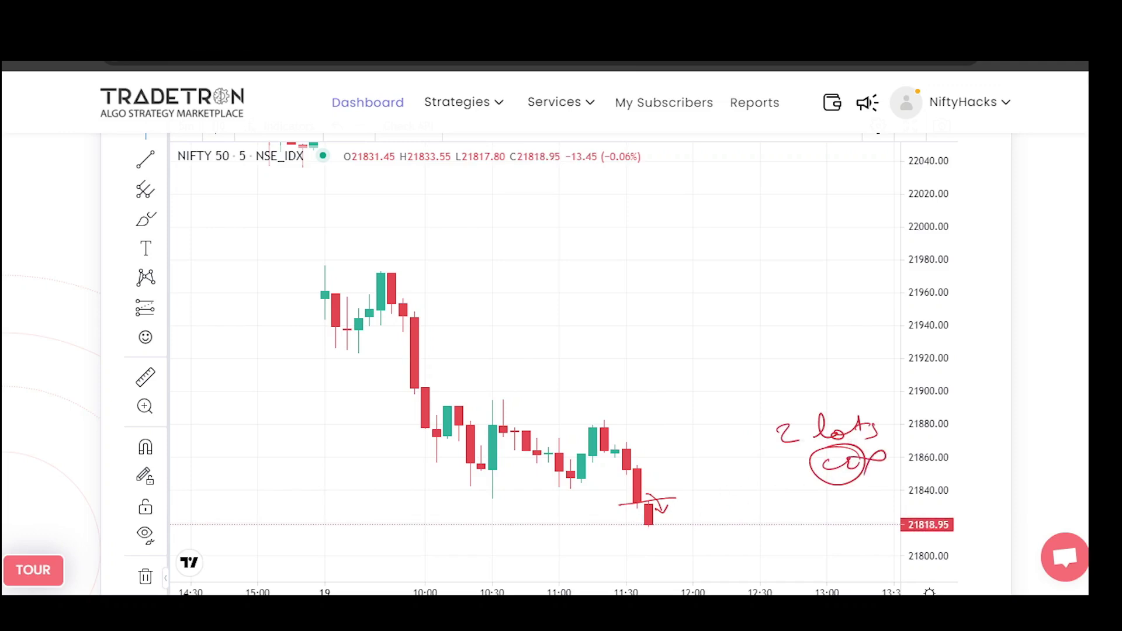
Step: Add an upward arrow at the break level and write "4 lots" with a circled CE on the chart
{"action": "left_click_drag", "start_coordinate": [660, 510], "coordinate": [674, 494]}
{"action": "mouse_move", "coordinate": [754, 434]}
{"action": "left_mouse_down"}
{"action": "mouse_move", "coordinate": [714, 411]}
{"action": "mouse_move", "coordinate": [708, 428]}
{"action": "left_mouse_up"}
{"action": "mouse_move", "coordinate": [642, 342]}
{"action": "left_mouse_down"}
{"action": "mouse_move", "coordinate": [628, 353]}
{"action": "mouse_move", "coordinate": [648, 351]}
{"action": "left_mouse_up"}
{"action": "left_click_drag", "start_coordinate": [646, 342], "coordinate": [647, 363]}
{"action": "left_click_drag", "start_coordinate": [671, 361], "coordinate": [717, 349]}
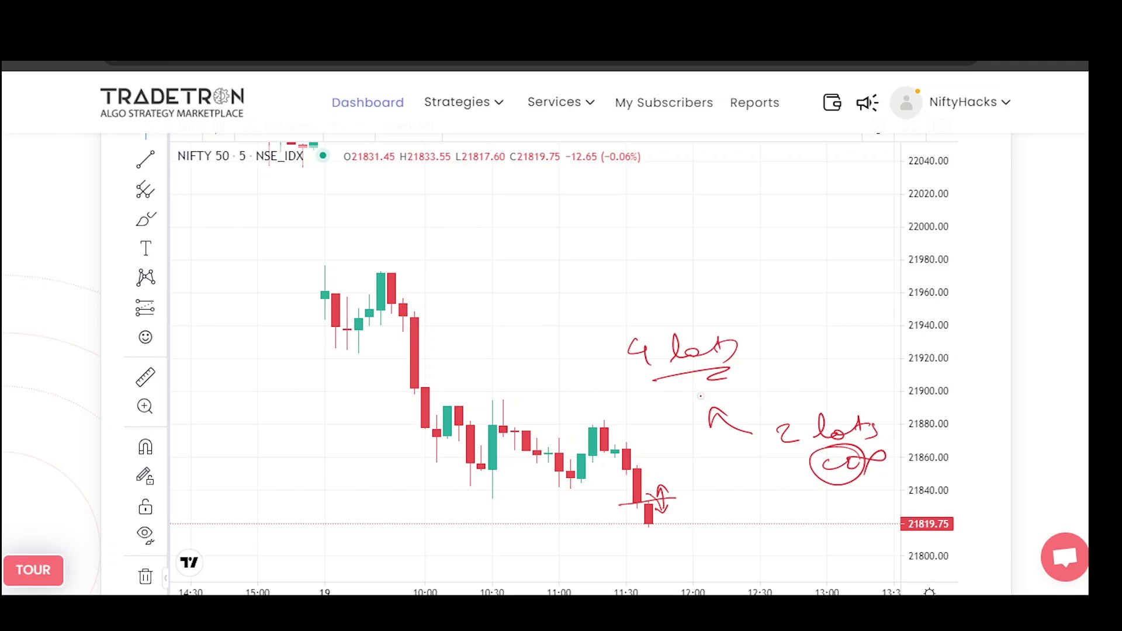
{"action": "mouse_move", "coordinate": [783, 323]}
{"action": "left_mouse_down"}
{"action": "mouse_move", "coordinate": [806, 328]}
{"action": "mouse_move", "coordinate": [765, 310]}
{"action": "left_mouse_up"}
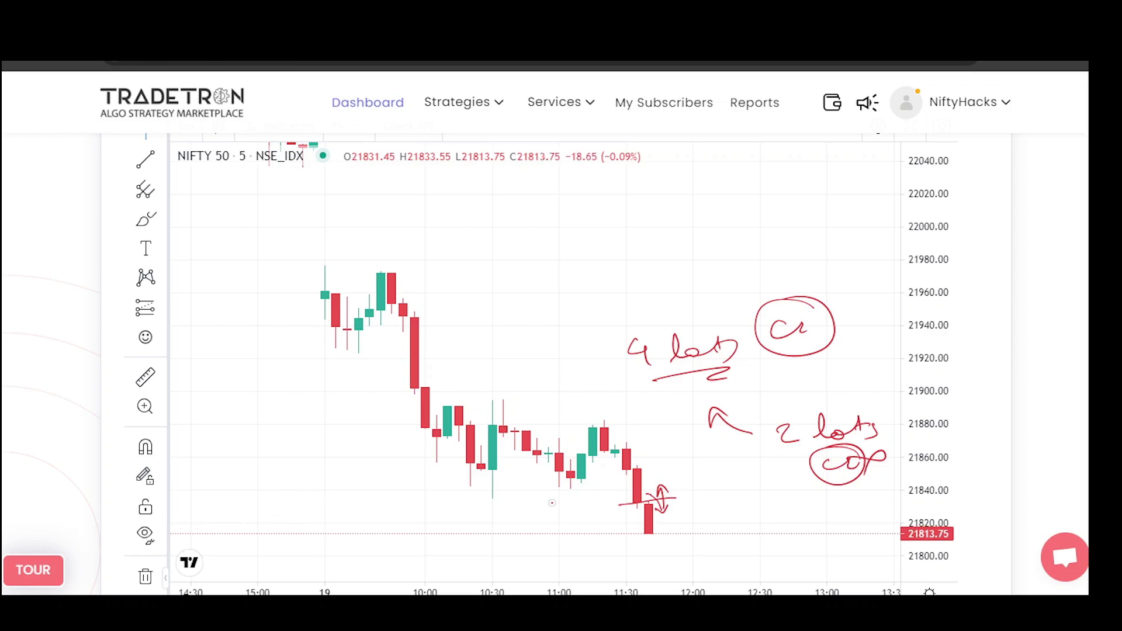
Step: Clear the chart annotations and review Set 1's entry and exit conditions in the Condition Builder
{"action": "key", "text": "e"}
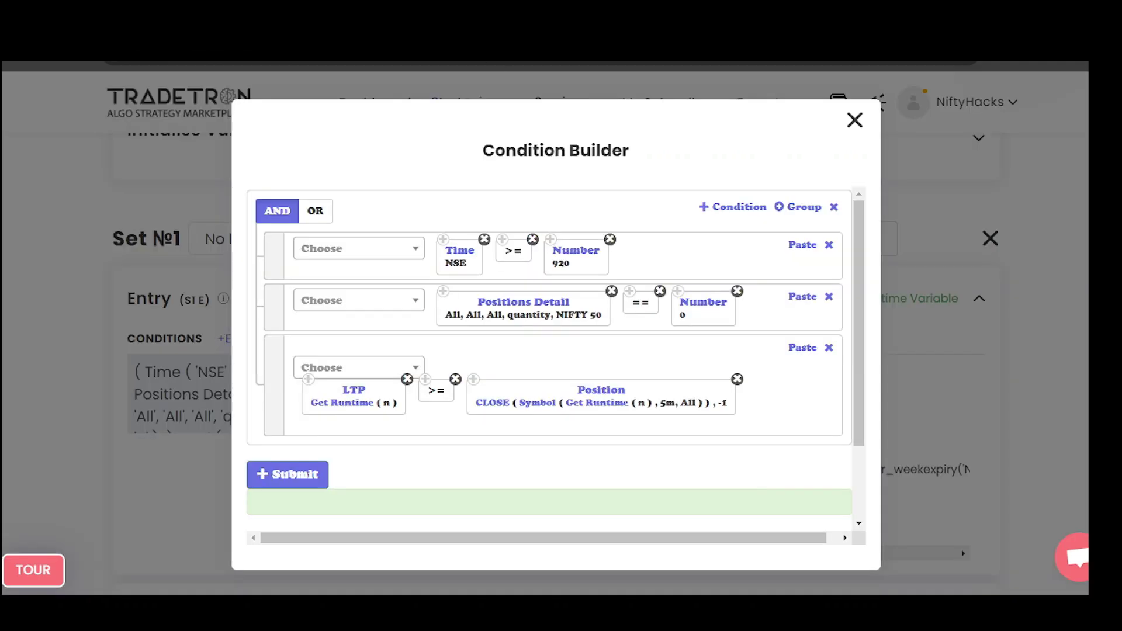
{"action": "left_click", "coordinate": [496, 63]}
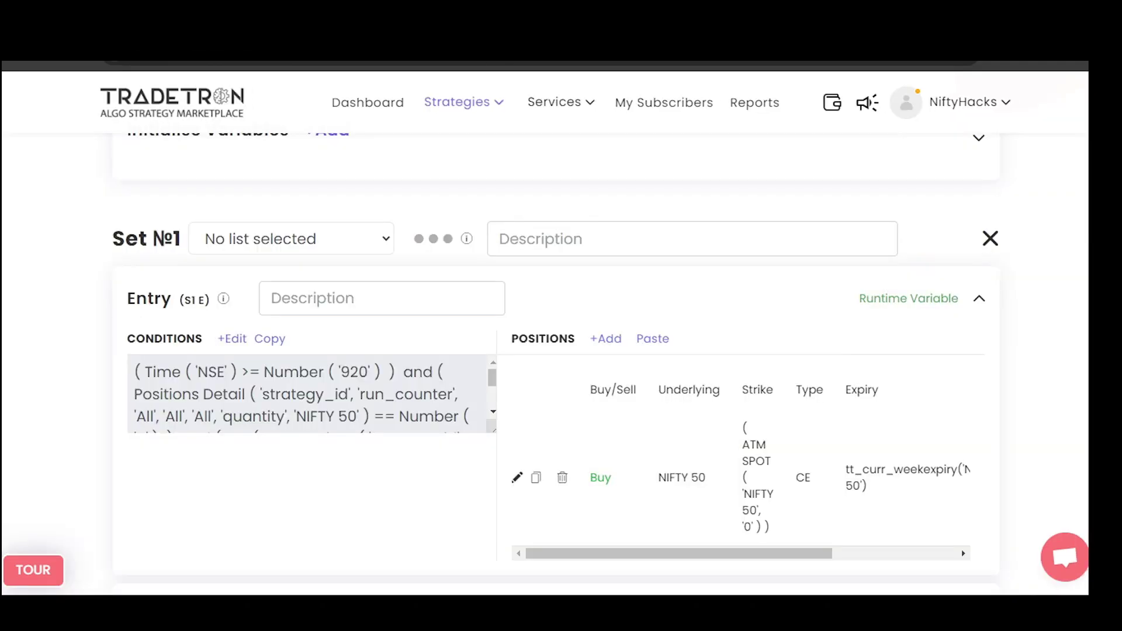
{"action": "scroll", "coordinate": [555, 362], "scroll_direction": "down", "scroll_amount": 5}
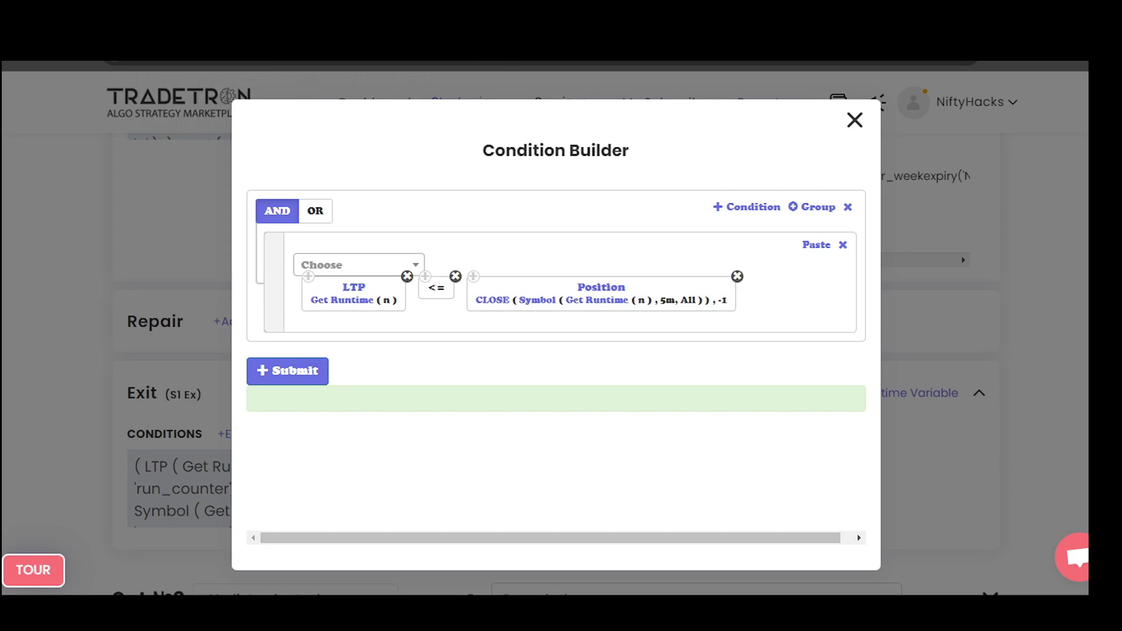
{"action": "left_click_drag", "start_coordinate": [432, 241], "coordinate": [419, 264]}
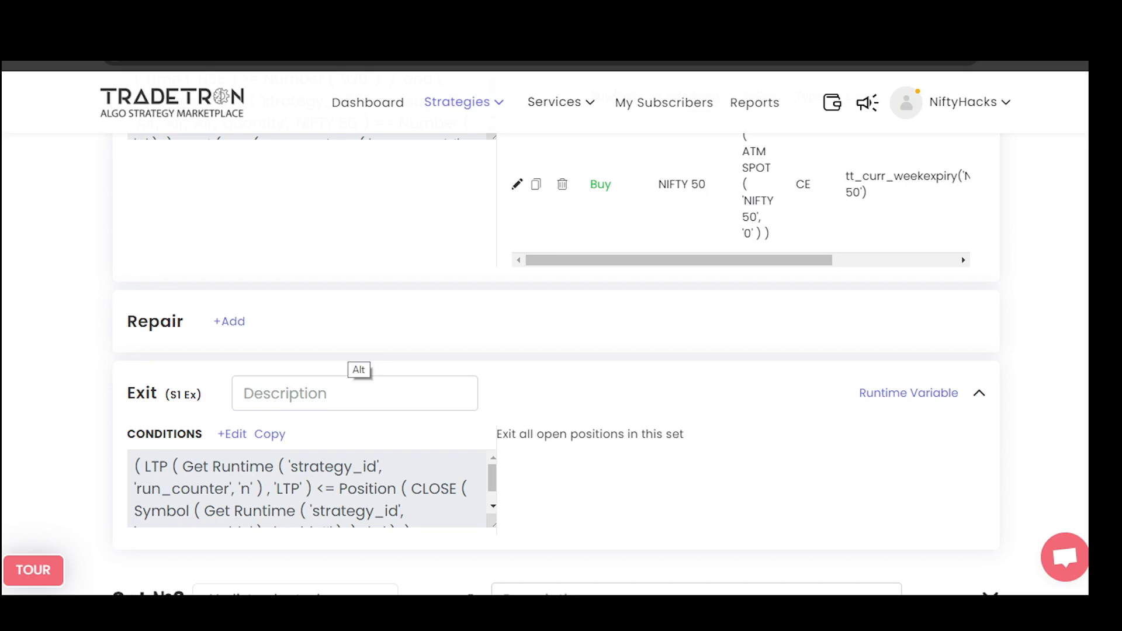
{"action": "key", "text": "Escape"}
Step: Review Set 2's entry conditions in the Condition Builder and close it
{"action": "scroll", "coordinate": [414, 359], "scroll_direction": "down", "scroll_amount": 1}
{"action": "scroll", "coordinate": [561, 362], "scroll_direction": "down", "scroll_amount": 3}
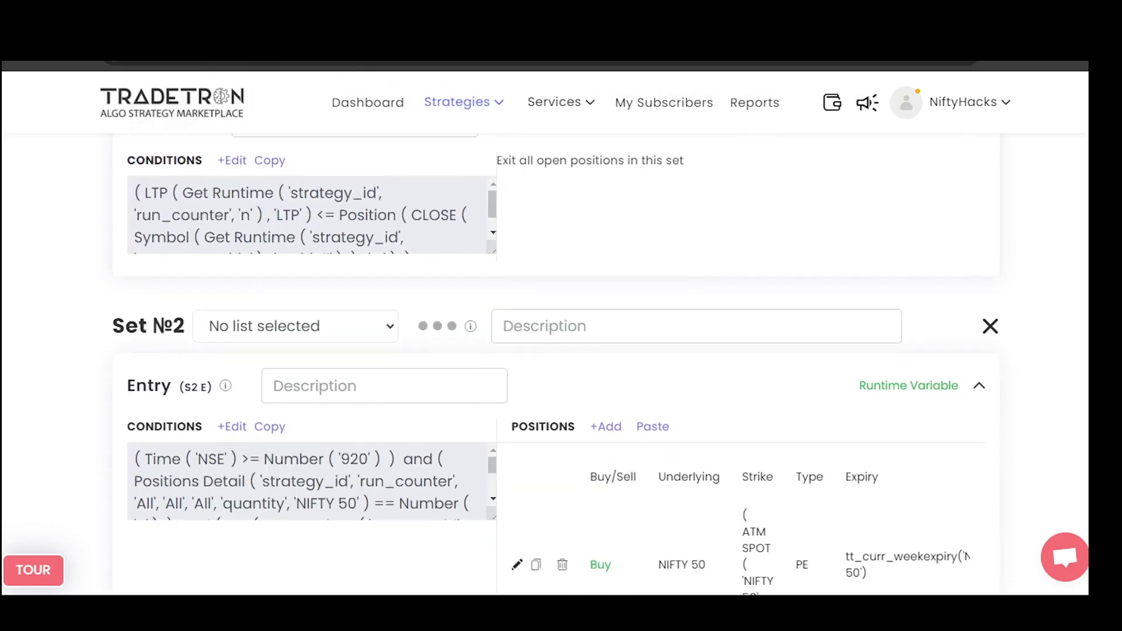
{"action": "scroll", "coordinate": [561, 327], "scroll_direction": "down", "scroll_amount": 2}
{"action": "left_click", "coordinate": [232, 310]}
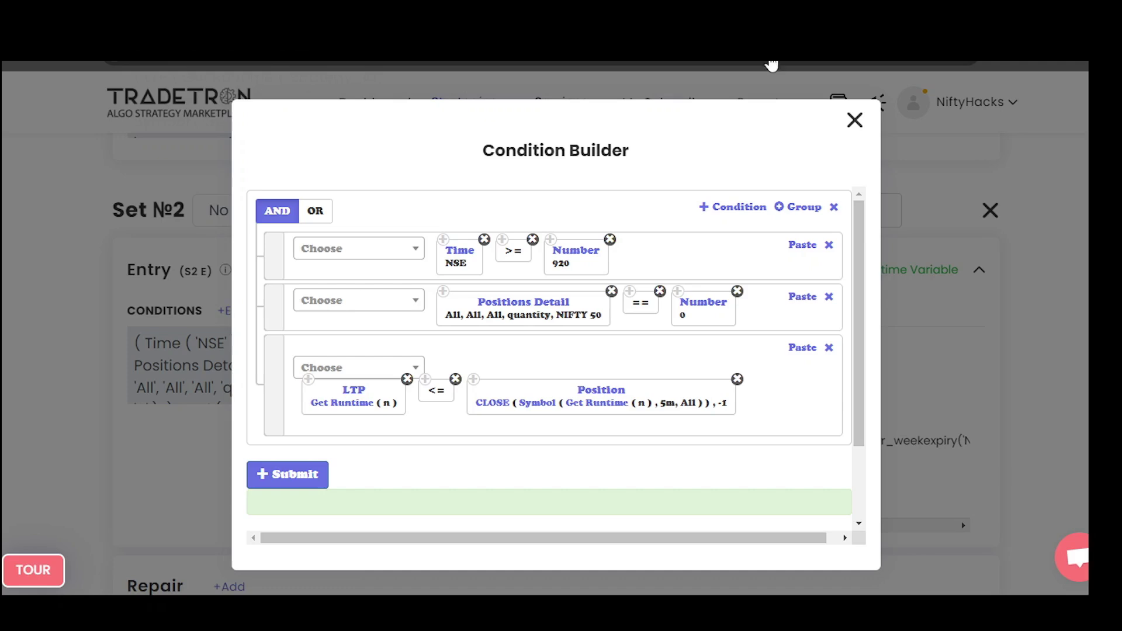
{"action": "key", "text": "Escape"}
Step: Review Set 2's exit condition in the Condition Builder and close it
{"action": "scroll", "coordinate": [556, 362], "scroll_direction": "down", "scroll_amount": 5}
{"action": "scroll", "coordinate": [555, 363], "scroll_direction": "down", "scroll_amount": 2}
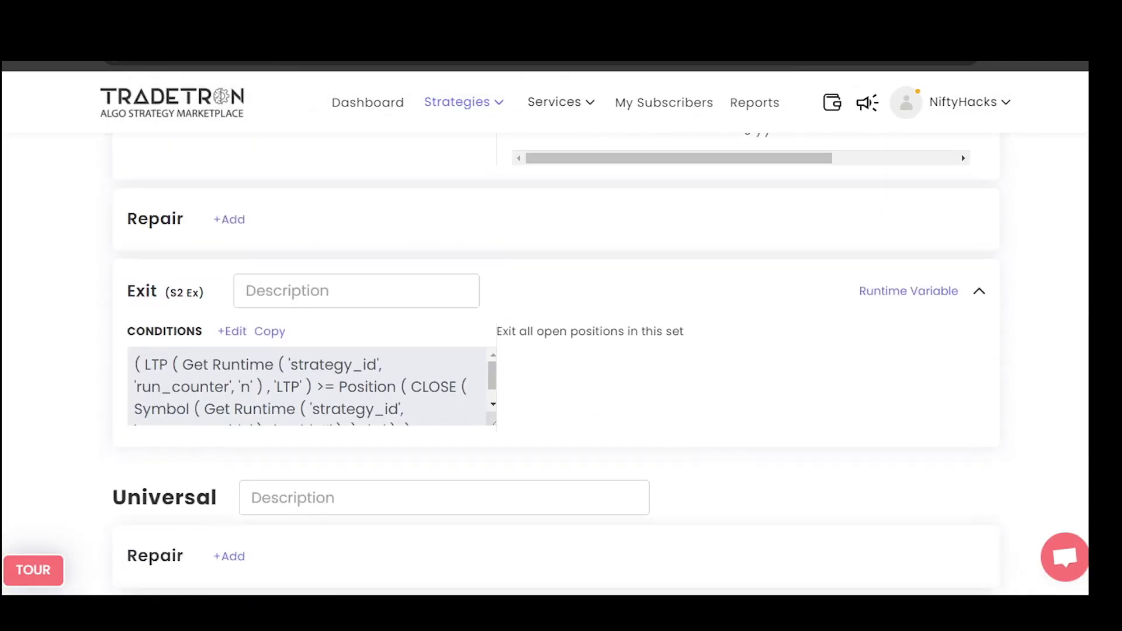
{"action": "left_click", "coordinate": [228, 329]}
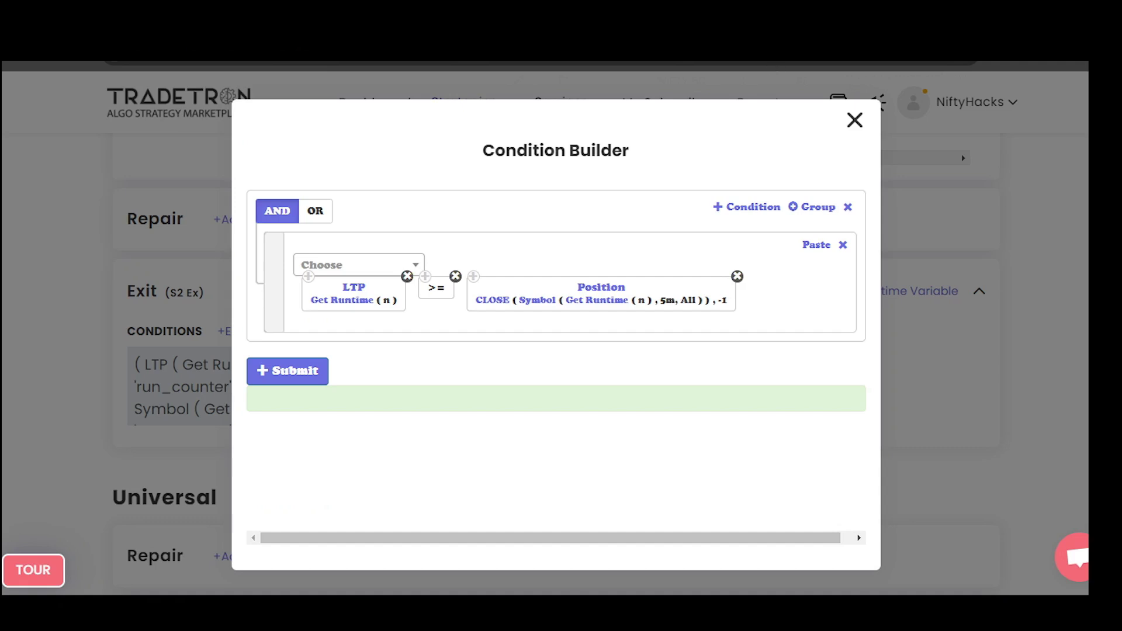
{"action": "key", "text": "Escape"}
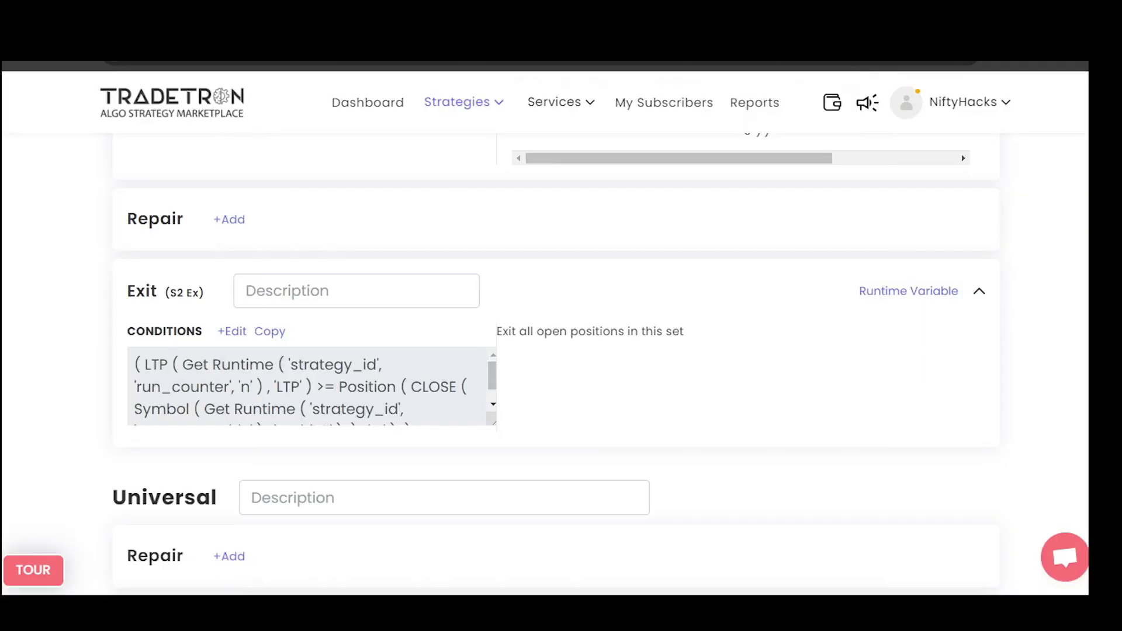
Step: Return to Set 1, check its entry conditions again and close the Condition Builder
{"action": "scroll", "coordinate": [555, 362], "scroll_direction": "up", "scroll_amount": 5}
{"action": "scroll", "coordinate": [555, 362], "scroll_direction": "up", "scroll_amount": 10}
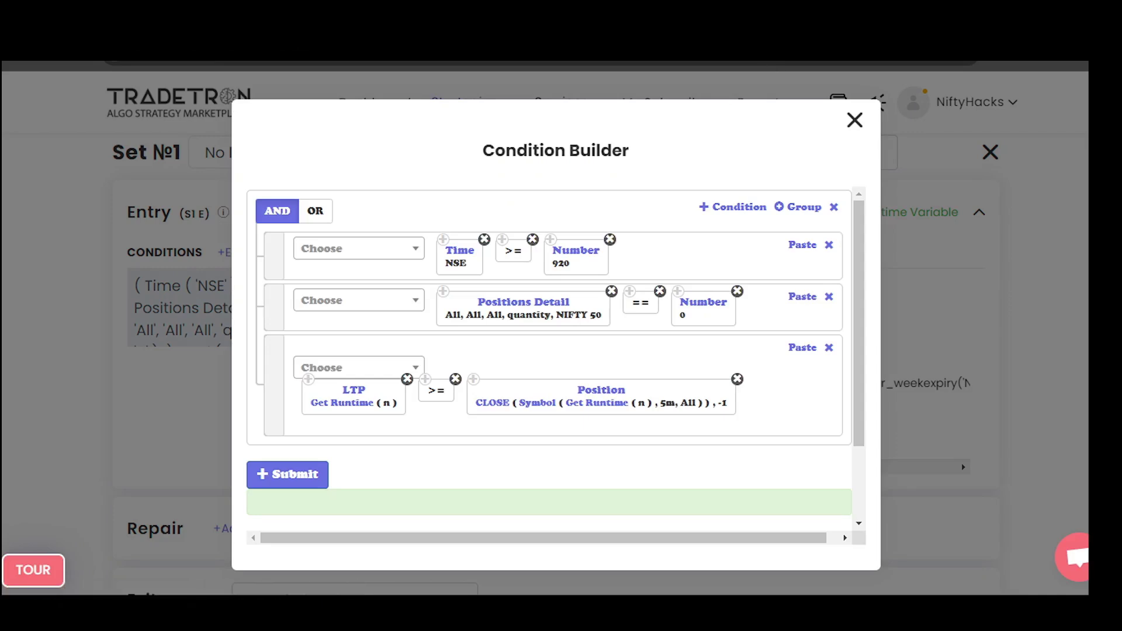
{"action": "left_click", "coordinate": [854, 120]}
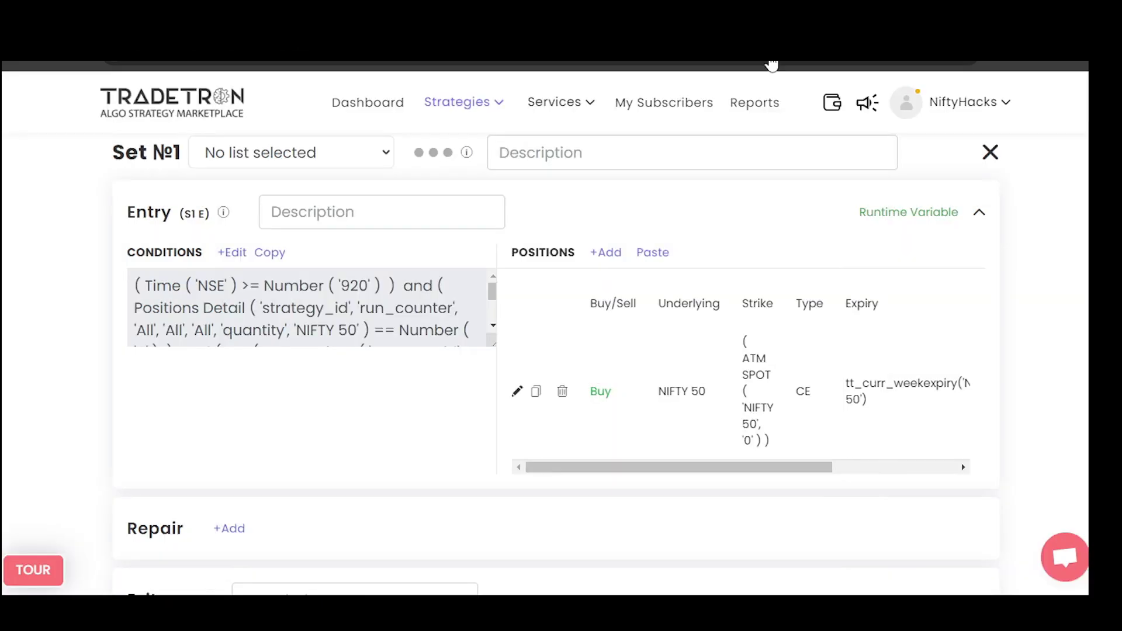
Step: Open Set 1's call position for editing and circle its underlying, exchange, type, expiry, product and strike settings
{"action": "left_click", "coordinate": [516, 391]}
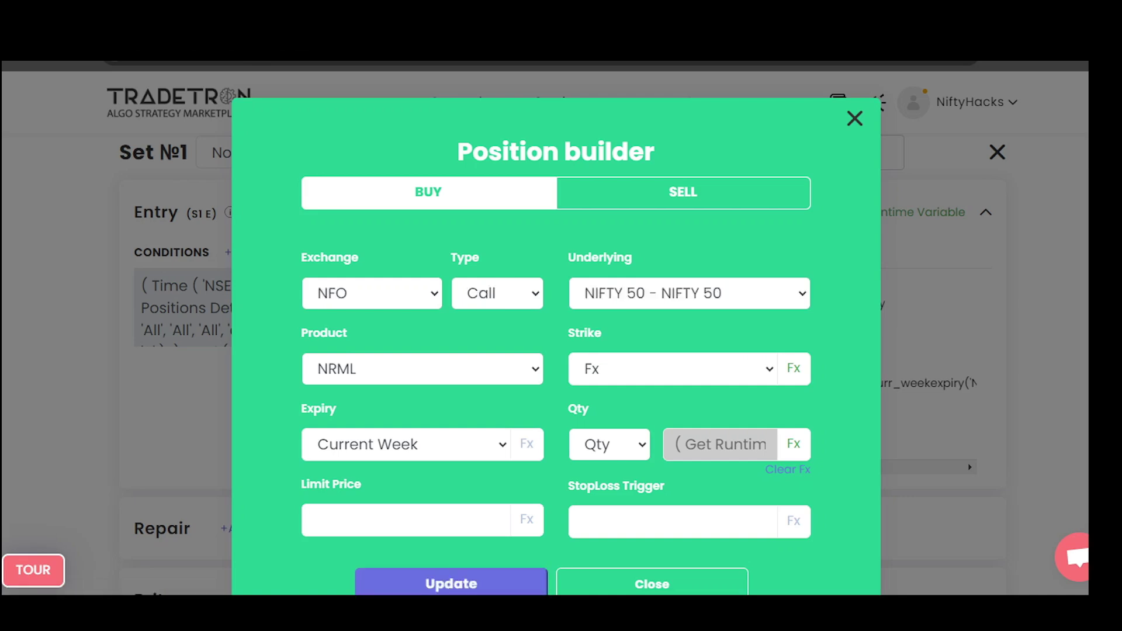
{"action": "mouse_move", "coordinate": [596, 265]}
{"action": "left_mouse_down"}
{"action": "mouse_move", "coordinate": [561, 318]}
{"action": "mouse_move", "coordinate": [587, 264]}
{"action": "left_mouse_up"}
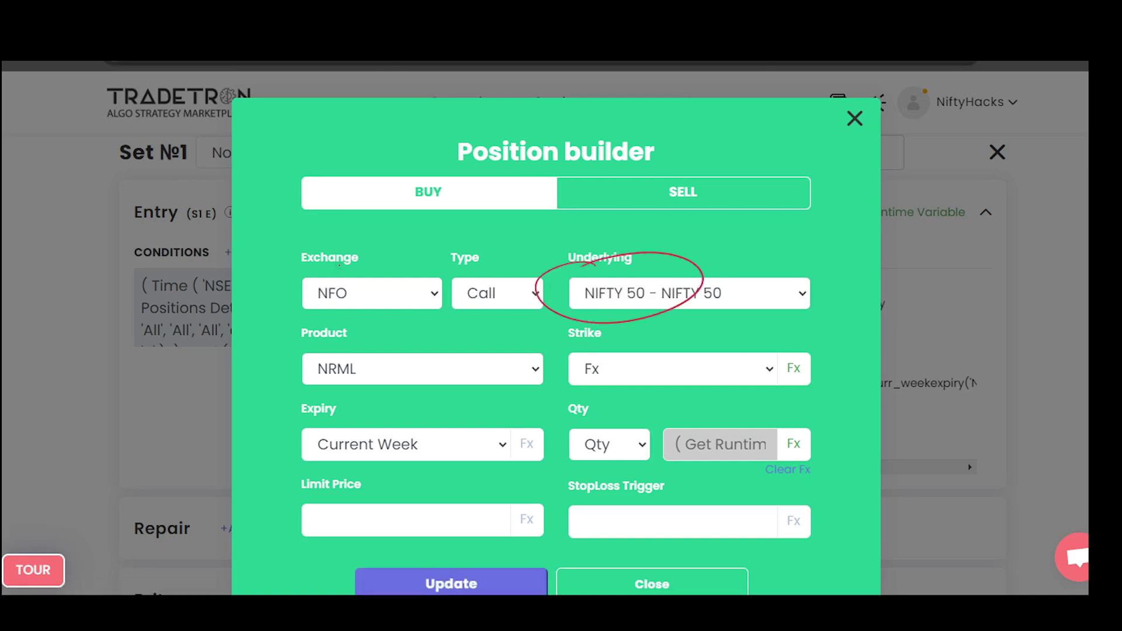
{"action": "left_click_drag", "start_coordinate": [356, 261], "coordinate": [361, 285]}
{"action": "mouse_move", "coordinate": [488, 257]}
{"action": "left_mouse_down"}
{"action": "mouse_move", "coordinate": [447, 275]}
{"action": "mouse_move", "coordinate": [474, 258]}
{"action": "left_mouse_up"}
{"action": "mouse_move", "coordinate": [376, 416]}
{"action": "left_mouse_down"}
{"action": "mouse_move", "coordinate": [431, 447]}
{"action": "mouse_move", "coordinate": [341, 427]}
{"action": "left_mouse_up"}
{"action": "mouse_move", "coordinate": [346, 344]}
{"action": "left_mouse_down"}
{"action": "mouse_move", "coordinate": [408, 358]}
{"action": "mouse_move", "coordinate": [393, 376]}
{"action": "left_mouse_up"}
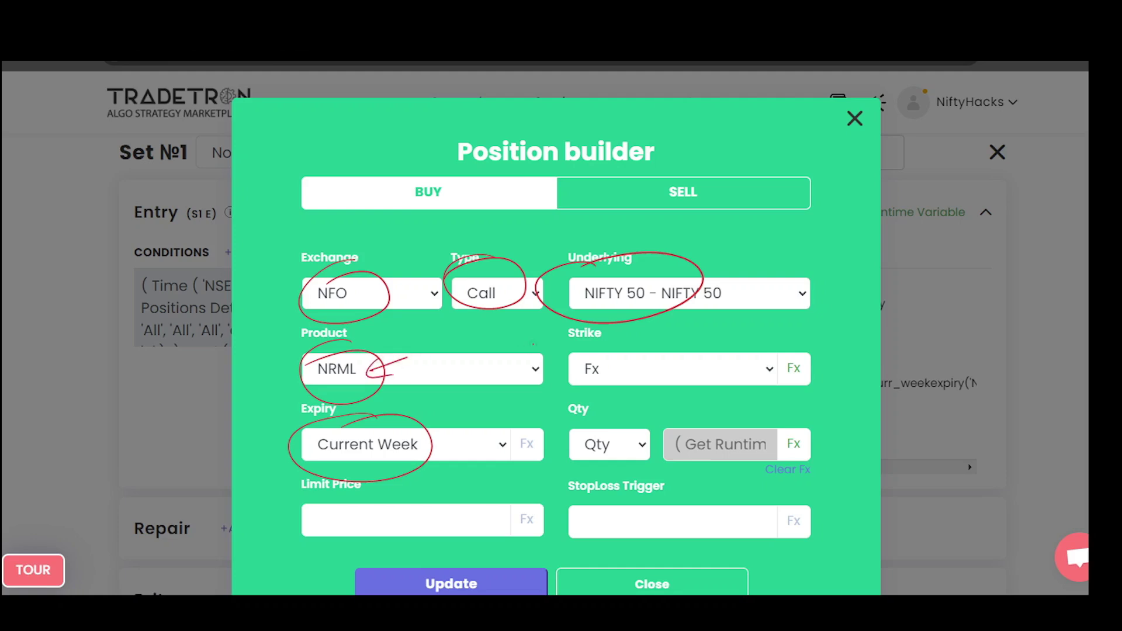
{"action": "mouse_move", "coordinate": [602, 345]}
{"action": "left_mouse_down"}
{"action": "mouse_move", "coordinate": [626, 389]}
{"action": "mouse_move", "coordinate": [575, 385]}
{"action": "left_mouse_up"}
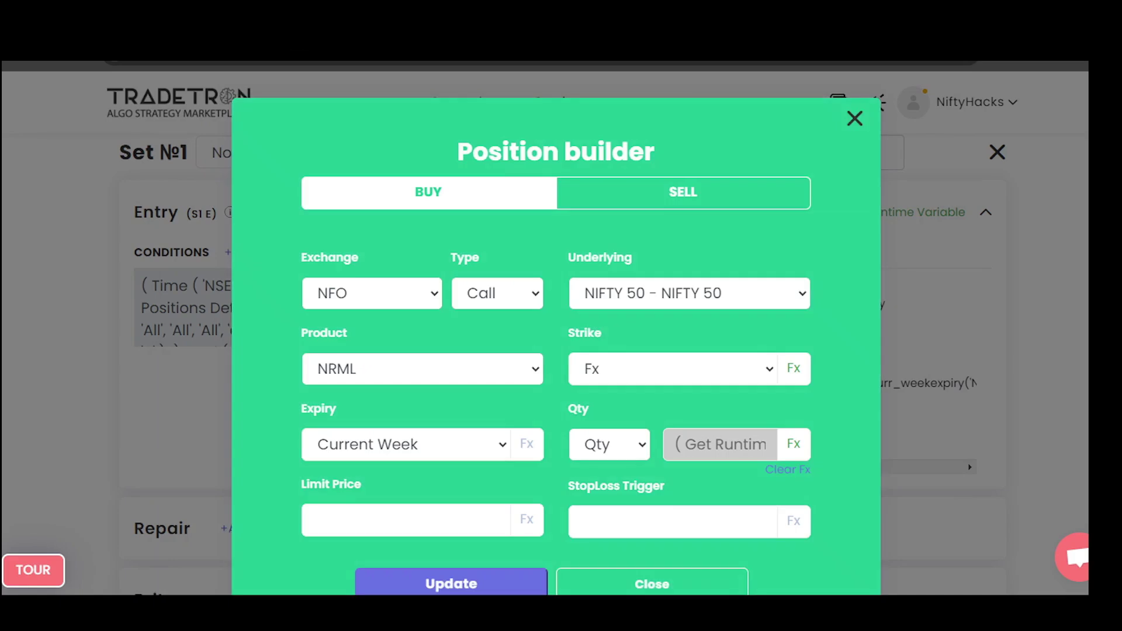
Step: Check the quantity type options, keeping Qty, and open the parameters of the quantity formula's Get Runtime keyword
{"action": "left_click", "coordinate": [609, 444]}
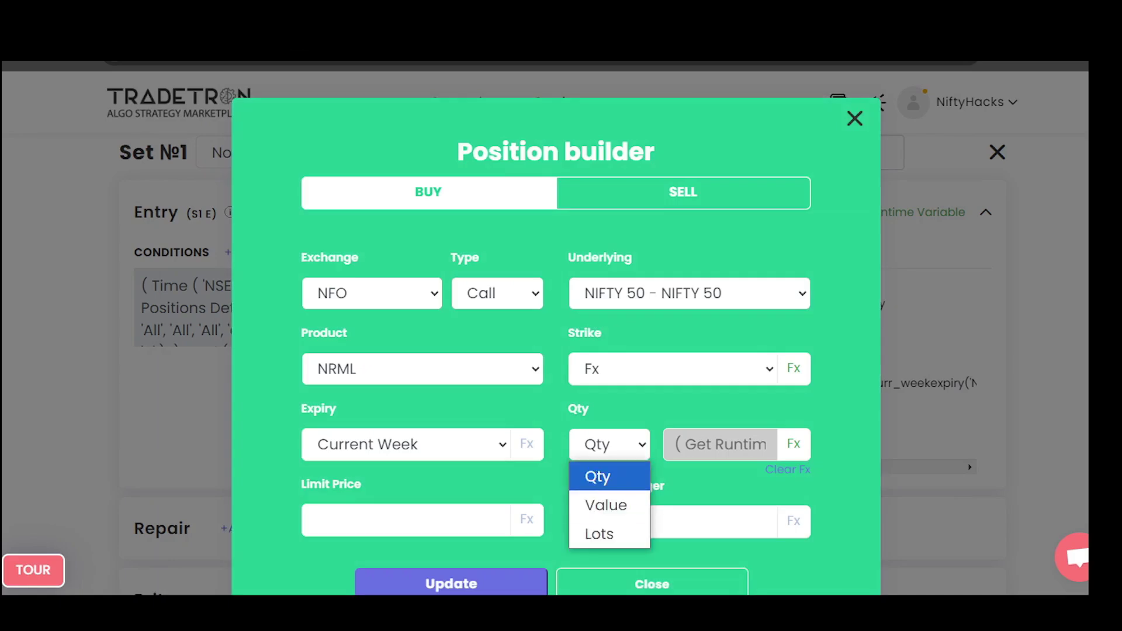
{"action": "key", "text": "Return"}
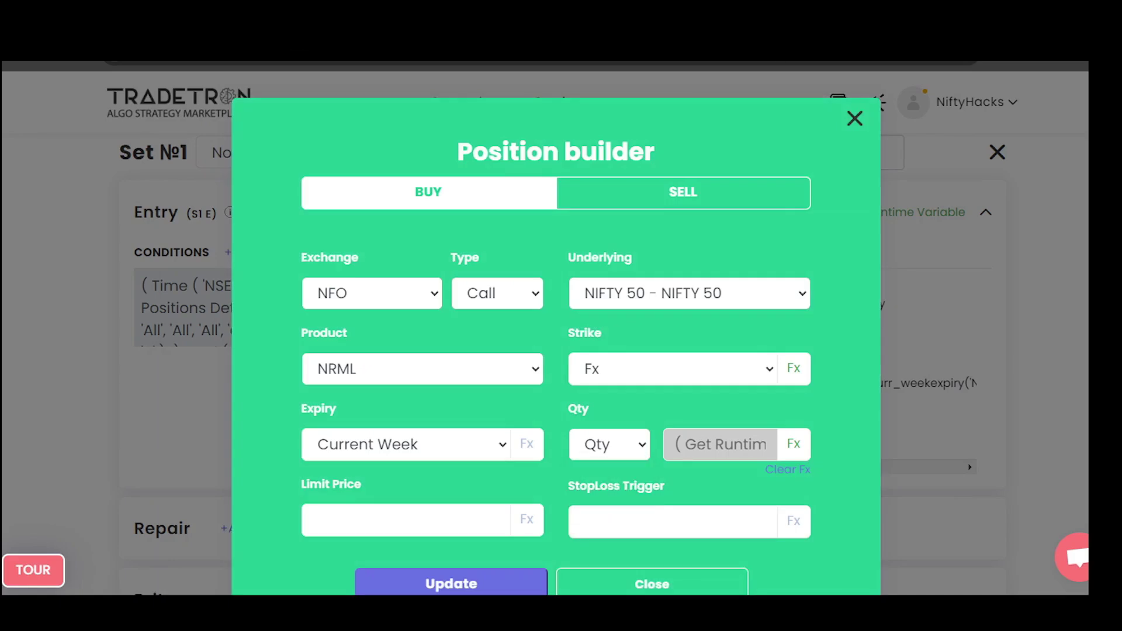
{"action": "left_click", "coordinate": [793, 444]}
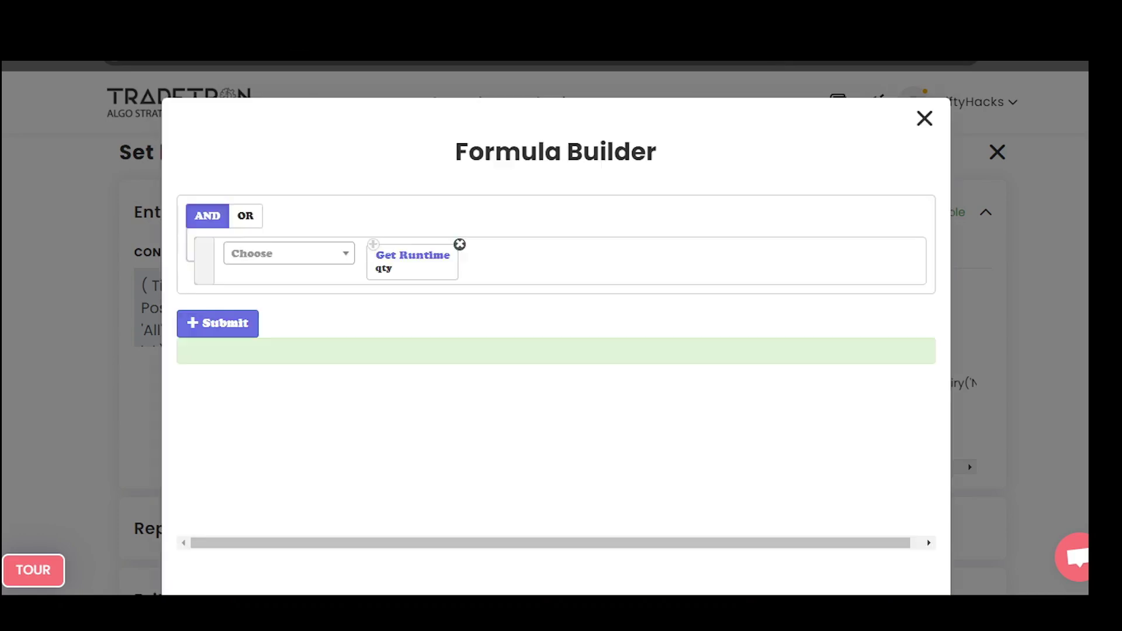
{"action": "left_click", "coordinate": [413, 258]}
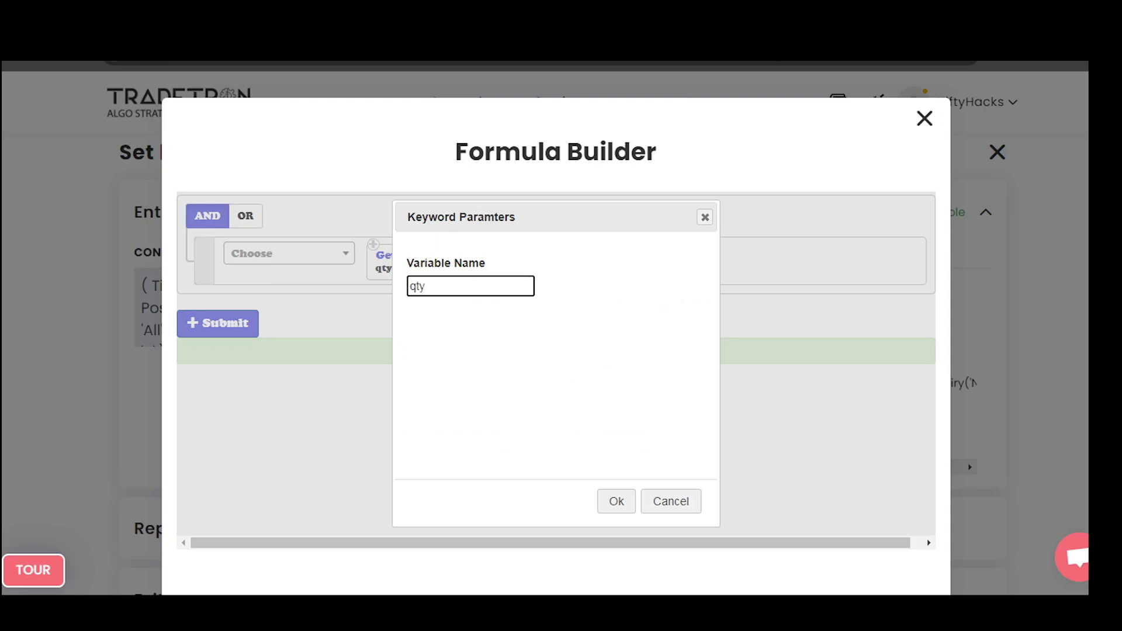
{"action": "left_click", "coordinate": [413, 286]}
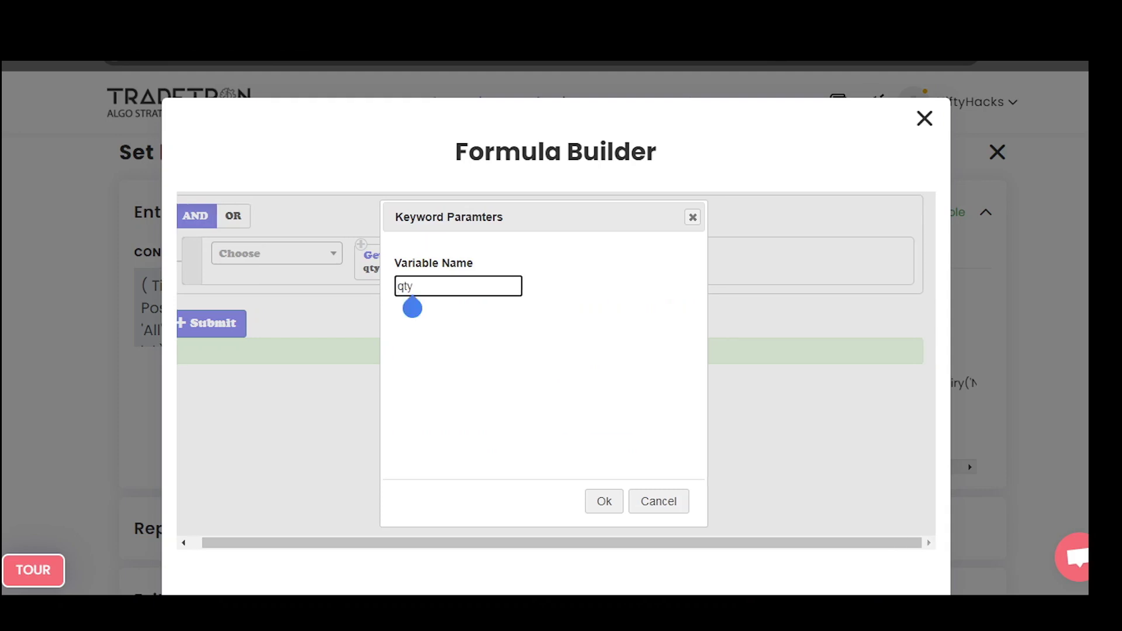
Step: Write "qty" by hand below the variable name and circle it
{"action": "left_click", "coordinate": [543, 374]}
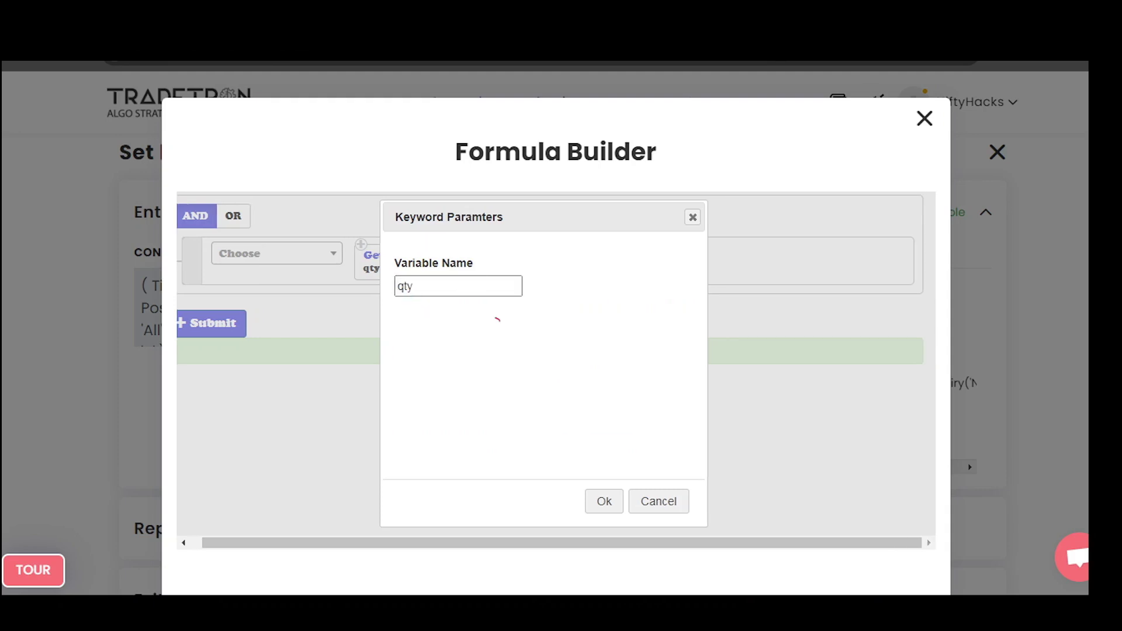
{"action": "left_click_drag", "start_coordinate": [497, 320], "coordinate": [500, 360]}
{"action": "mouse_move", "coordinate": [516, 310]}
{"action": "left_mouse_down"}
{"action": "mouse_move", "coordinate": [515, 334]}
{"action": "mouse_move", "coordinate": [528, 325]}
{"action": "left_mouse_up"}
{"action": "left_click_drag", "start_coordinate": [529, 320], "coordinate": [514, 354]}
{"action": "left_click_drag", "start_coordinate": [518, 302], "coordinate": [514, 301]}
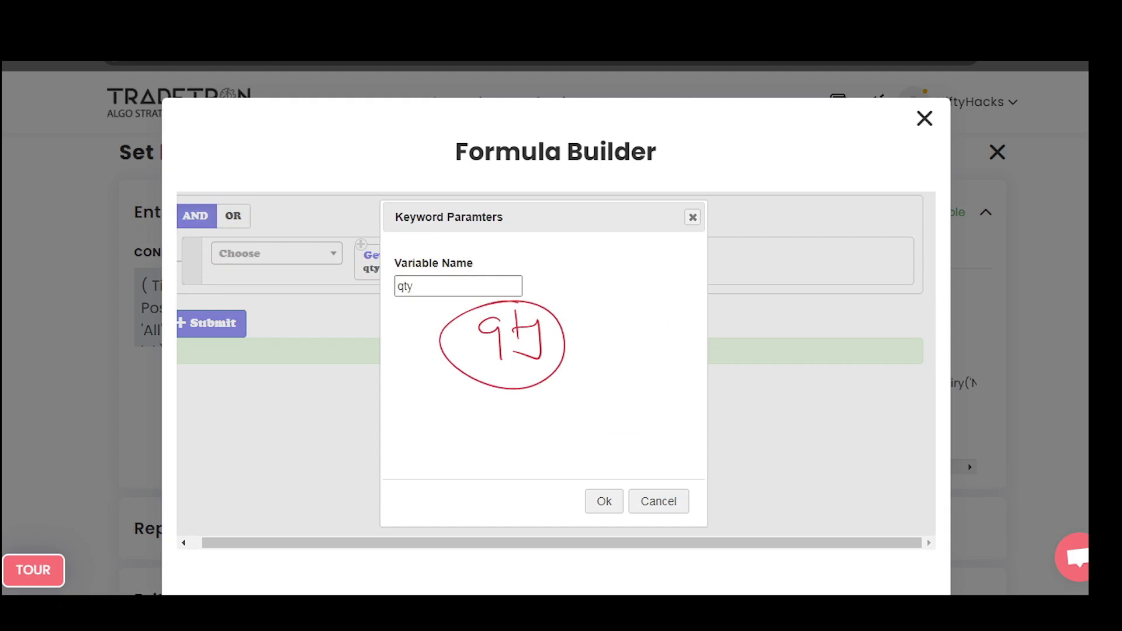
Step: Circle the qty variable name and the handwritten note repeatedly, and close the keyword parameters
{"action": "left_click_drag", "start_coordinate": [398, 267], "coordinate": [381, 287]}
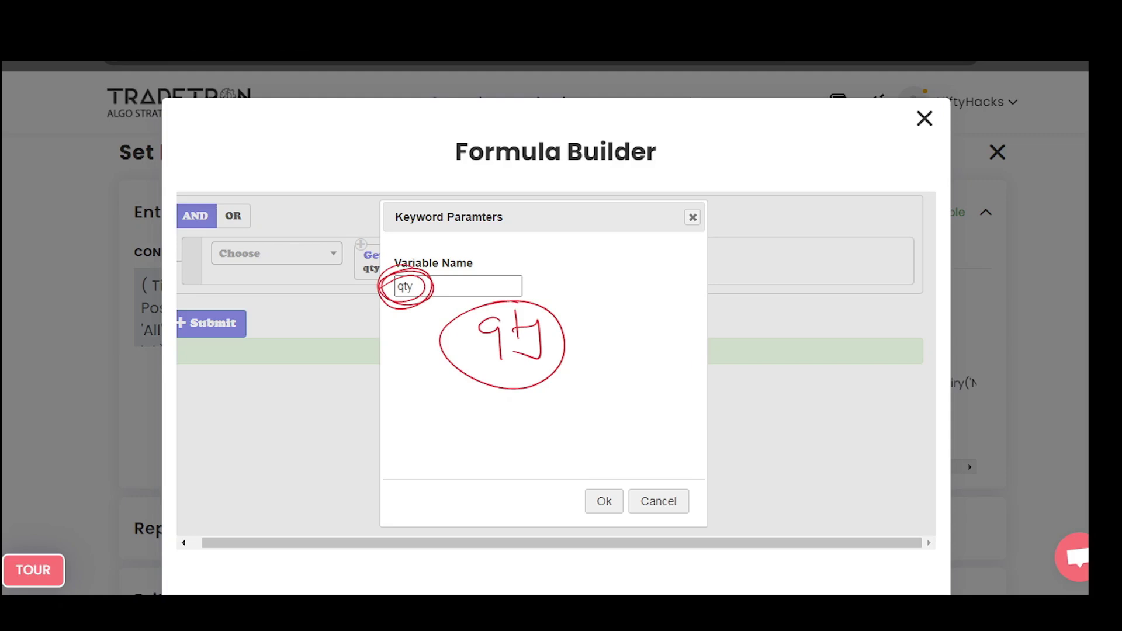
{"action": "mouse_move", "coordinate": [409, 270]}
{"action": "left_mouse_down"}
{"action": "mouse_move", "coordinate": [436, 295]}
{"action": "mouse_move", "coordinate": [389, 292]}
{"action": "left_mouse_up"}
{"action": "mouse_move", "coordinate": [542, 301]}
{"action": "left_mouse_down"}
{"action": "mouse_move", "coordinate": [489, 367]}
{"action": "mouse_move", "coordinate": [476, 315]}
{"action": "left_mouse_up"}
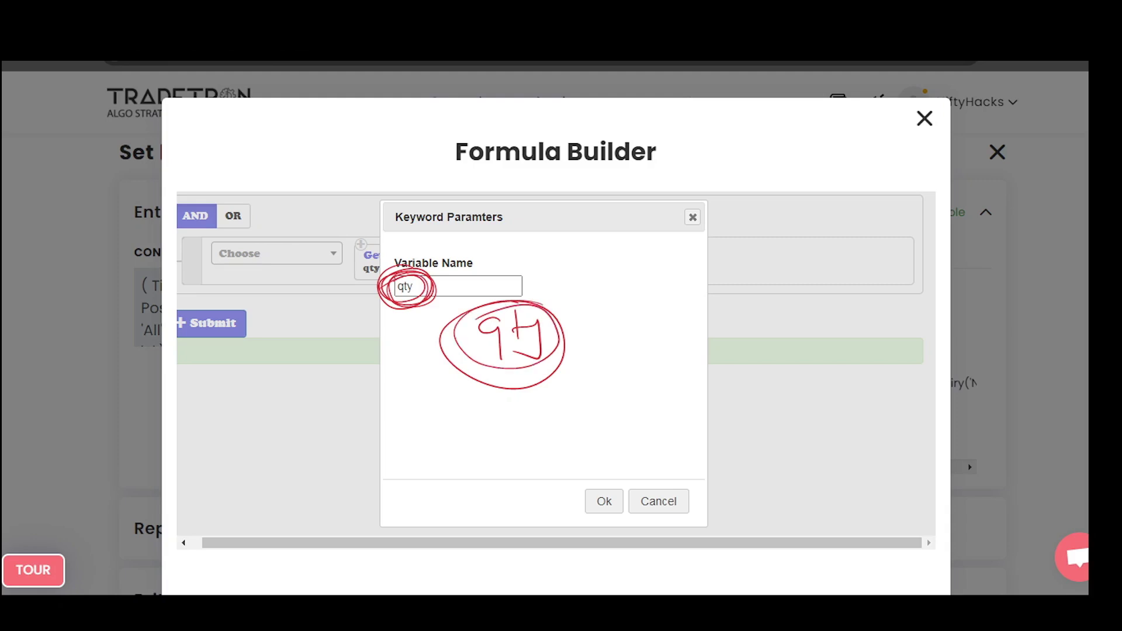
{"action": "left_click_drag", "start_coordinate": [573, 288], "coordinate": [651, 271]}
{"action": "key", "text": "Return"}
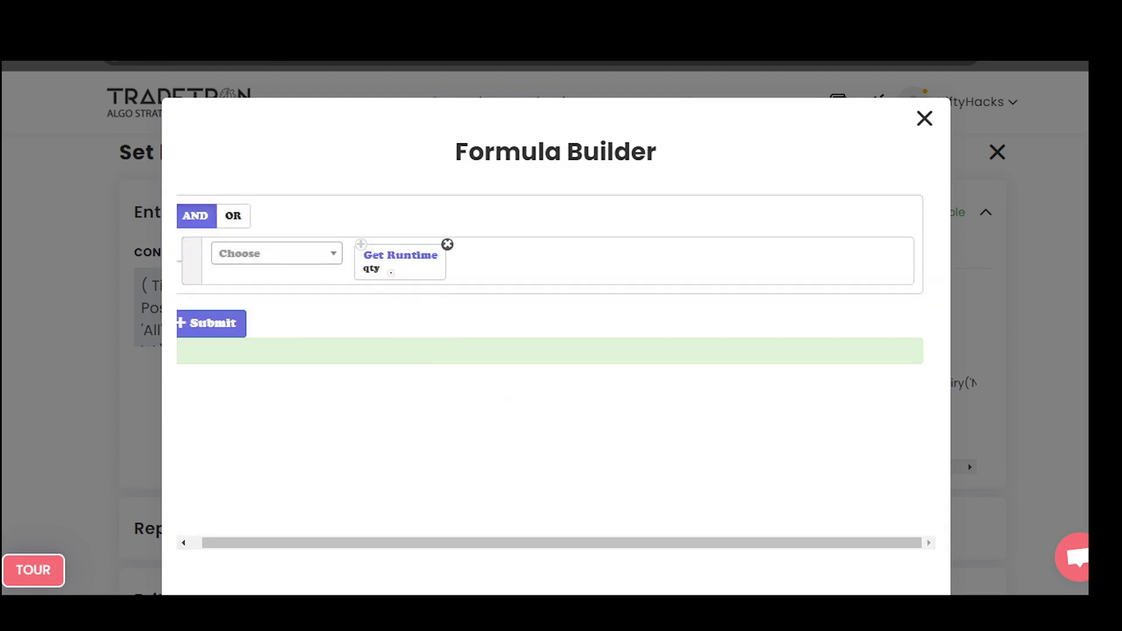
Step: Annotate the Get Runtime qty term with arrows and the underlined notes "lot size" and "* multiplier", and clear the annotations
{"action": "mouse_move", "coordinate": [391, 253]}
{"action": "left_mouse_down"}
{"action": "mouse_move", "coordinate": [409, 233]}
{"action": "mouse_move", "coordinate": [479, 231]}
{"action": "left_mouse_up"}
{"action": "mouse_move", "coordinate": [558, 221]}
{"action": "left_mouse_down"}
{"action": "mouse_move", "coordinate": [624, 215]}
{"action": "mouse_move", "coordinate": [632, 202]}
{"action": "mouse_move", "coordinate": [676, 208]}
{"action": "left_mouse_up"}
{"action": "left_click_drag", "start_coordinate": [695, 195], "coordinate": [739, 197]}
{"action": "left_click_drag", "start_coordinate": [631, 236], "coordinate": [770, 209]}
{"action": "left_click_drag", "start_coordinate": [560, 253], "coordinate": [479, 270]}
{"action": "mouse_move", "coordinate": [491, 261]}
{"action": "left_mouse_down"}
{"action": "mouse_move", "coordinate": [466, 279]}
{"action": "mouse_move", "coordinate": [493, 285]}
{"action": "left_mouse_up"}
{"action": "mouse_move", "coordinate": [427, 321]}
{"action": "left_mouse_down"}
{"action": "mouse_move", "coordinate": [501, 327]}
{"action": "mouse_move", "coordinate": [574, 299]}
{"action": "mouse_move", "coordinate": [597, 320]}
{"action": "mouse_move", "coordinate": [646, 296]}
{"action": "left_mouse_up"}
{"action": "left_click_drag", "start_coordinate": [527, 349], "coordinate": [671, 310]}
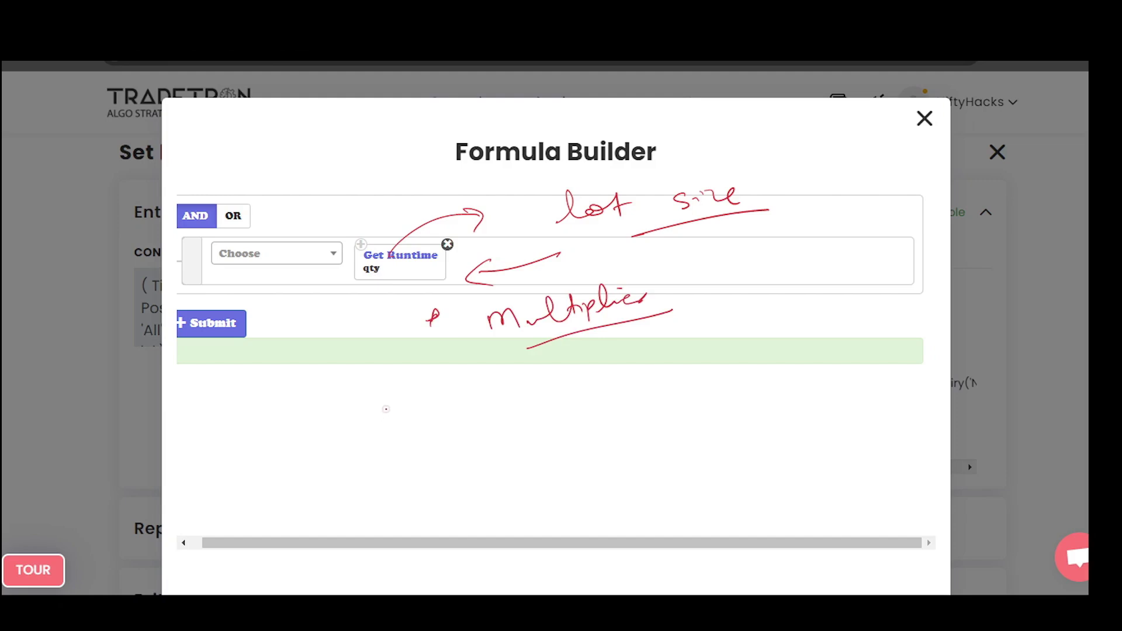
{"action": "mouse_move", "coordinate": [383, 236]}
{"action": "left_mouse_down"}
{"action": "mouse_move", "coordinate": [412, 248]}
{"action": "mouse_move", "coordinate": [485, 244]}
{"action": "mouse_move", "coordinate": [475, 250]}
{"action": "left_mouse_up"}
{"action": "mouse_move", "coordinate": [494, 248]}
{"action": "left_mouse_down"}
{"action": "mouse_move", "coordinate": [538, 240]}
{"action": "mouse_move", "coordinate": [561, 272]}
{"action": "mouse_move", "coordinate": [573, 257]}
{"action": "mouse_move", "coordinate": [678, 237]}
{"action": "left_mouse_up"}
{"action": "key", "text": "e"}
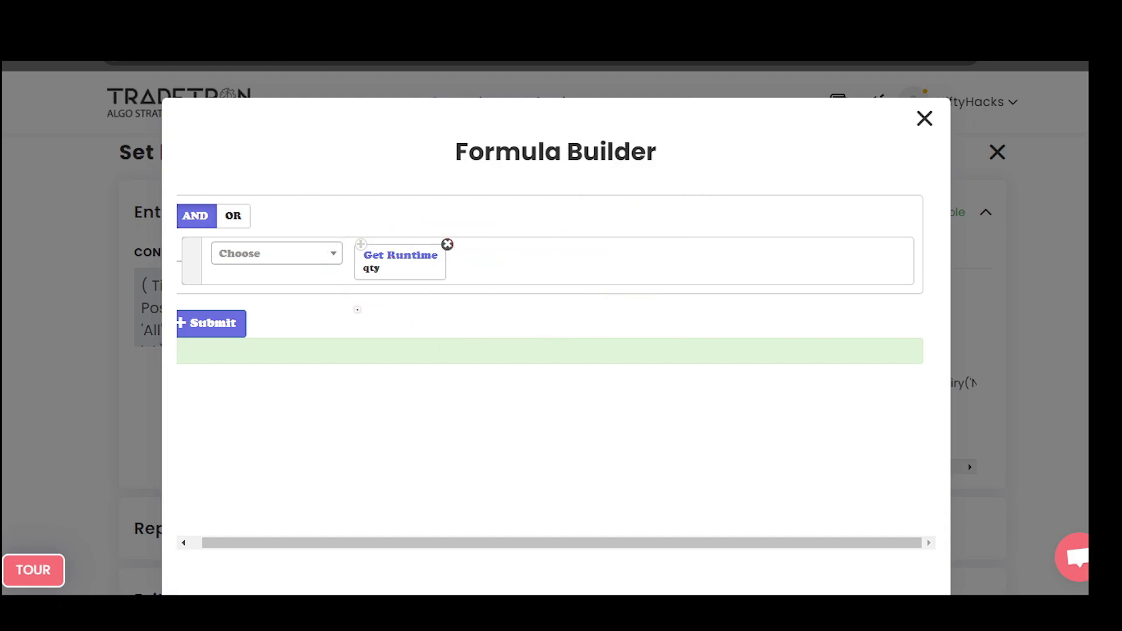
Step: Circle the Get Runtime qty term, point an arrow to a circled "50", and close the formula and position builders
{"action": "mouse_move", "coordinate": [416, 232]}
{"action": "left_mouse_down"}
{"action": "mouse_move", "coordinate": [345, 230]}
{"action": "mouse_move", "coordinate": [407, 212]}
{"action": "mouse_move", "coordinate": [383, 215]}
{"action": "left_mouse_up"}
{"action": "left_click_drag", "start_coordinate": [474, 248], "coordinate": [516, 239]}
{"action": "mouse_move", "coordinate": [506, 234]}
{"action": "left_mouse_down"}
{"action": "mouse_move", "coordinate": [510, 250]}
{"action": "mouse_move", "coordinate": [554, 229]}
{"action": "mouse_move", "coordinate": [555, 239]}
{"action": "left_mouse_up"}
{"action": "left_click_drag", "start_coordinate": [554, 222], "coordinate": [591, 222]}
{"action": "mouse_move", "coordinate": [587, 196]}
{"action": "left_mouse_down"}
{"action": "mouse_move", "coordinate": [548, 260]}
{"action": "mouse_move", "coordinate": [540, 199]}
{"action": "left_mouse_up"}
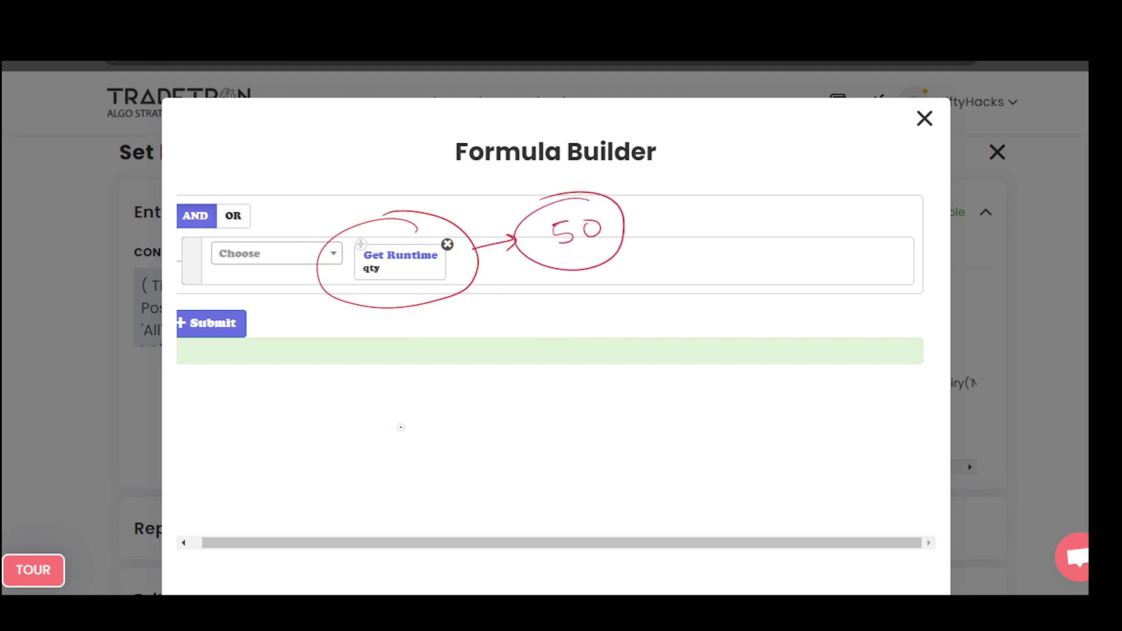
{"action": "key", "text": "Escape"}
{"action": "key", "text": "Escape"}
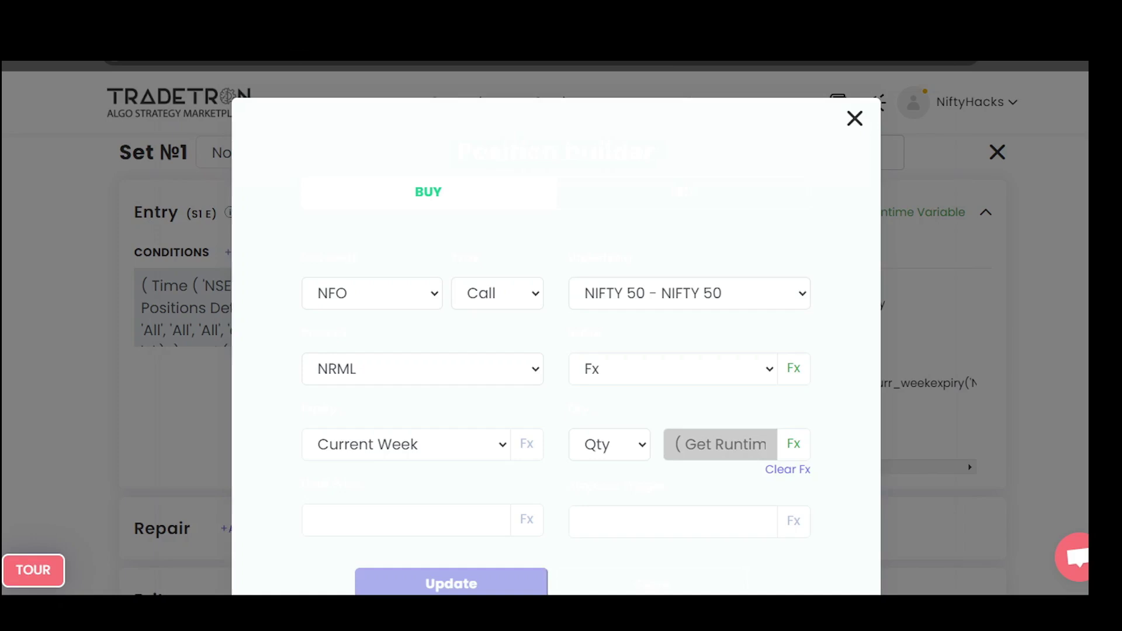
{"action": "key", "text": "Escape"}
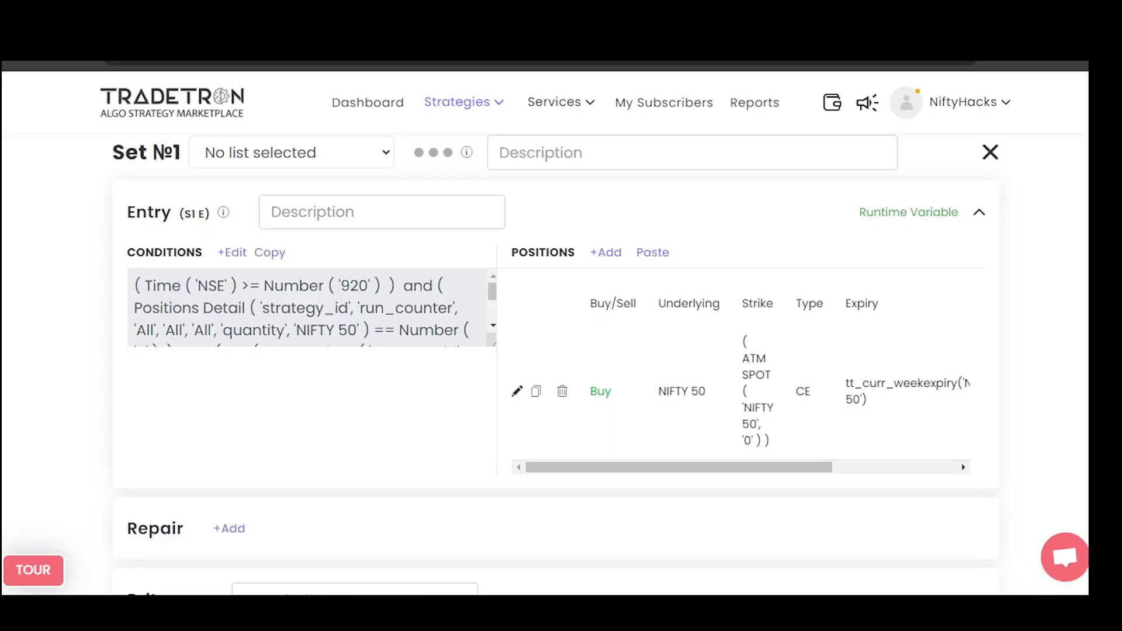
Step: Open the value formula of the qty runtime variable in Set 1's entry
{"action": "left_click", "coordinate": [908, 212]}
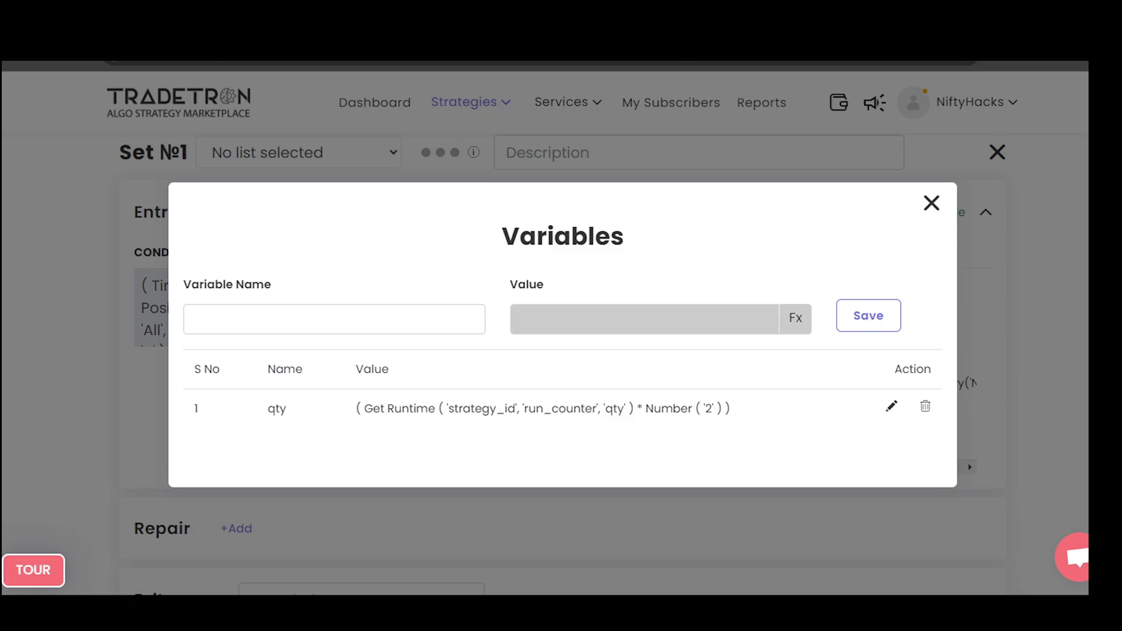
{"action": "left_click", "coordinate": [891, 406]}
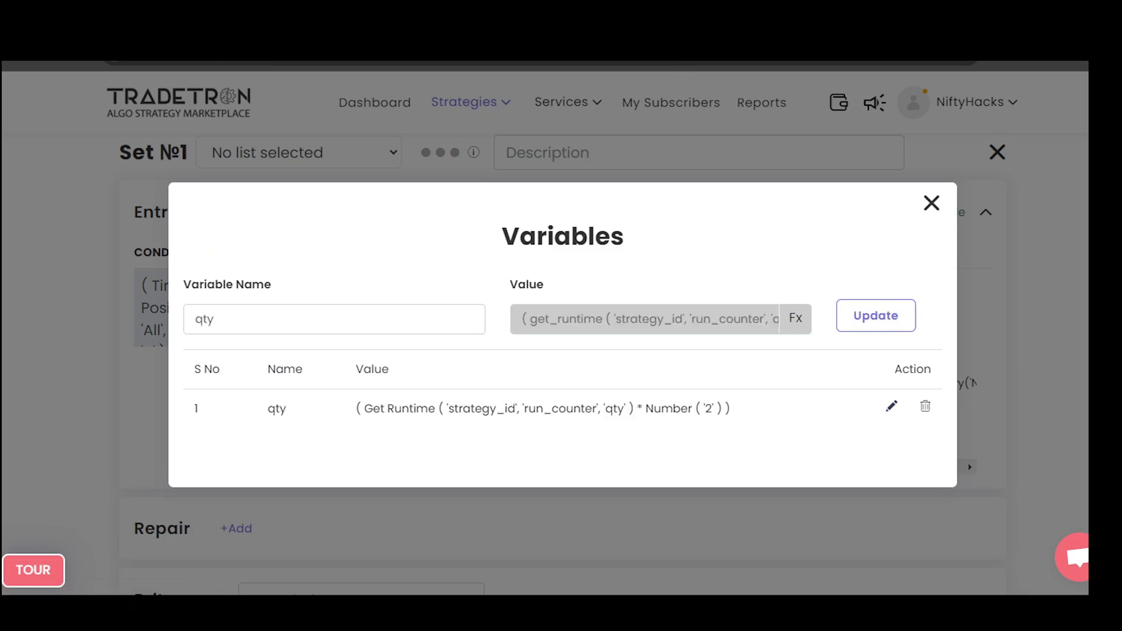
{"action": "left_click", "coordinate": [203, 319]}
{"action": "left_click", "coordinate": [796, 319]}
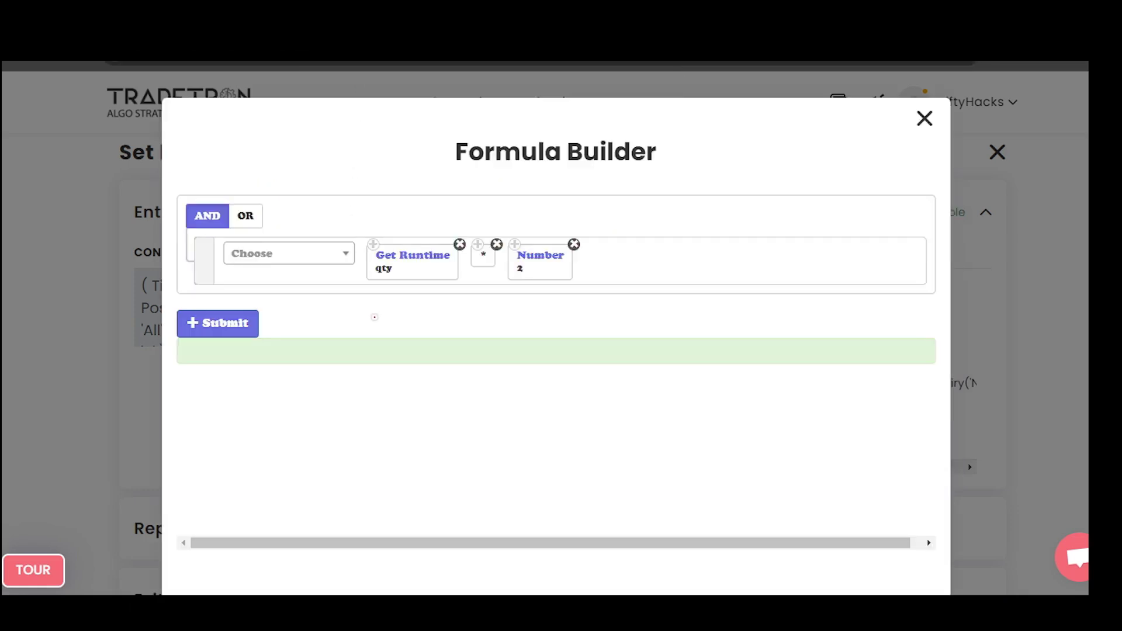
Step: Annotate the qty term with a circled "50" and a Nifty lot size note, circle the multiplication by 2, and clear the annotations
{"action": "mouse_move", "coordinate": [413, 224]}
{"action": "left_mouse_down"}
{"action": "mouse_move", "coordinate": [359, 229]}
{"action": "mouse_move", "coordinate": [494, 305]}
{"action": "mouse_move", "coordinate": [566, 216]}
{"action": "mouse_move", "coordinate": [379, 242]}
{"action": "mouse_move", "coordinate": [436, 275]}
{"action": "mouse_move", "coordinate": [398, 280]}
{"action": "mouse_move", "coordinate": [407, 338]}
{"action": "mouse_move", "coordinate": [415, 330]}
{"action": "mouse_move", "coordinate": [385, 368]}
{"action": "mouse_move", "coordinate": [433, 345]}
{"action": "left_mouse_up"}
{"action": "mouse_move", "coordinate": [366, 367]}
{"action": "left_mouse_down"}
{"action": "mouse_move", "coordinate": [336, 383]}
{"action": "mouse_move", "coordinate": [362, 391]}
{"action": "left_mouse_up"}
{"action": "mouse_move", "coordinate": [241, 427]}
{"action": "left_mouse_down"}
{"action": "mouse_move", "coordinate": [237, 409]}
{"action": "mouse_move", "coordinate": [257, 409]}
{"action": "left_mouse_up"}
{"action": "mouse_move", "coordinate": [245, 392]}
{"action": "left_mouse_down"}
{"action": "mouse_move", "coordinate": [262, 399]}
{"action": "mouse_move", "coordinate": [274, 385]}
{"action": "left_mouse_up"}
{"action": "left_click_drag", "start_coordinate": [268, 404], "coordinate": [279, 398]}
{"action": "mouse_move", "coordinate": [259, 438]}
{"action": "left_mouse_down"}
{"action": "mouse_move", "coordinate": [267, 450]}
{"action": "mouse_move", "coordinate": [282, 441]}
{"action": "left_mouse_up"}
{"action": "mouse_move", "coordinate": [287, 426]}
{"action": "left_mouse_down"}
{"action": "mouse_move", "coordinate": [292, 444]}
{"action": "mouse_move", "coordinate": [301, 428]}
{"action": "left_mouse_up"}
{"action": "left_click_drag", "start_coordinate": [313, 420], "coordinate": [365, 411]}
{"action": "mouse_move", "coordinate": [521, 224]}
{"action": "left_mouse_down"}
{"action": "mouse_move", "coordinate": [558, 298]}
{"action": "mouse_move", "coordinate": [502, 229]}
{"action": "left_mouse_up"}
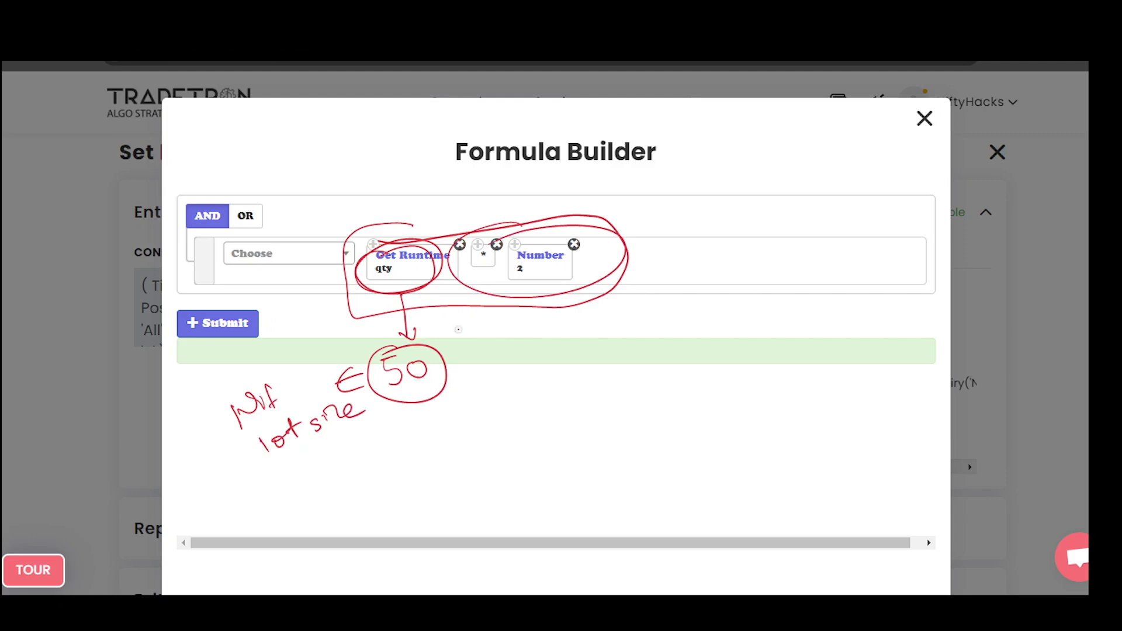
{"action": "key", "text": "e"}
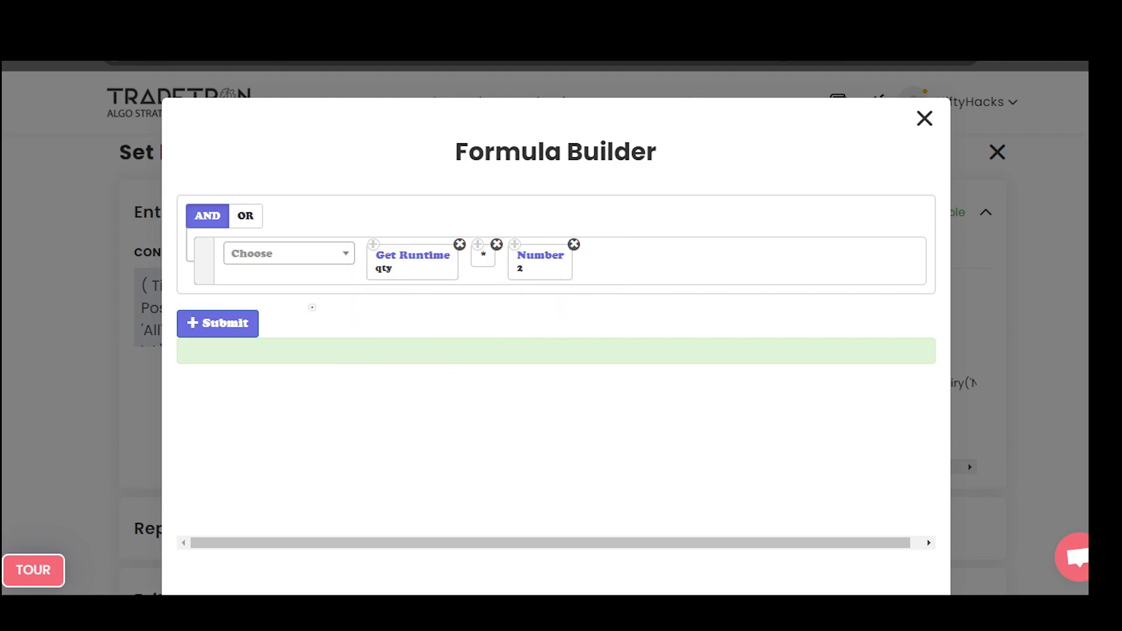
Step: Clear the first marks on the qty variable formula and write a circled "50 * 2" above its terms
{"action": "left_click_drag", "start_coordinate": [307, 316], "coordinate": [358, 285]}
{"action": "left_click_drag", "start_coordinate": [340, 285], "coordinate": [351, 306]}
{"action": "mouse_move", "coordinate": [420, 228]}
{"action": "left_mouse_down"}
{"action": "mouse_move", "coordinate": [594, 208]}
{"action": "mouse_move", "coordinate": [426, 217]}
{"action": "left_mouse_up"}
{"action": "key", "text": "e"}
{"action": "mouse_move", "coordinate": [379, 194]}
{"action": "left_mouse_down"}
{"action": "mouse_move", "coordinate": [367, 199]}
{"action": "mouse_move", "coordinate": [369, 215]}
{"action": "left_mouse_up"}
{"action": "mouse_move", "coordinate": [387, 201]}
{"action": "left_mouse_down"}
{"action": "mouse_move", "coordinate": [443, 193]}
{"action": "mouse_move", "coordinate": [501, 204]}
{"action": "left_mouse_up"}
{"action": "mouse_move", "coordinate": [490, 173]}
{"action": "left_mouse_down"}
{"action": "mouse_move", "coordinate": [330, 252]}
{"action": "mouse_move", "coordinate": [488, 171]}
{"action": "left_mouse_up"}
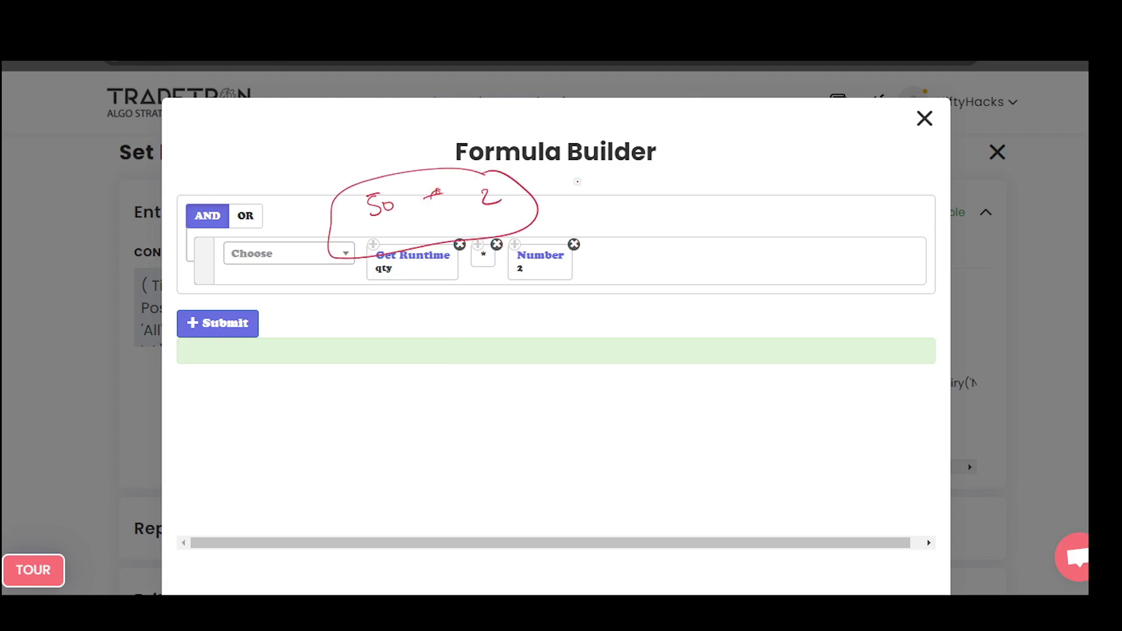
Step: Write a circled "100" with an arrow beside the "50 * 2" note and clear the annotations
{"action": "left_click_drag", "start_coordinate": [577, 173], "coordinate": [576, 190]}
{"action": "left_click_drag", "start_coordinate": [602, 179], "coordinate": [622, 176]}
{"action": "mouse_move", "coordinate": [619, 164]}
{"action": "left_mouse_down"}
{"action": "mouse_move", "coordinate": [564, 187]}
{"action": "mouse_move", "coordinate": [667, 170]}
{"action": "mouse_move", "coordinate": [722, 180]}
{"action": "mouse_move", "coordinate": [717, 209]}
{"action": "left_mouse_up"}
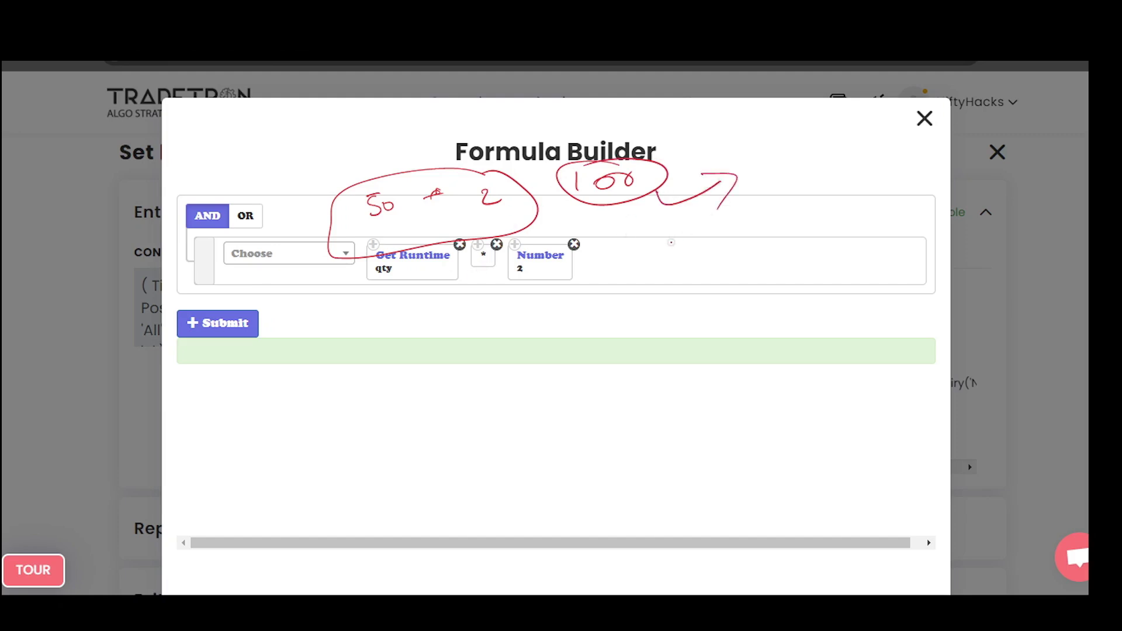
{"action": "key", "text": "e"}
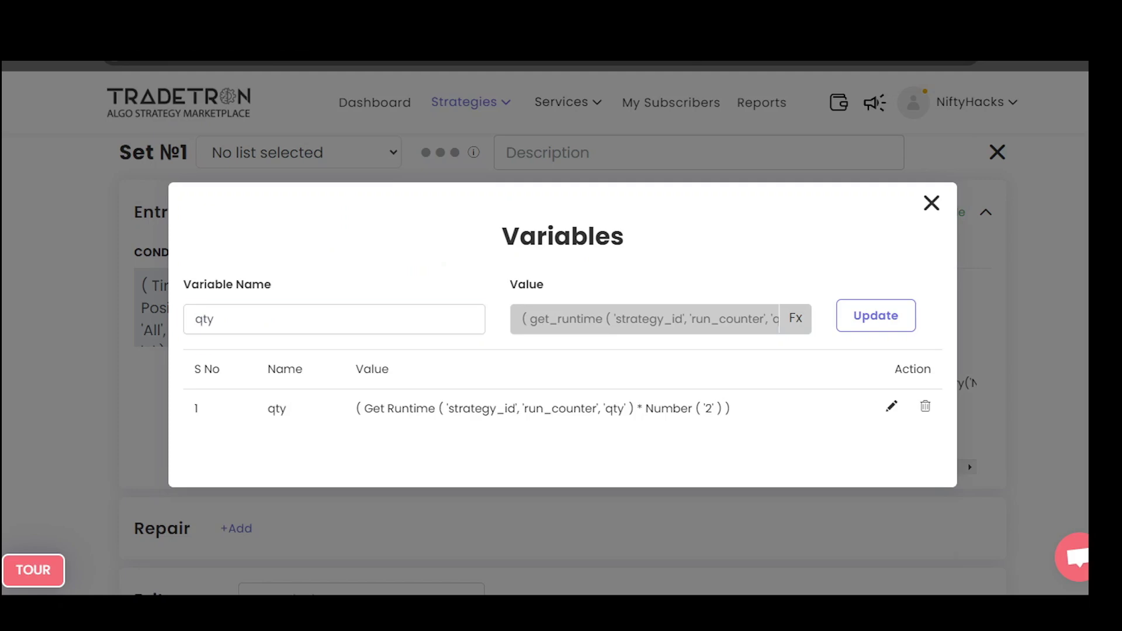
Step: Highlight the qty variable name in Set 1's runtime variables and close the dialog
{"action": "double_click", "coordinate": [204, 319]}
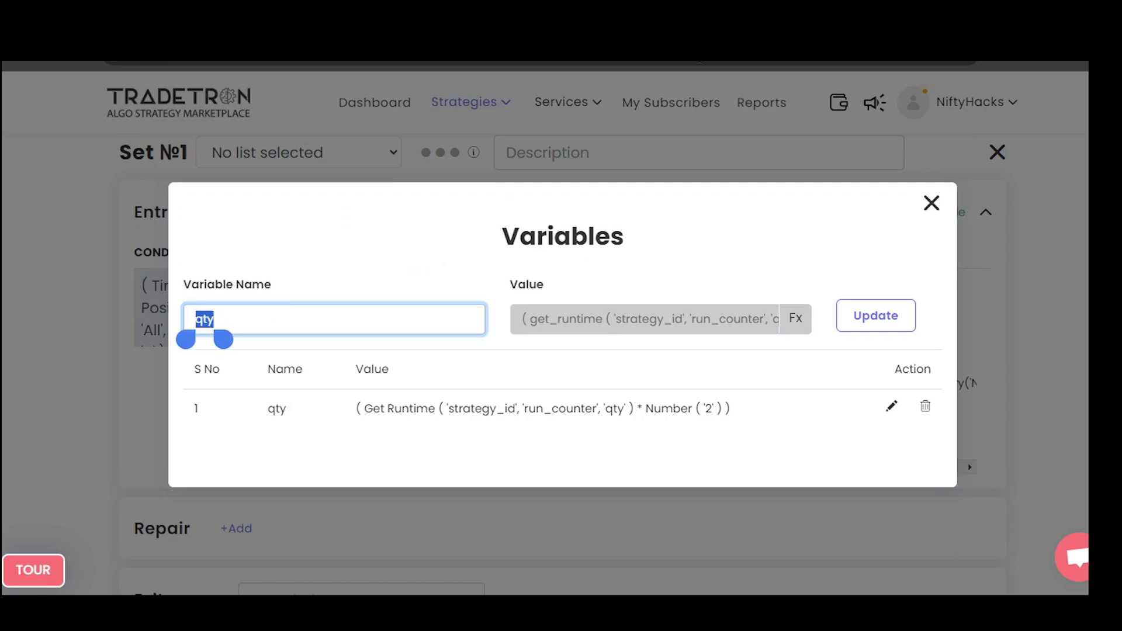
{"action": "left_click", "coordinate": [213, 319]}
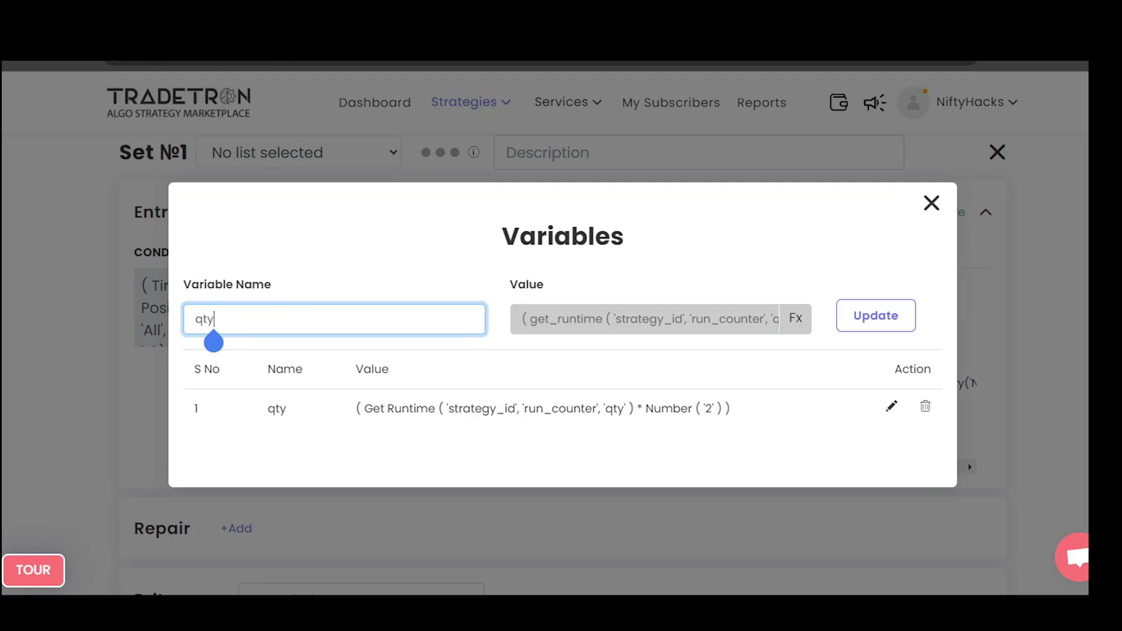
{"action": "key", "text": "Escape"}
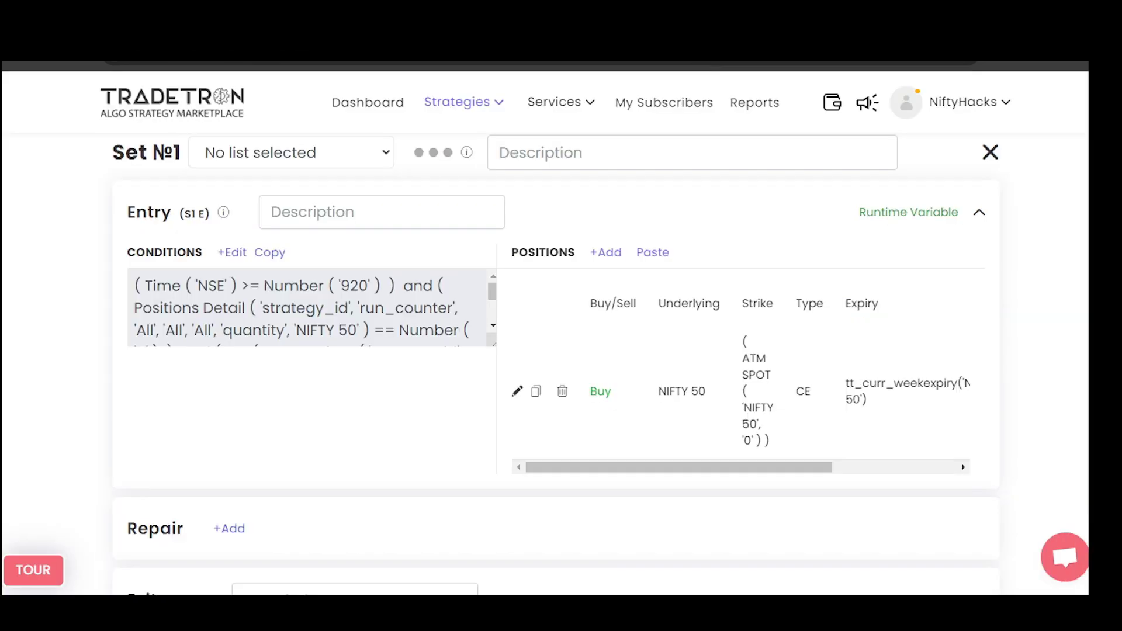
Step: Open the Put position in Set 2's entry and view its strike formula
{"action": "scroll", "coordinate": [555, 368], "scroll_direction": "down", "scroll_amount": 10}
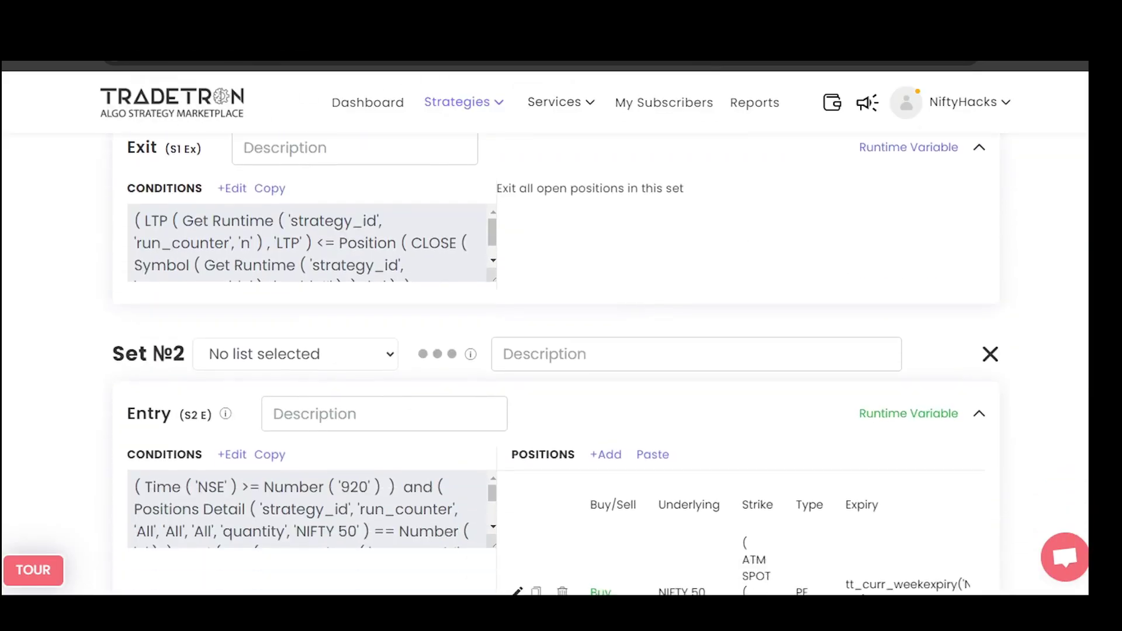
{"action": "left_click", "coordinate": [517, 394]}
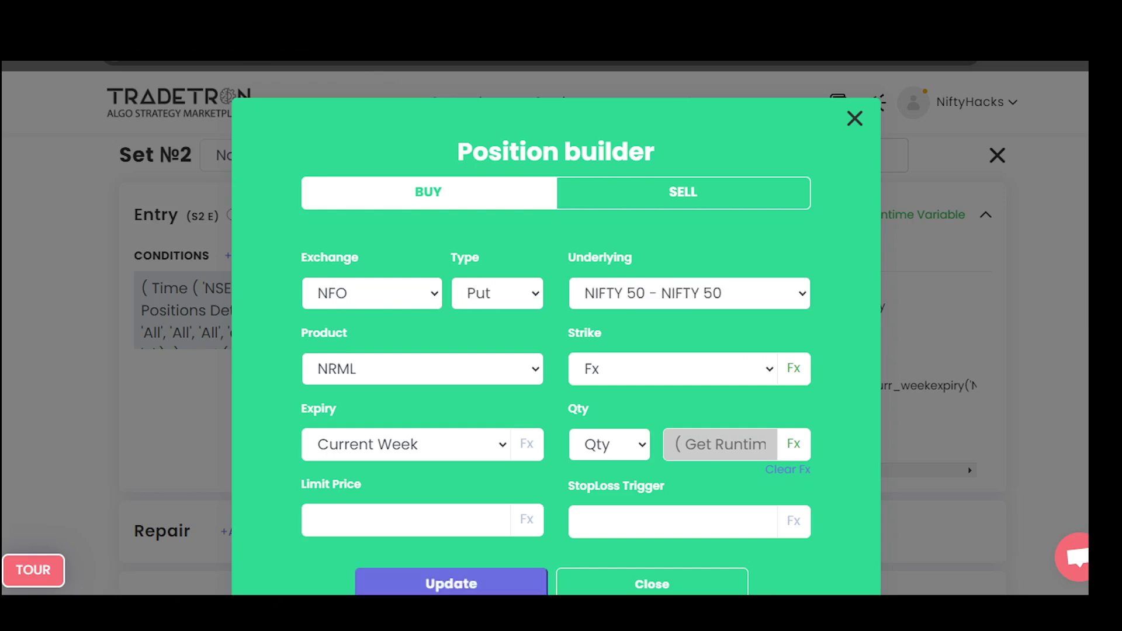
{"action": "left_click", "coordinate": [792, 368]}
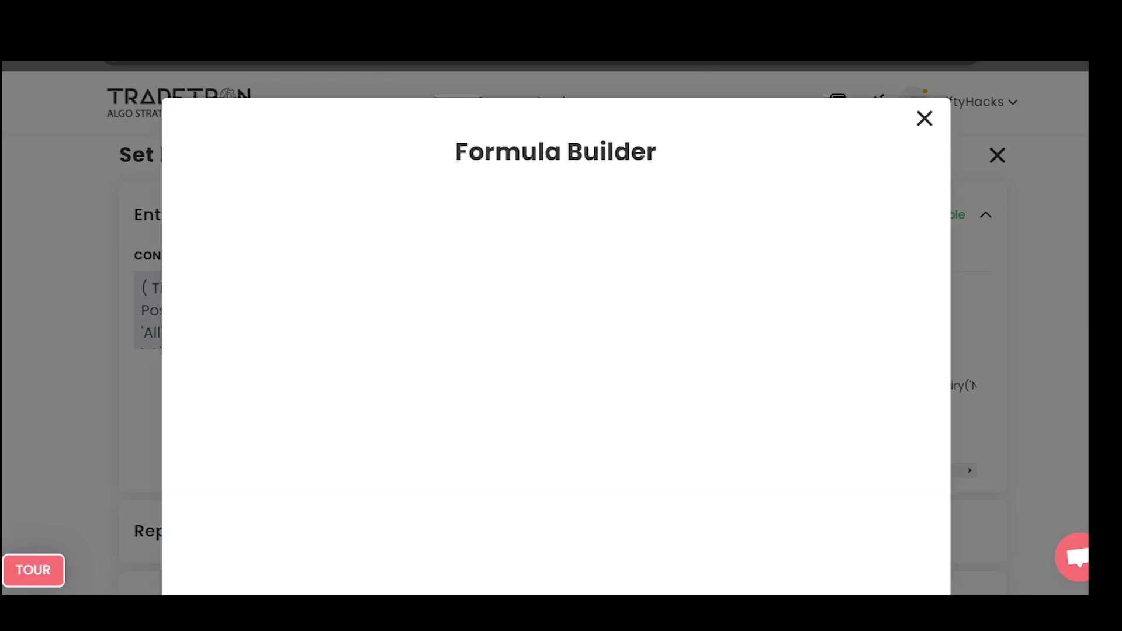
Step: Keep Qty as the quantity type of Set 2's Put position and open the quantity formula
{"action": "left_click", "coordinate": [699, 65]}
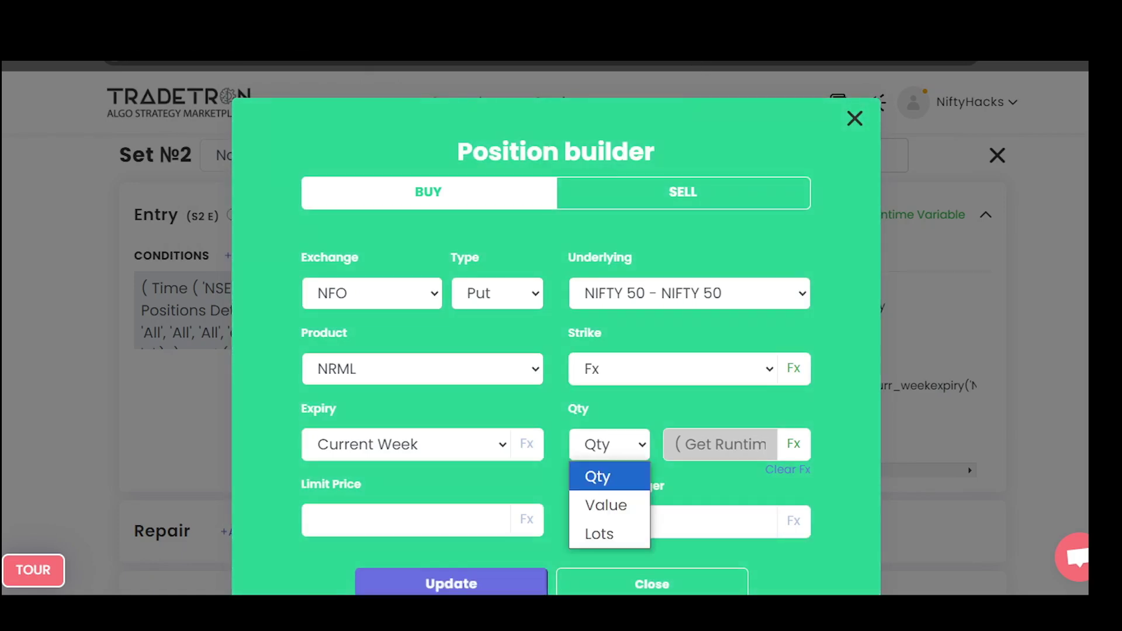
{"action": "left_click", "coordinate": [597, 476]}
{"action": "left_click", "coordinate": [793, 444]}
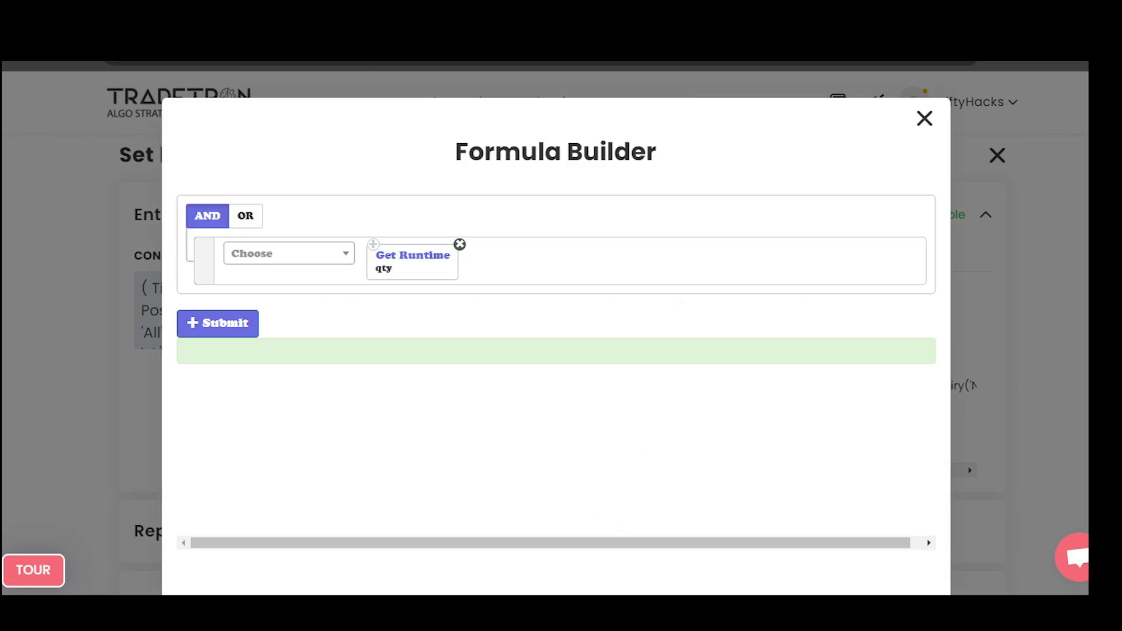
Step: Annotate the Get Runtime qty term with arrows and a boxed "100"
{"action": "mouse_move", "coordinate": [471, 241]}
{"action": "left_mouse_down"}
{"action": "mouse_move", "coordinate": [529, 231]}
{"action": "mouse_move", "coordinate": [518, 248]}
{"action": "left_mouse_up"}
{"action": "mouse_move", "coordinate": [399, 241]}
{"action": "left_mouse_down"}
{"action": "mouse_move", "coordinate": [454, 292]}
{"action": "mouse_move", "coordinate": [367, 241]}
{"action": "mouse_move", "coordinate": [402, 221]}
{"action": "left_mouse_up"}
{"action": "left_click_drag", "start_coordinate": [399, 163], "coordinate": [399, 183]}
{"action": "left_click_drag", "start_coordinate": [427, 167], "coordinate": [449, 173]}
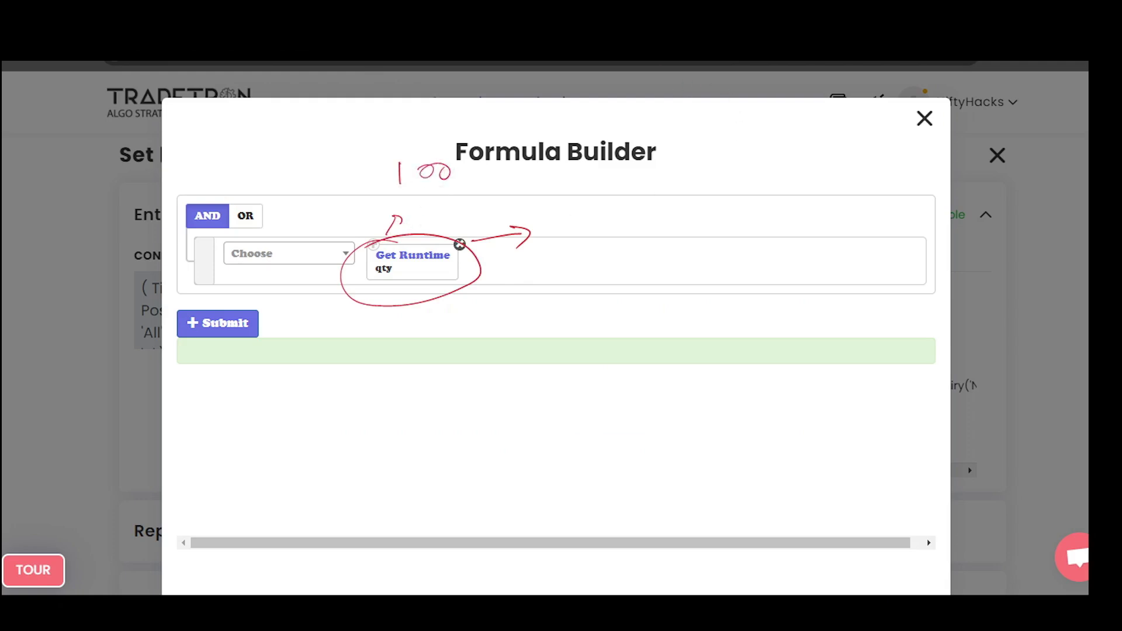
{"action": "left_click_drag", "start_coordinate": [416, 146], "coordinate": [482, 169]}
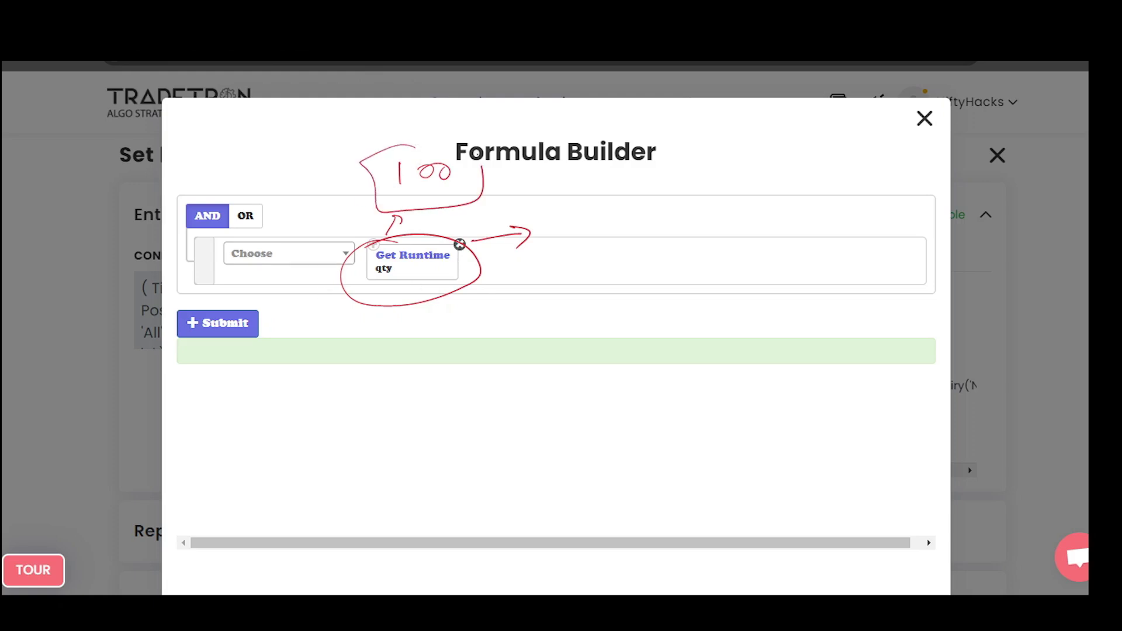
{"action": "left_click_drag", "start_coordinate": [374, 161], "coordinate": [480, 148]}
Step: Write an underlined "2 lots" note beside the boxed "100" and clear the annotations
{"action": "left_click_drag", "start_coordinate": [554, 174], "coordinate": [575, 192]}
{"action": "mouse_move", "coordinate": [608, 167]}
{"action": "left_mouse_down"}
{"action": "mouse_move", "coordinate": [613, 190]}
{"action": "mouse_move", "coordinate": [660, 169]}
{"action": "mouse_move", "coordinate": [676, 187]}
{"action": "left_mouse_up"}
{"action": "left_click_drag", "start_coordinate": [587, 207], "coordinate": [676, 190]}
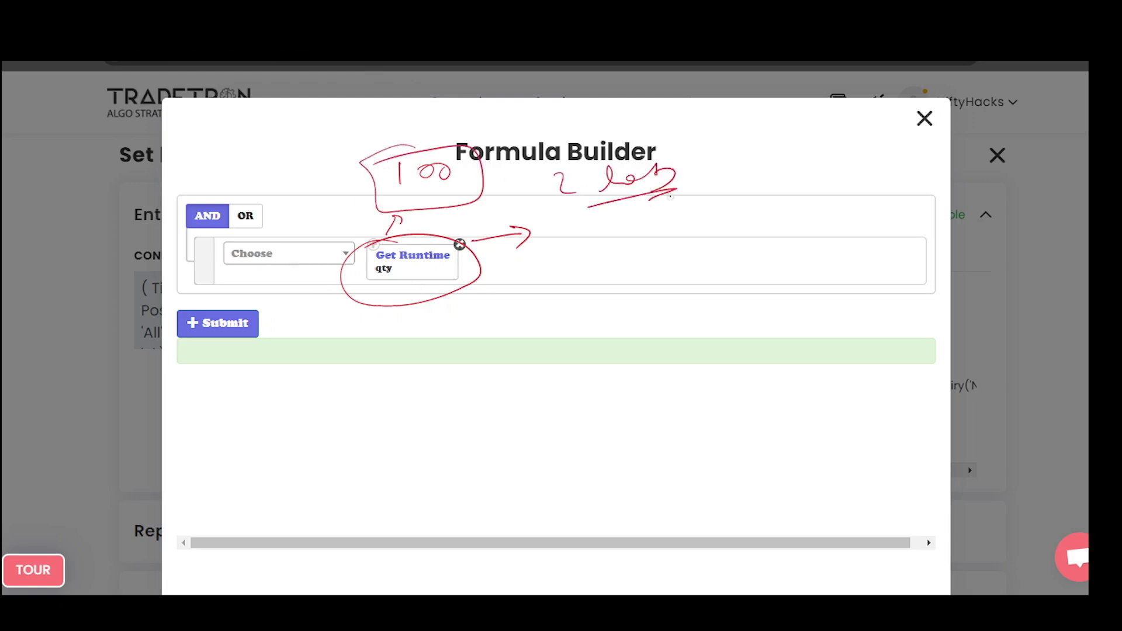
{"action": "key", "text": "e"}
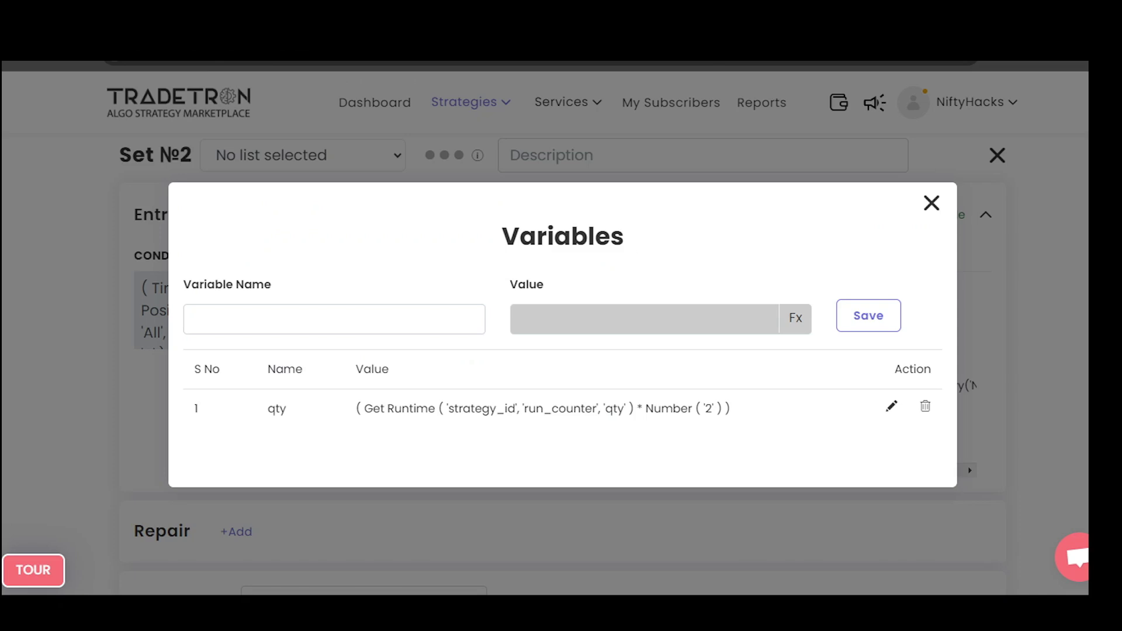
Step: Open the value formula of the qty runtime variable in Set 2's entry
{"action": "left_click", "coordinate": [891, 406]}
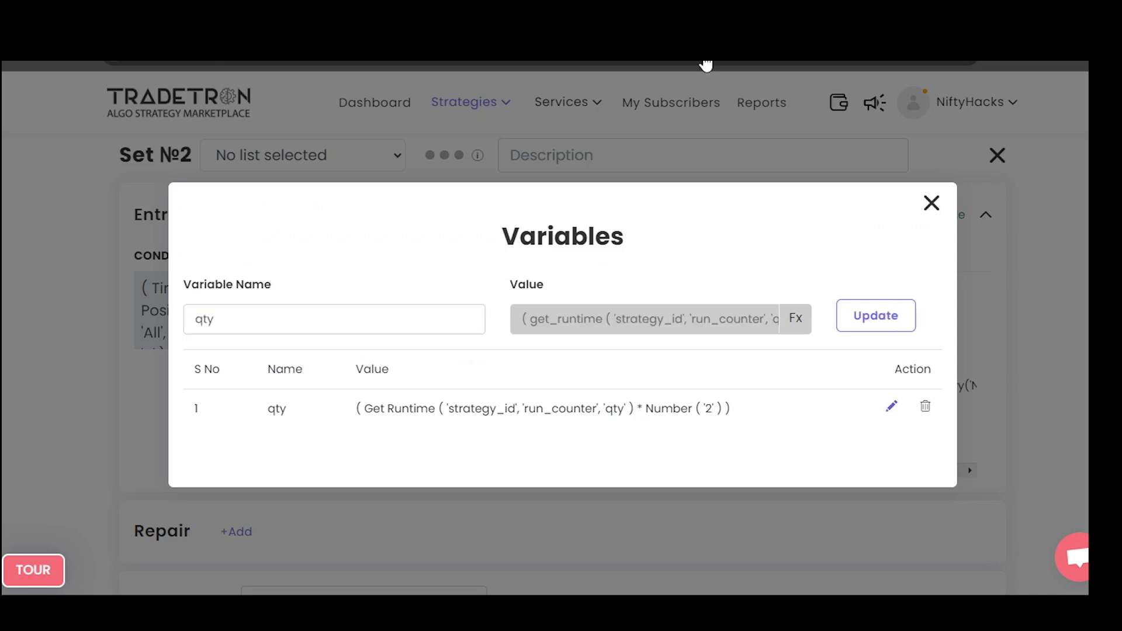
{"action": "left_click", "coordinate": [204, 319]}
{"action": "left_click", "coordinate": [795, 318]}
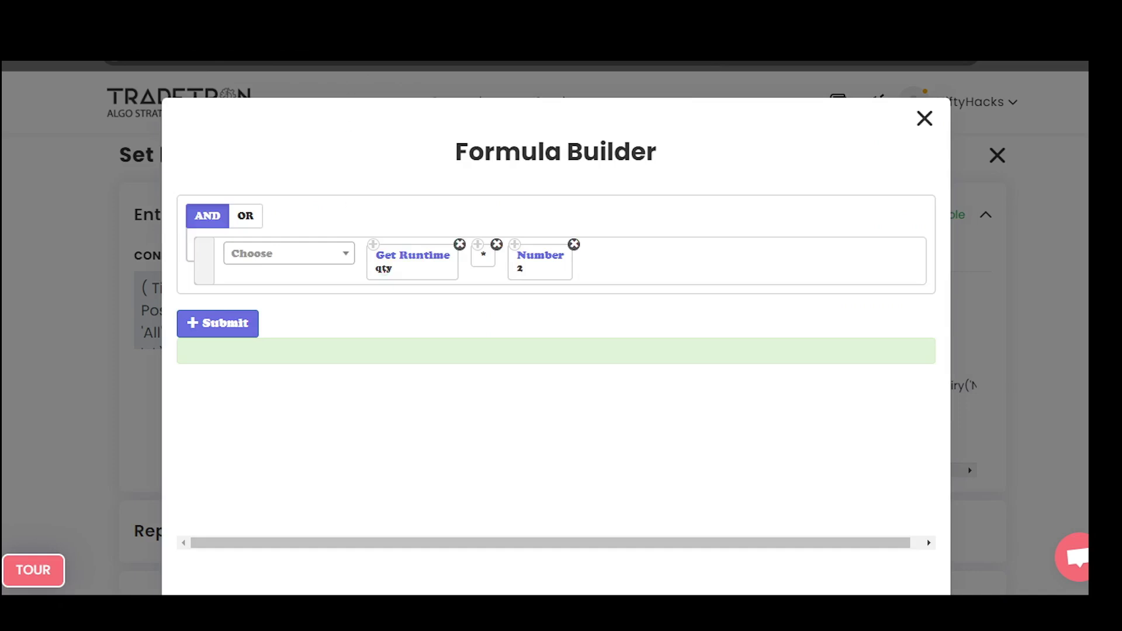
Step: Annotate the Set 2 qty formula with "100 * 2 = 200", linking the multiplier to the Number 2 term and underlining the 200
{"action": "mouse_move", "coordinate": [398, 234]}
{"action": "left_mouse_down"}
{"action": "mouse_move", "coordinate": [350, 269]}
{"action": "mouse_move", "coordinate": [387, 241]}
{"action": "mouse_move", "coordinate": [380, 215]}
{"action": "left_mouse_up"}
{"action": "left_click_drag", "start_coordinate": [370, 174], "coordinate": [370, 197]}
{"action": "mouse_move", "coordinate": [388, 181]}
{"action": "left_mouse_down"}
{"action": "mouse_move", "coordinate": [520, 228]}
{"action": "mouse_move", "coordinate": [525, 215]}
{"action": "left_mouse_up"}
{"action": "mouse_move", "coordinate": [427, 186]}
{"action": "left_mouse_down"}
{"action": "mouse_move", "coordinate": [440, 183]}
{"action": "mouse_move", "coordinate": [433, 197]}
{"action": "mouse_move", "coordinate": [492, 186]}
{"action": "left_mouse_up"}
{"action": "left_click_drag", "start_coordinate": [535, 178], "coordinate": [558, 183]}
{"action": "left_click_drag", "start_coordinate": [583, 167], "coordinate": [628, 175]}
{"action": "mouse_move", "coordinate": [628, 170]}
{"action": "left_mouse_down"}
{"action": "mouse_move", "coordinate": [648, 169]}
{"action": "mouse_move", "coordinate": [652, 201]}
{"action": "left_mouse_up"}
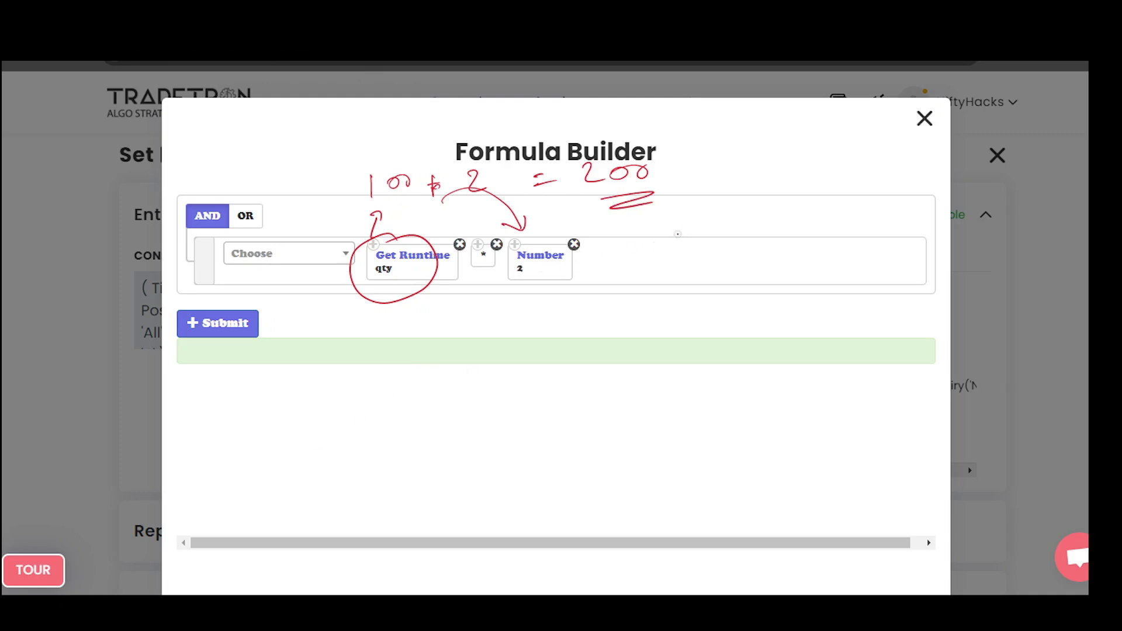
Step: Mark the "200" note with an arrow, clear the annotations, and close the formula and Variables dialogs
{"action": "mouse_move", "coordinate": [659, 183]}
{"action": "left_mouse_down"}
{"action": "mouse_move", "coordinate": [670, 178]}
{"action": "mouse_move", "coordinate": [695, 227]}
{"action": "left_mouse_up"}
{"action": "left_click_drag", "start_coordinate": [681, 215], "coordinate": [709, 208]}
{"action": "key", "text": "e"}
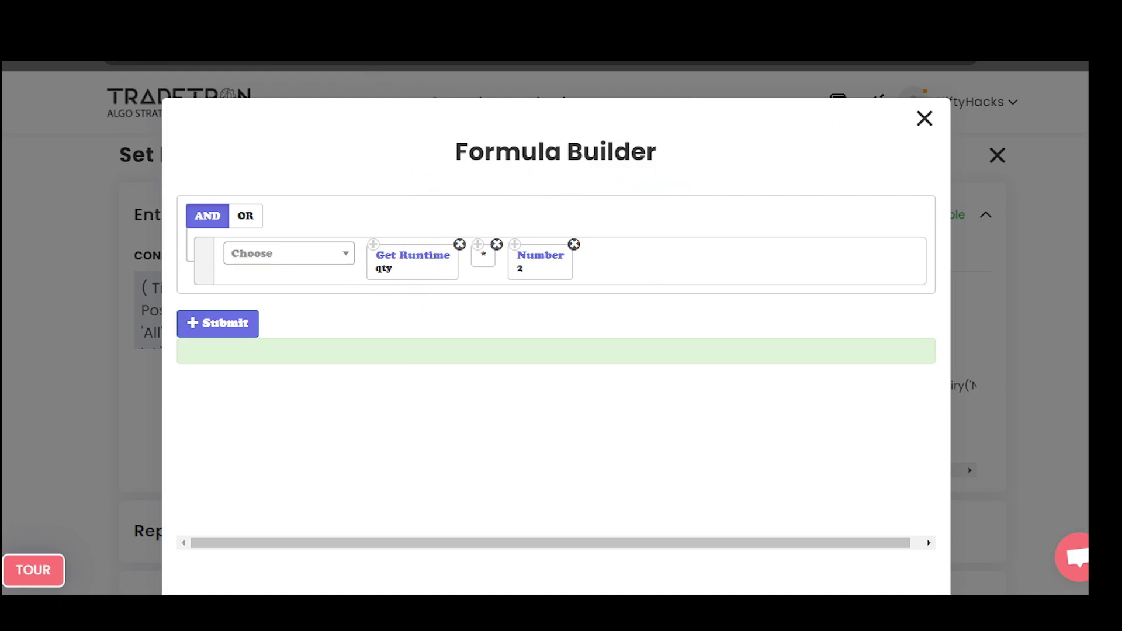
{"action": "key", "text": "Escape"}
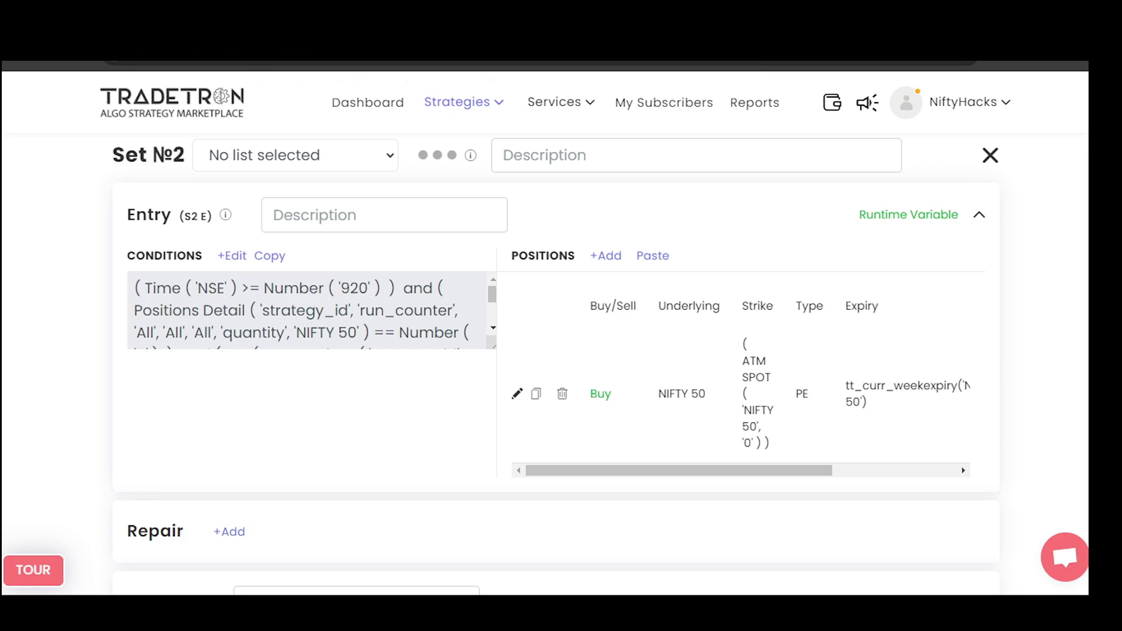
Step: Review the Universal Exit conditions in the Condition Builder and close it unchanged
{"action": "scroll", "coordinate": [555, 362], "scroll_direction": "down", "scroll_amount": 10}
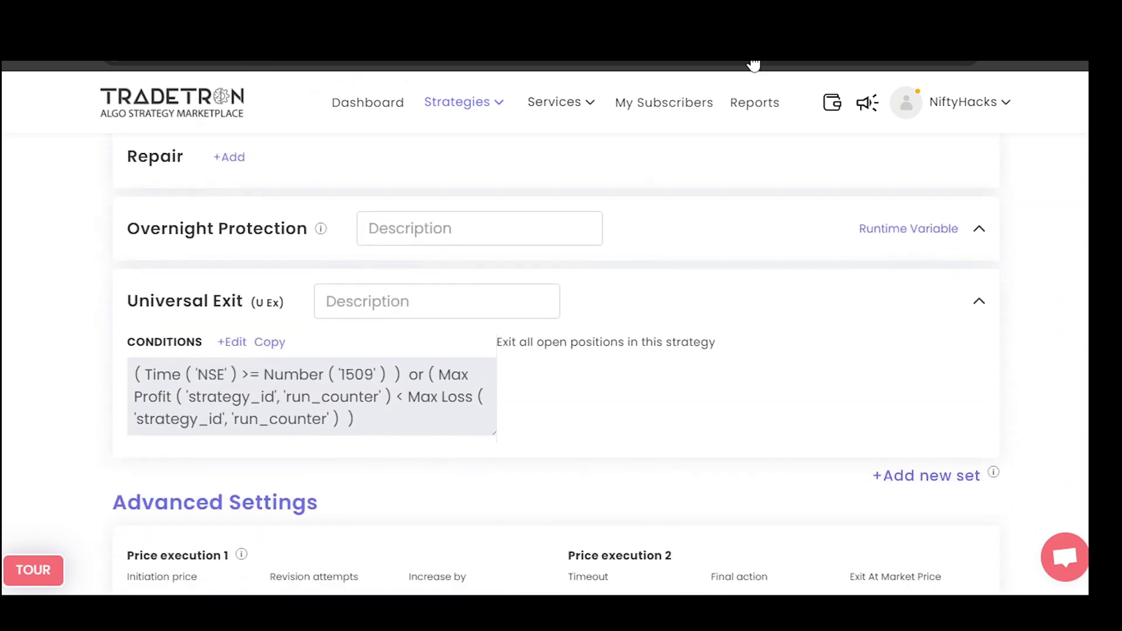
{"action": "left_click", "coordinate": [232, 342]}
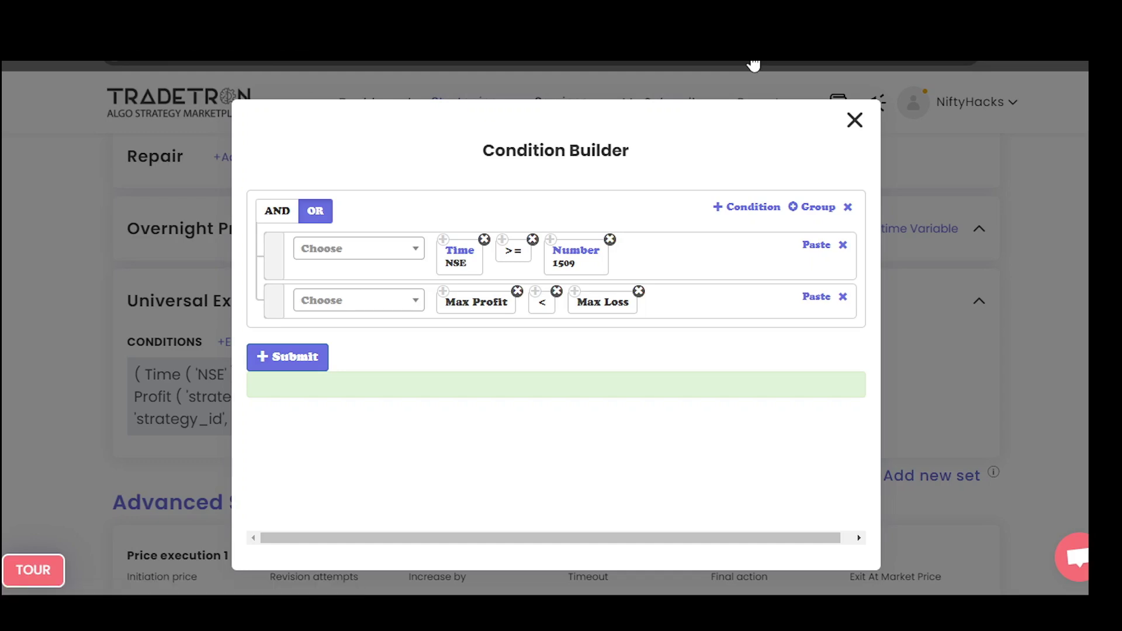
{"action": "key", "text": "Escape"}
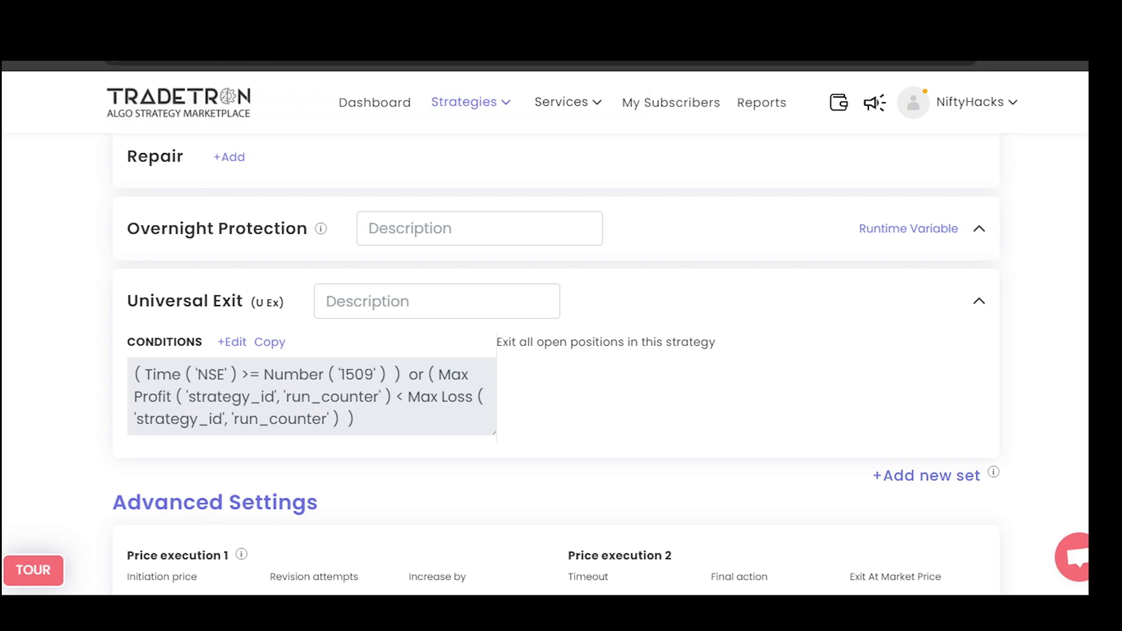
Step: Circle the Tranching info marker and the 20% tranch size in Advanced Settings
{"action": "scroll", "coordinate": [556, 363], "scroll_direction": "down", "scroll_amount": 4}
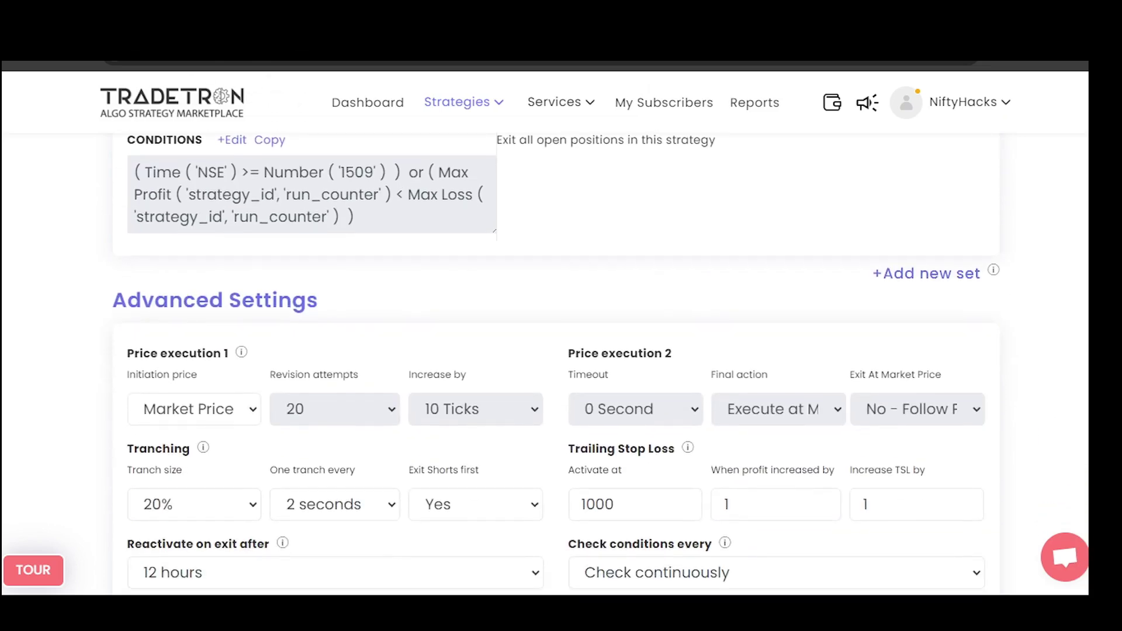
{"action": "scroll", "coordinate": [556, 362], "scroll_direction": "down", "scroll_amount": 2}
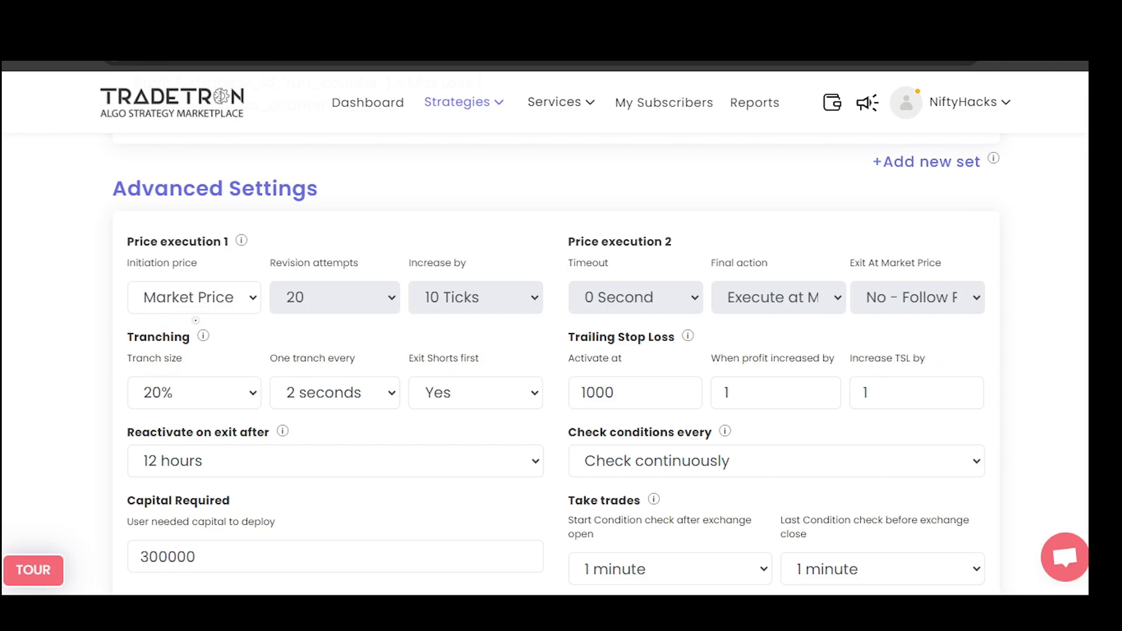
{"action": "mouse_move", "coordinate": [208, 316]}
{"action": "left_mouse_down"}
{"action": "mouse_move", "coordinate": [201, 355]}
{"action": "mouse_move", "coordinate": [221, 316]}
{"action": "left_mouse_up"}
{"action": "mouse_move", "coordinate": [154, 370]}
{"action": "left_mouse_down"}
{"action": "mouse_move", "coordinate": [143, 421]}
{"action": "mouse_move", "coordinate": [127, 379]}
{"action": "left_mouse_up"}
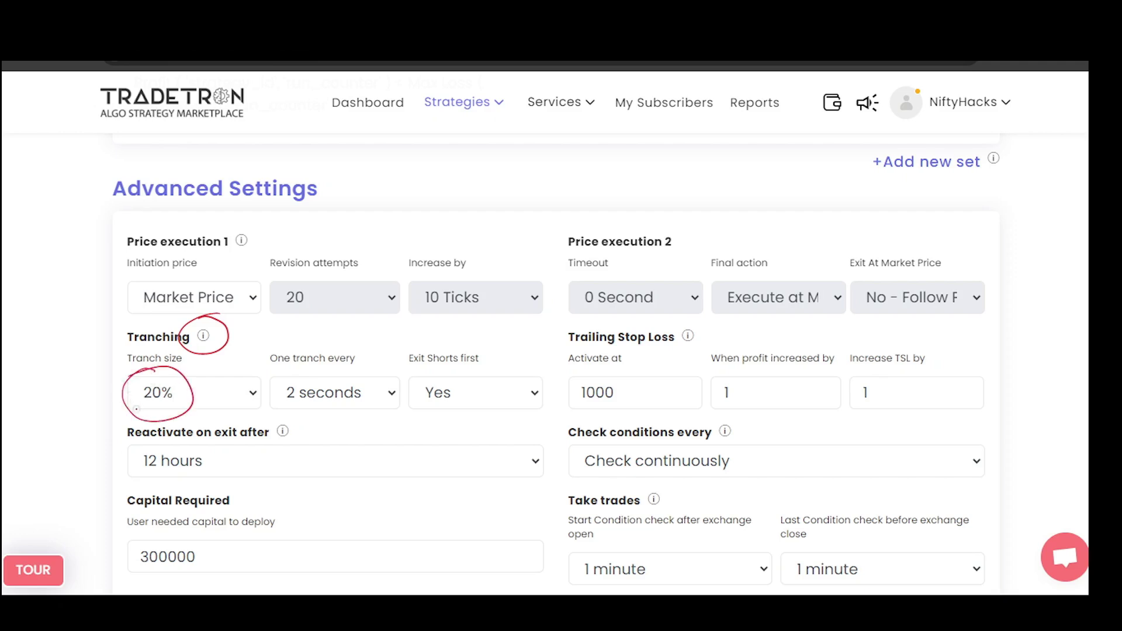
Step: Write "1000 / 20 = 5" above the Advanced Settings
{"action": "left_click_drag", "start_coordinate": [404, 173], "coordinate": [403, 196]}
{"action": "left_click_drag", "start_coordinate": [436, 178], "coordinate": [458, 175]}
{"action": "mouse_move", "coordinate": [478, 175]}
{"action": "left_mouse_down"}
{"action": "mouse_move", "coordinate": [504, 202]}
{"action": "mouse_move", "coordinate": [557, 179]}
{"action": "mouse_move", "coordinate": [665, 176]}
{"action": "mouse_move", "coordinate": [663, 192]}
{"action": "left_mouse_up"}
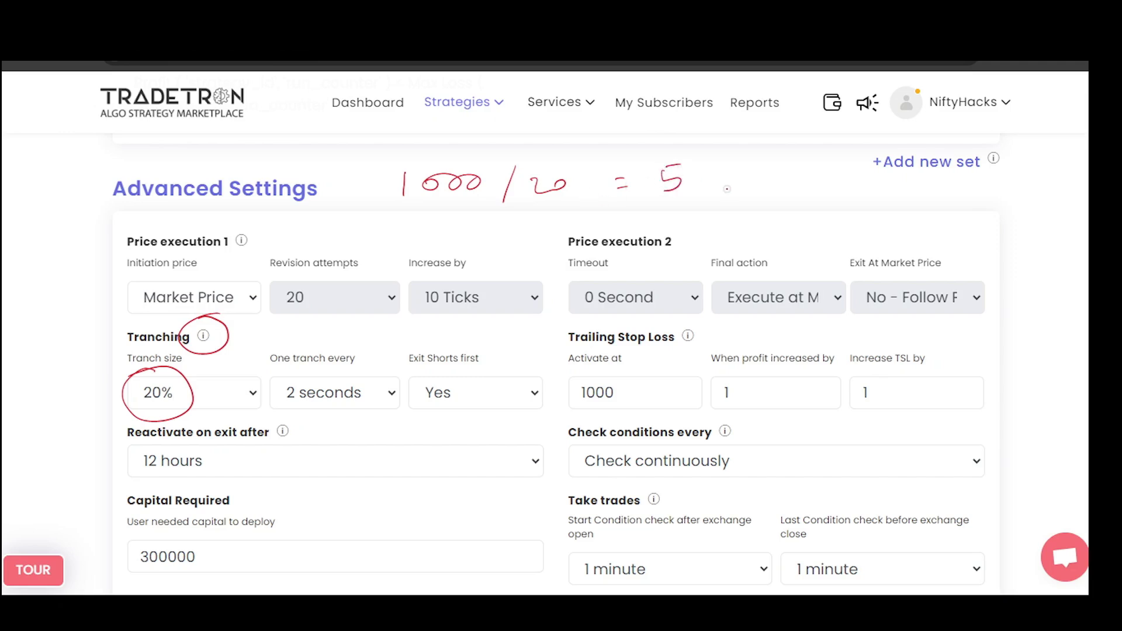
Step: Write the notes "200" and "5 times" beside the calculation and underline both
{"action": "left_click_drag", "start_coordinate": [760, 203], "coordinate": [779, 215]}
{"action": "left_click_drag", "start_coordinate": [785, 205], "coordinate": [821, 200]}
{"action": "mouse_move", "coordinate": [887, 197]}
{"action": "left_mouse_down"}
{"action": "mouse_move", "coordinate": [873, 200]}
{"action": "mouse_move", "coordinate": [876, 216]}
{"action": "left_mouse_up"}
{"action": "mouse_move", "coordinate": [926, 195]}
{"action": "left_mouse_down"}
{"action": "mouse_move", "coordinate": [927, 210]}
{"action": "mouse_move", "coordinate": [1013, 193]}
{"action": "left_mouse_up"}
{"action": "left_click_drag", "start_coordinate": [894, 229], "coordinate": [991, 220]}
{"action": "left_click_drag", "start_coordinate": [777, 240], "coordinate": [840, 233]}
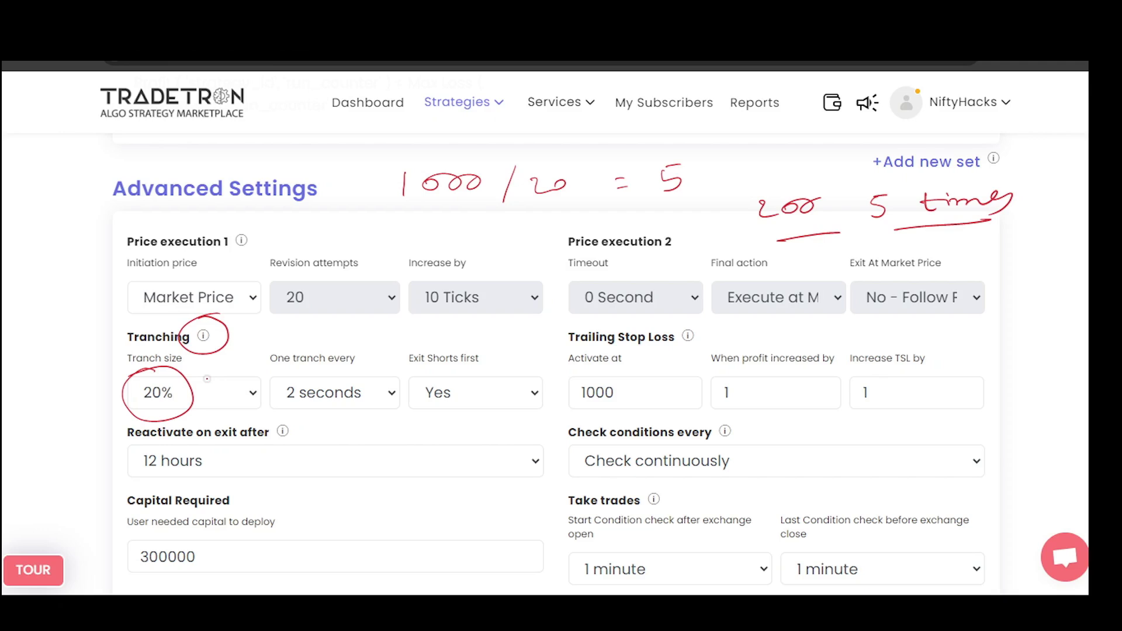
Step: Point an arrow at the 20% tranch size, and circle the 2 seconds tranch interval and the "200" note
{"action": "left_click_drag", "start_coordinate": [241, 356], "coordinate": [191, 391]}
{"action": "left_click_drag", "start_coordinate": [206, 369], "coordinate": [222, 392]}
{"action": "mouse_move", "coordinate": [320, 370]}
{"action": "left_mouse_down"}
{"action": "mouse_move", "coordinate": [377, 411]}
{"action": "mouse_move", "coordinate": [296, 376]}
{"action": "left_mouse_up"}
{"action": "mouse_move", "coordinate": [788, 180]}
{"action": "left_mouse_down"}
{"action": "mouse_move", "coordinate": [739, 185]}
{"action": "mouse_move", "coordinate": [786, 180]}
{"action": "left_mouse_up"}
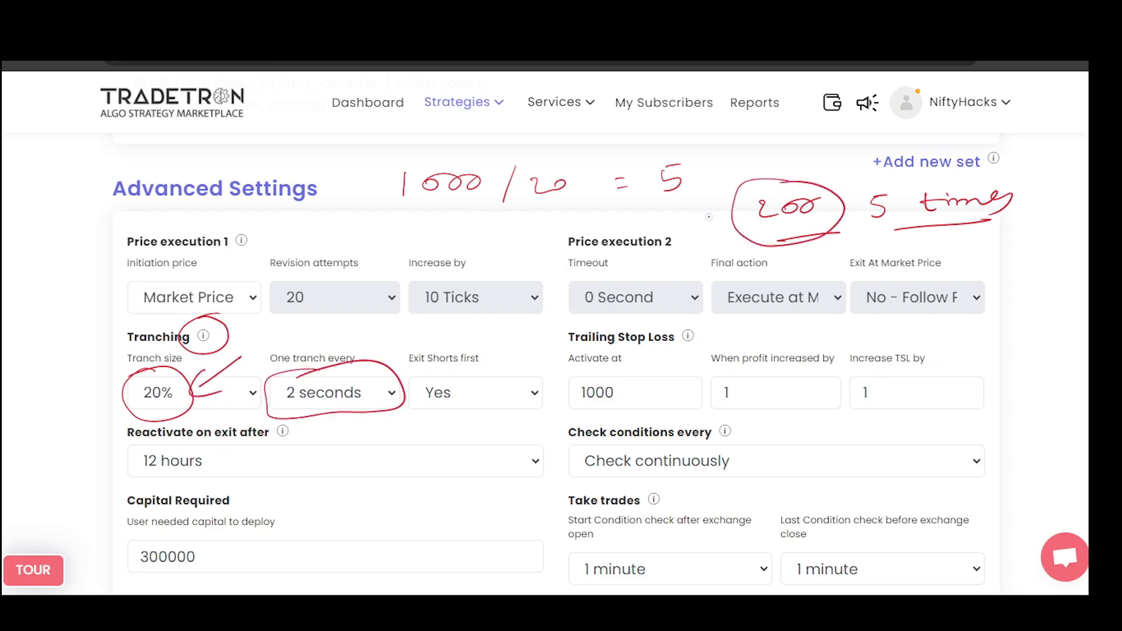
Step: Point arrows at the "200" and "1000" notes, box the "1000", and circle the 20% tranch size again
{"action": "left_click_drag", "start_coordinate": [679, 223], "coordinate": [731, 215]}
{"action": "left_click_drag", "start_coordinate": [716, 209], "coordinate": [714, 235]}
{"action": "mouse_move", "coordinate": [432, 160]}
{"action": "left_mouse_down"}
{"action": "mouse_move", "coordinate": [391, 204]}
{"action": "mouse_move", "coordinate": [488, 168]}
{"action": "left_mouse_up"}
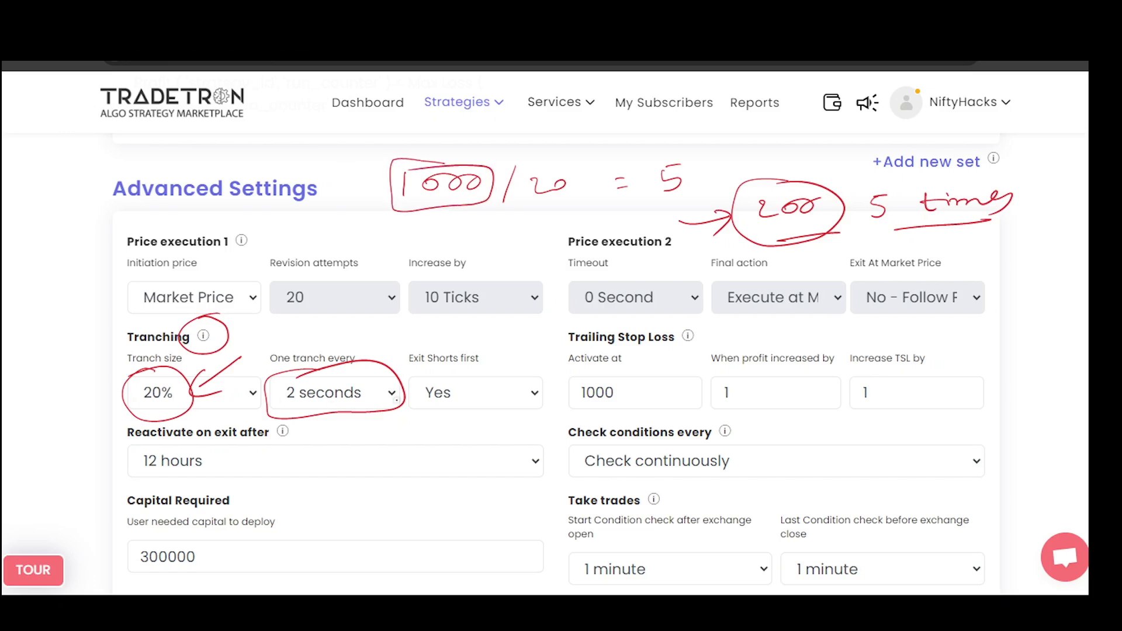
{"action": "left_click_drag", "start_coordinate": [732, 199], "coordinate": [741, 233]}
{"action": "mouse_move", "coordinate": [325, 214]}
{"action": "left_mouse_down"}
{"action": "mouse_move", "coordinate": [378, 188]}
{"action": "mouse_move", "coordinate": [361, 218]}
{"action": "left_mouse_up"}
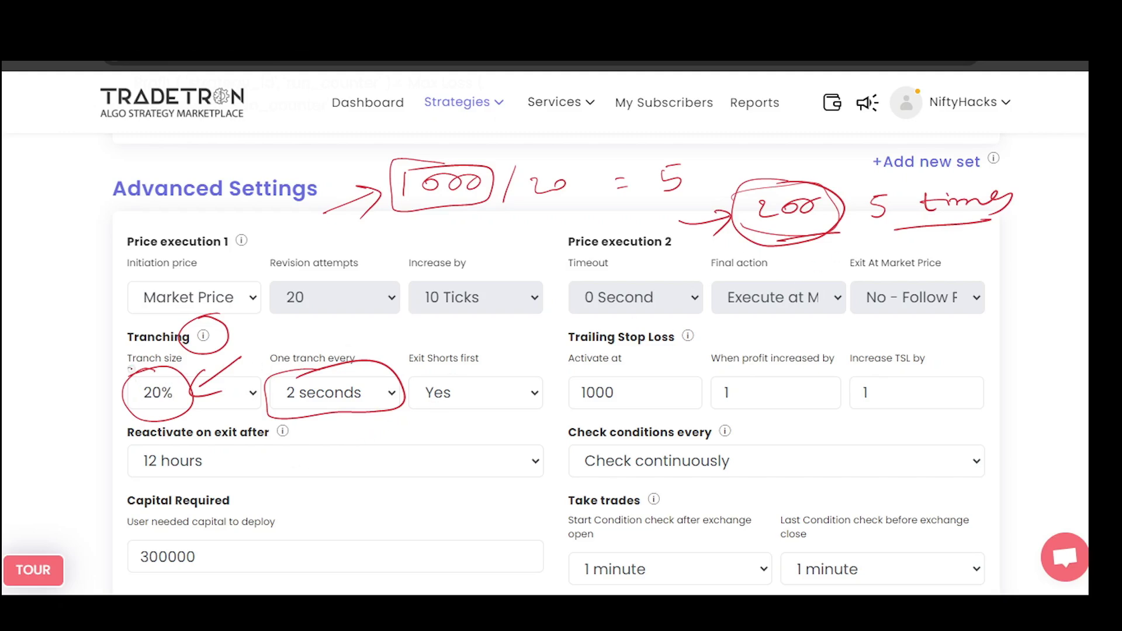
{"action": "left_click_drag", "start_coordinate": [130, 369], "coordinate": [194, 374]}
{"action": "mouse_move", "coordinate": [387, 170]}
{"action": "left_mouse_down"}
{"action": "mouse_move", "coordinate": [407, 162]}
{"action": "mouse_move", "coordinate": [480, 202]}
{"action": "mouse_move", "coordinate": [389, 176]}
{"action": "left_mouse_up"}
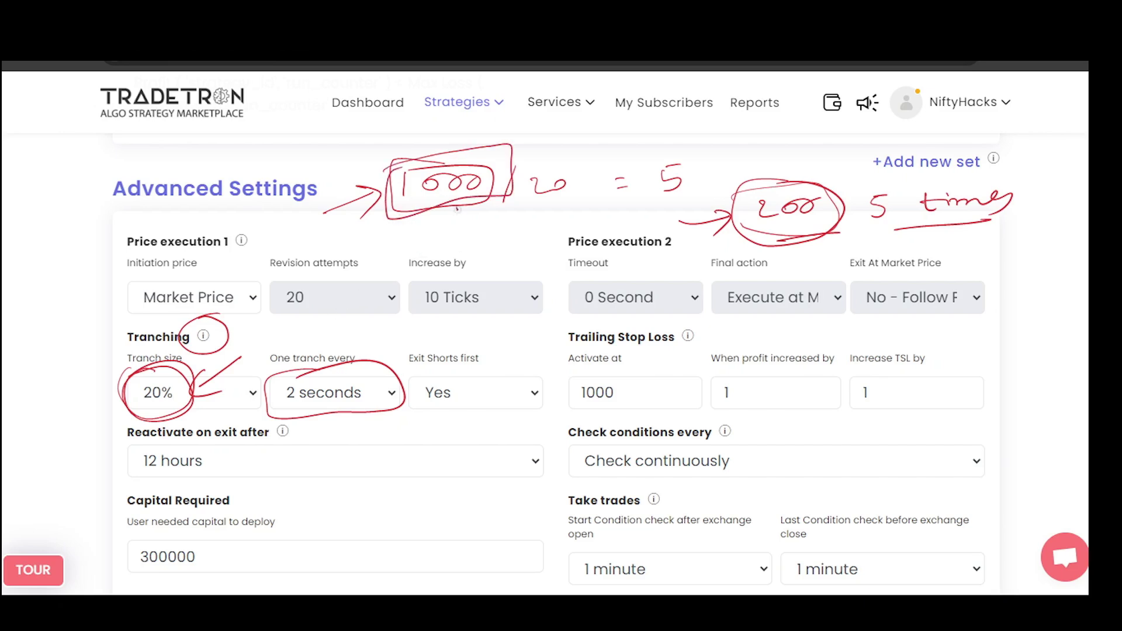
Step: Point an arrow from "1000" to an underlined 5 note, circle the 2 seconds interval again, and clear the annotations
{"action": "mouse_move", "coordinate": [459, 208]}
{"action": "left_mouse_down"}
{"action": "mouse_move", "coordinate": [491, 241]}
{"action": "mouse_move", "coordinate": [486, 257]}
{"action": "left_mouse_up"}
{"action": "left_click_drag", "start_coordinate": [502, 239], "coordinate": [533, 224]}
{"action": "left_click_drag", "start_coordinate": [498, 266], "coordinate": [538, 250]}
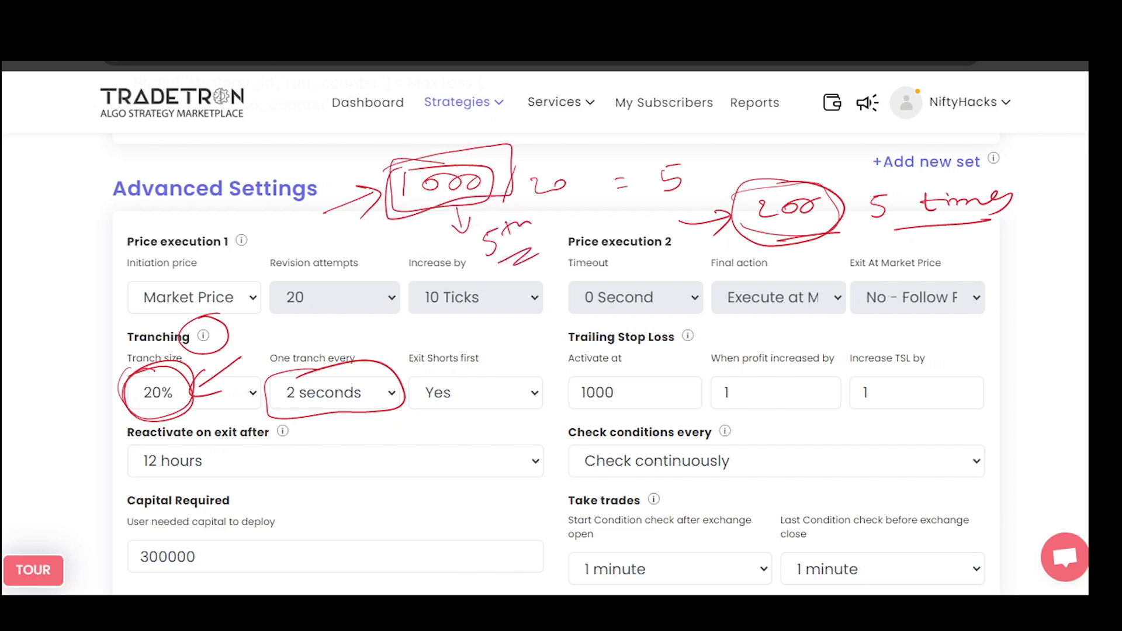
{"action": "left_click_drag", "start_coordinate": [329, 377], "coordinate": [330, 372]}
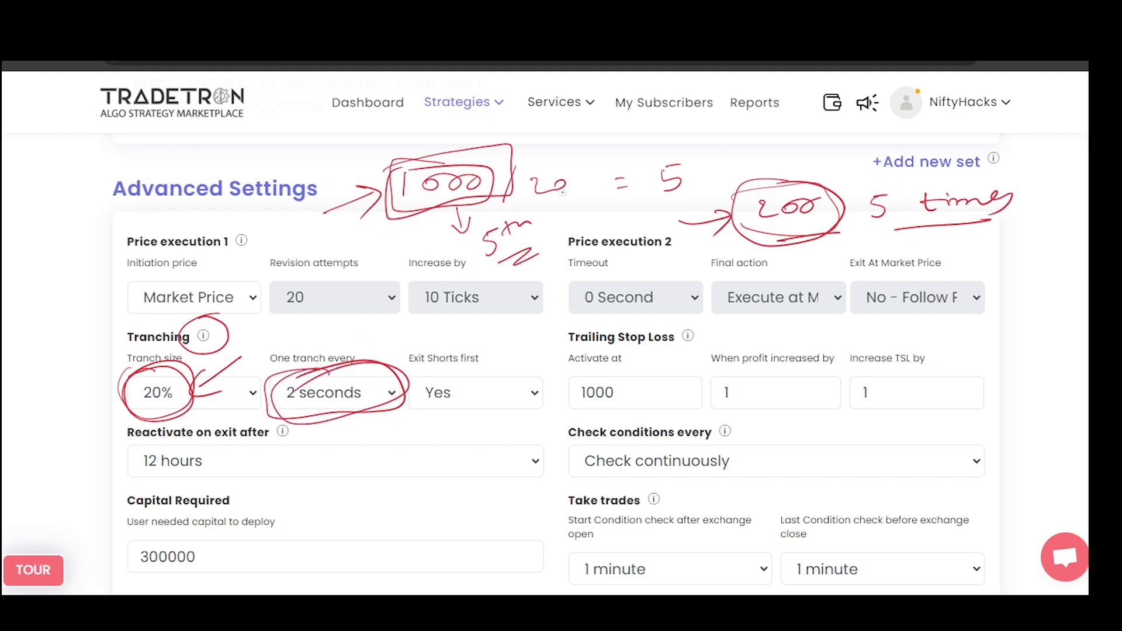
{"action": "key", "text": "Escape"}
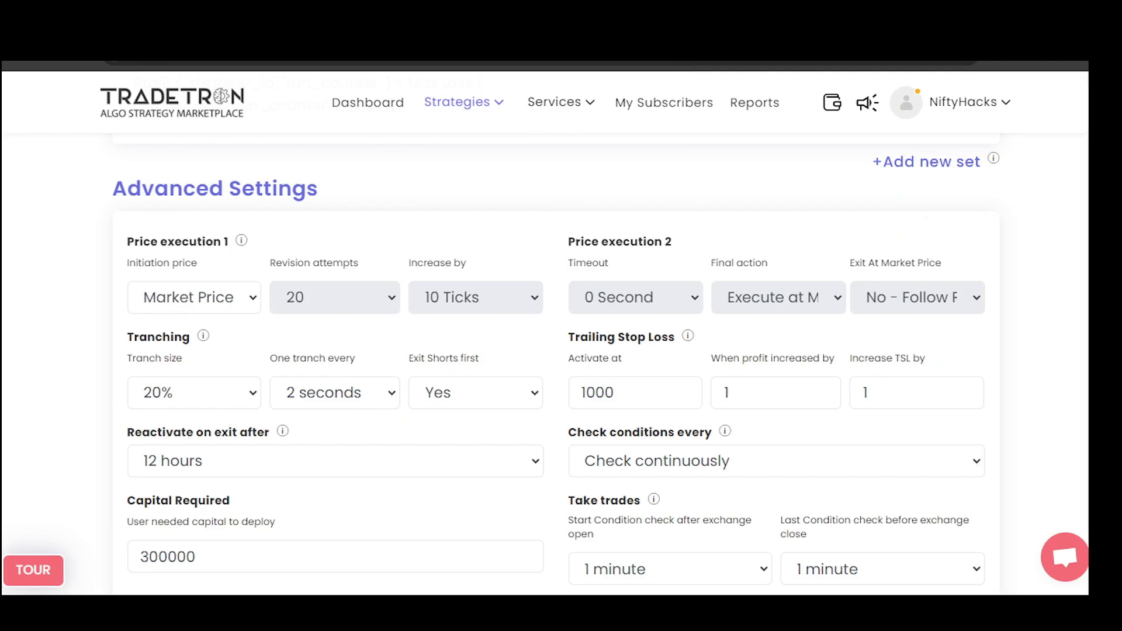
Step: Review the options for the tranch interval and tranch size, keeping 2 seconds and 20%
{"action": "left_click", "coordinate": [335, 393]}
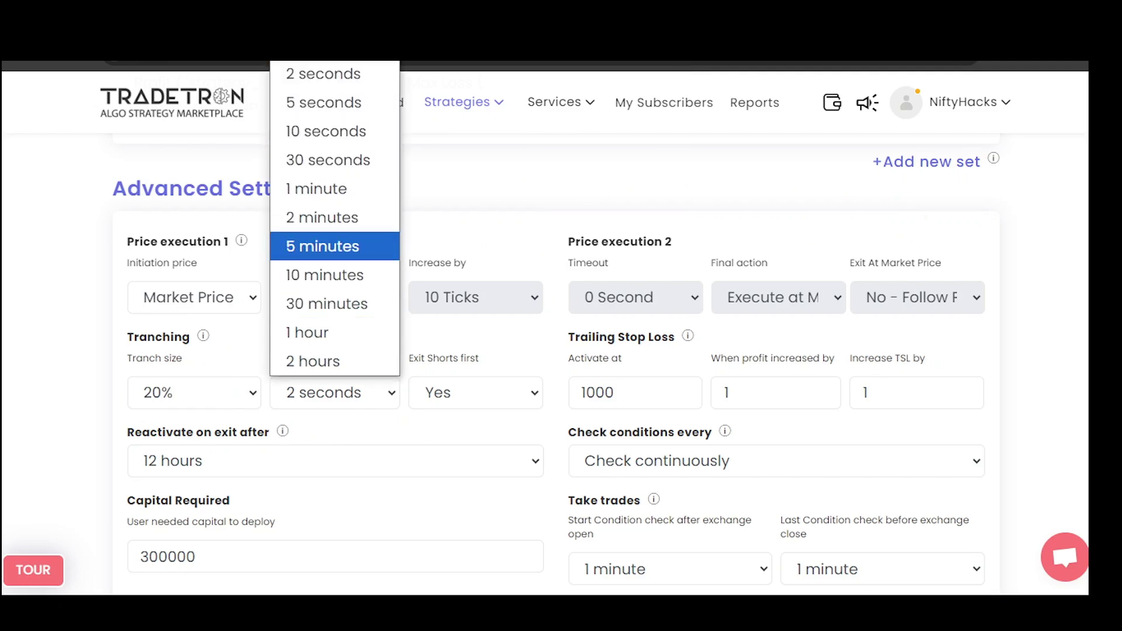
{"action": "key", "text": "Escape"}
{"action": "left_click", "coordinate": [194, 393]}
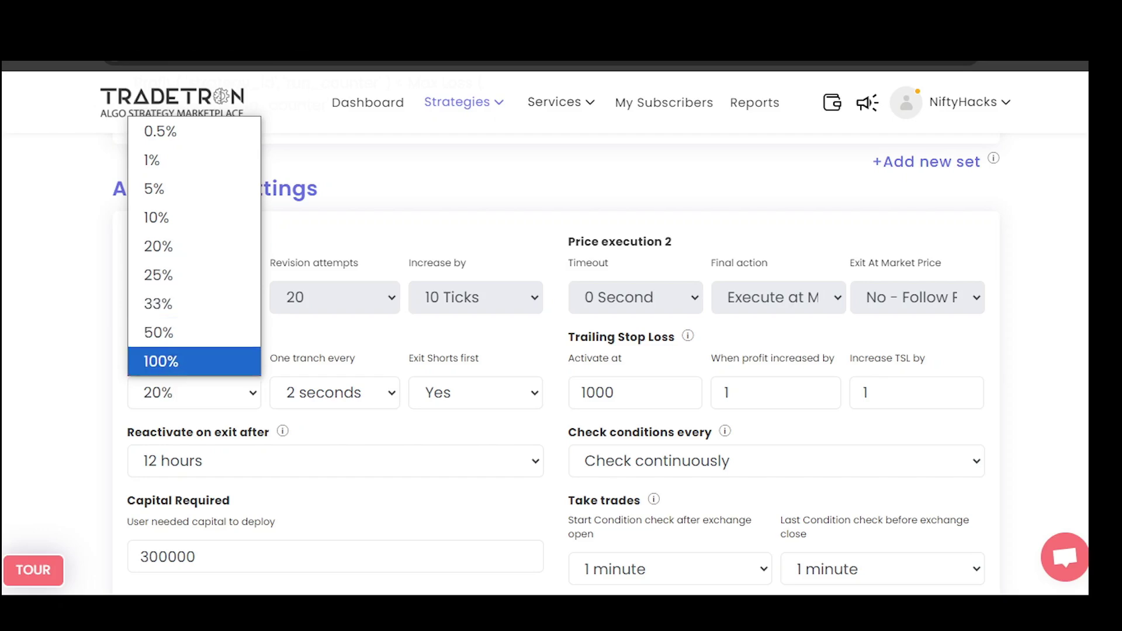
{"action": "left_click", "coordinate": [194, 246]}
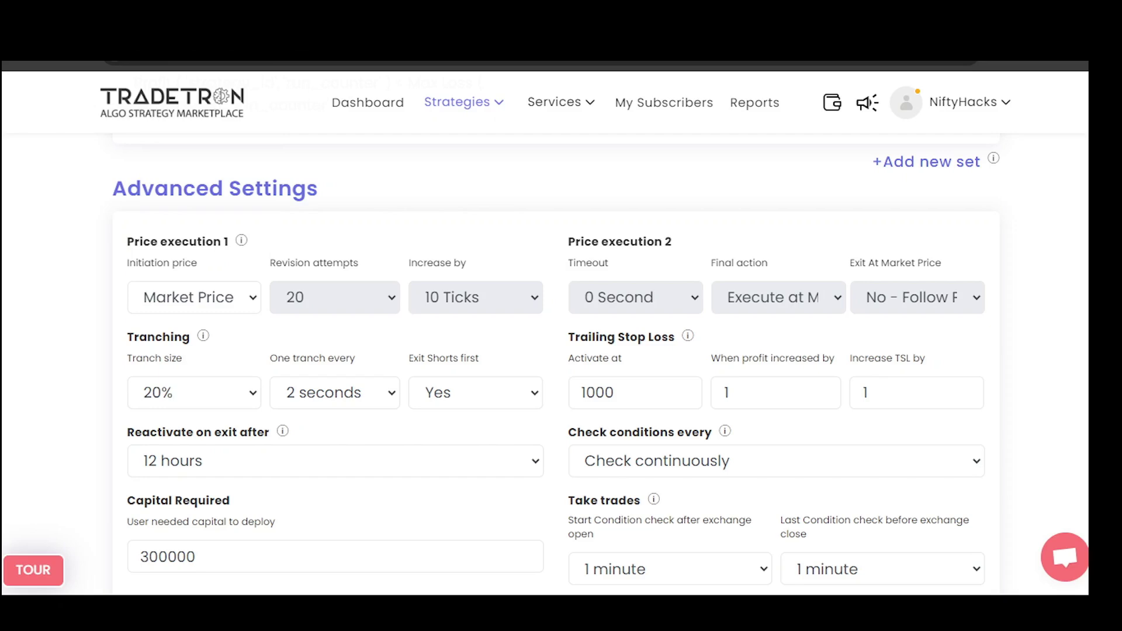
{"action": "mouse_move", "coordinate": [203, 336]}
Step: Circle the trailing stop loss activation value of 1000, and note an underlined "1000" and a circled "1x" nearby
{"action": "scroll", "coordinate": [549, 362], "scroll_direction": "down", "scroll_amount": 1}
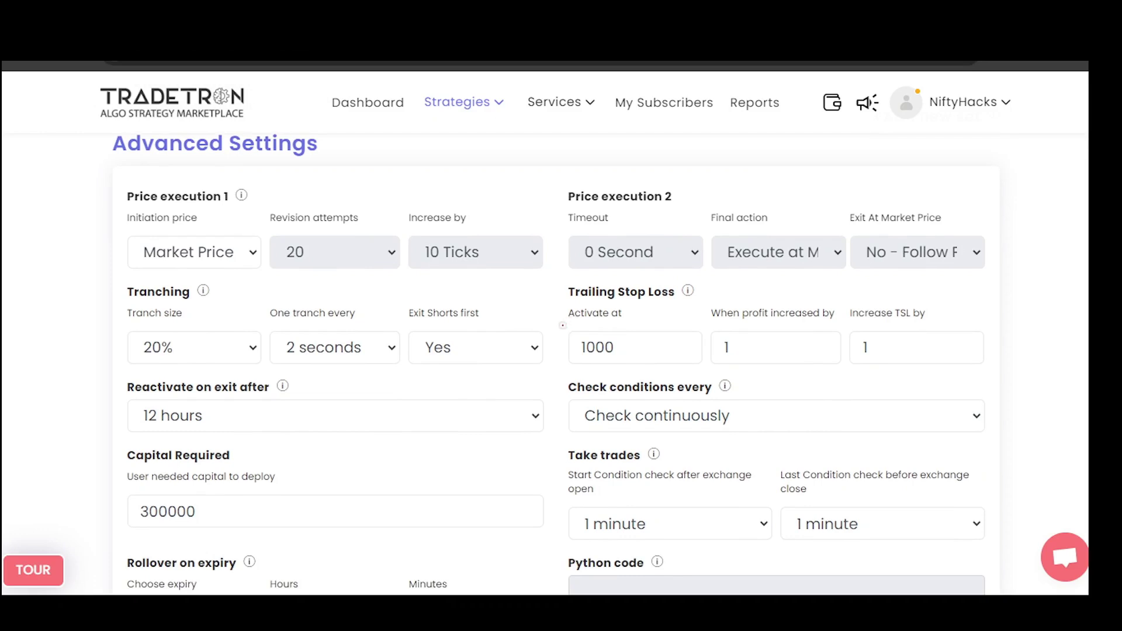
{"action": "mouse_move", "coordinate": [609, 320]}
{"action": "left_mouse_down"}
{"action": "mouse_move", "coordinate": [571, 364]}
{"action": "mouse_move", "coordinate": [602, 323]}
{"action": "left_mouse_up"}
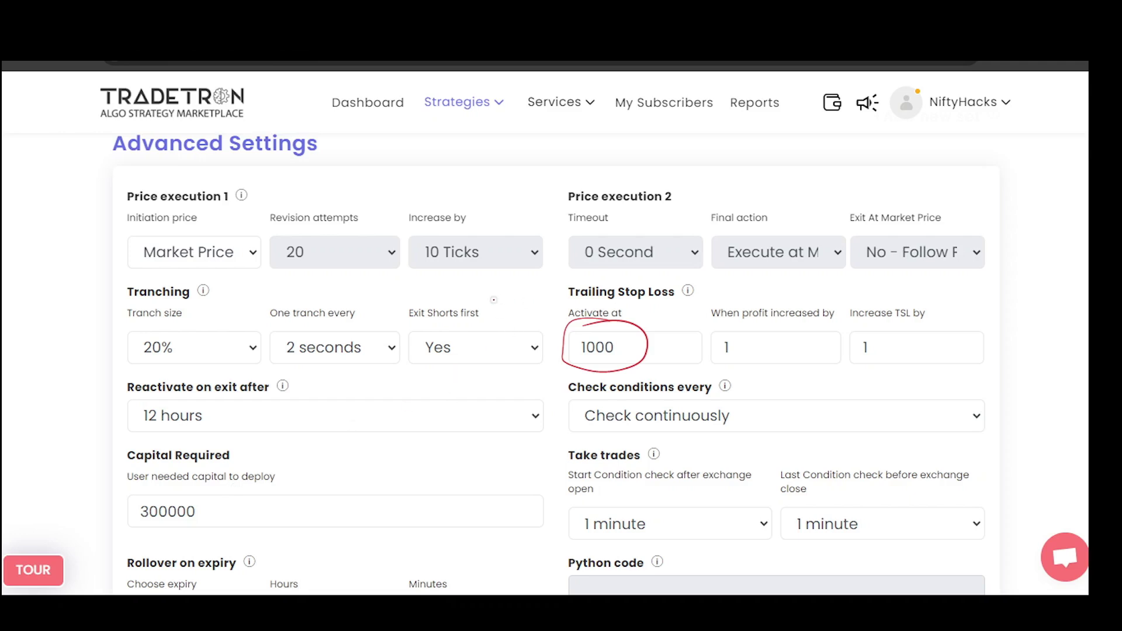
{"action": "mouse_move", "coordinate": [494, 286]}
{"action": "left_mouse_down"}
{"action": "mouse_move", "coordinate": [494, 304]}
{"action": "mouse_move", "coordinate": [512, 290]}
{"action": "left_mouse_up"}
{"action": "left_click_drag", "start_coordinate": [520, 287], "coordinate": [523, 293]}
{"action": "left_click_drag", "start_coordinate": [495, 320], "coordinate": [548, 321]}
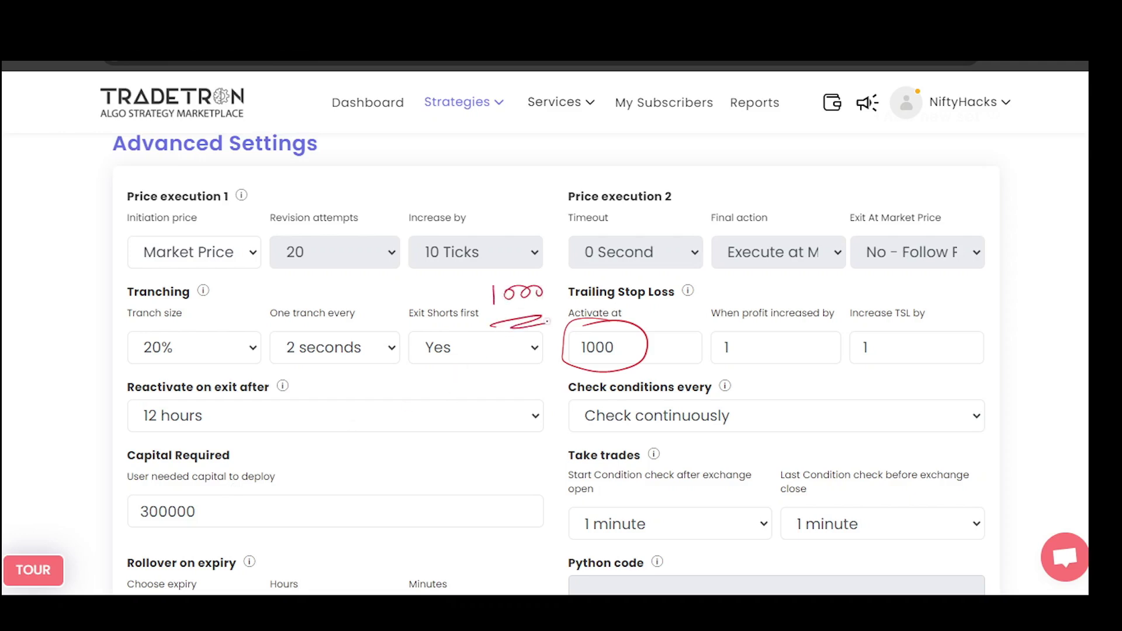
{"action": "left_click_drag", "start_coordinate": [509, 176], "coordinate": [504, 188]}
{"action": "left_click_drag", "start_coordinate": [508, 153], "coordinate": [470, 161]}
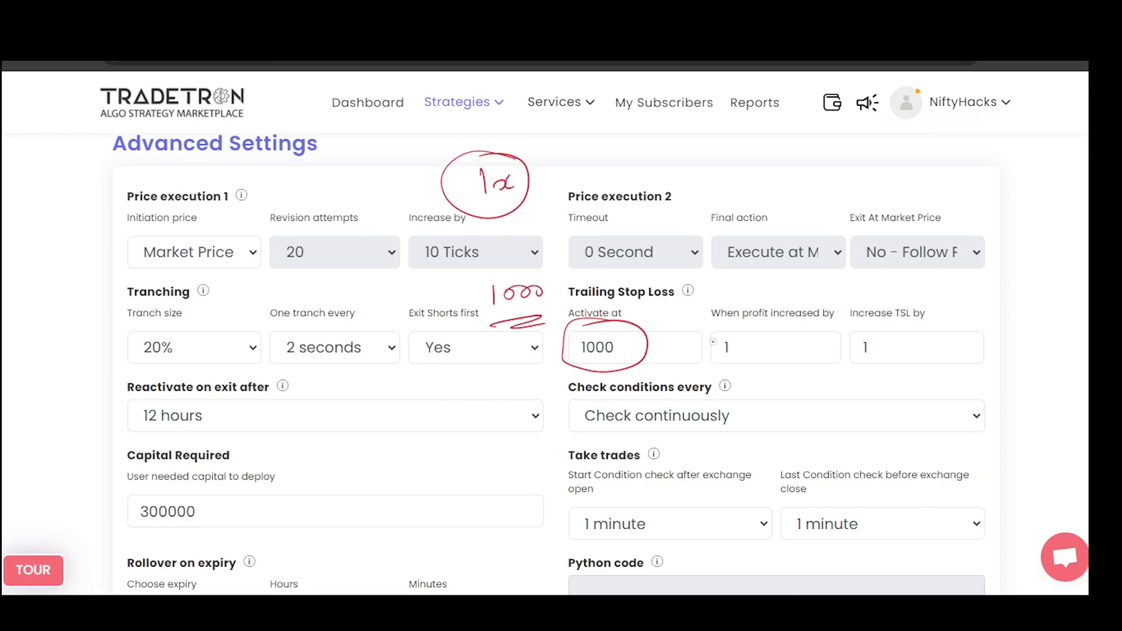
Step: Circle the profit increase and TSL increase values of 1, and point an arrow at a circled "0" note
{"action": "left_click_drag", "start_coordinate": [746, 331], "coordinate": [750, 333]}
{"action": "mouse_move", "coordinate": [753, 146]}
{"action": "left_mouse_down"}
{"action": "mouse_move", "coordinate": [786, 202]}
{"action": "mouse_move", "coordinate": [737, 138]}
{"action": "left_mouse_up"}
{"action": "left_click_drag", "start_coordinate": [672, 163], "coordinate": [719, 157]}
{"action": "left_click_drag", "start_coordinate": [708, 151], "coordinate": [697, 186]}
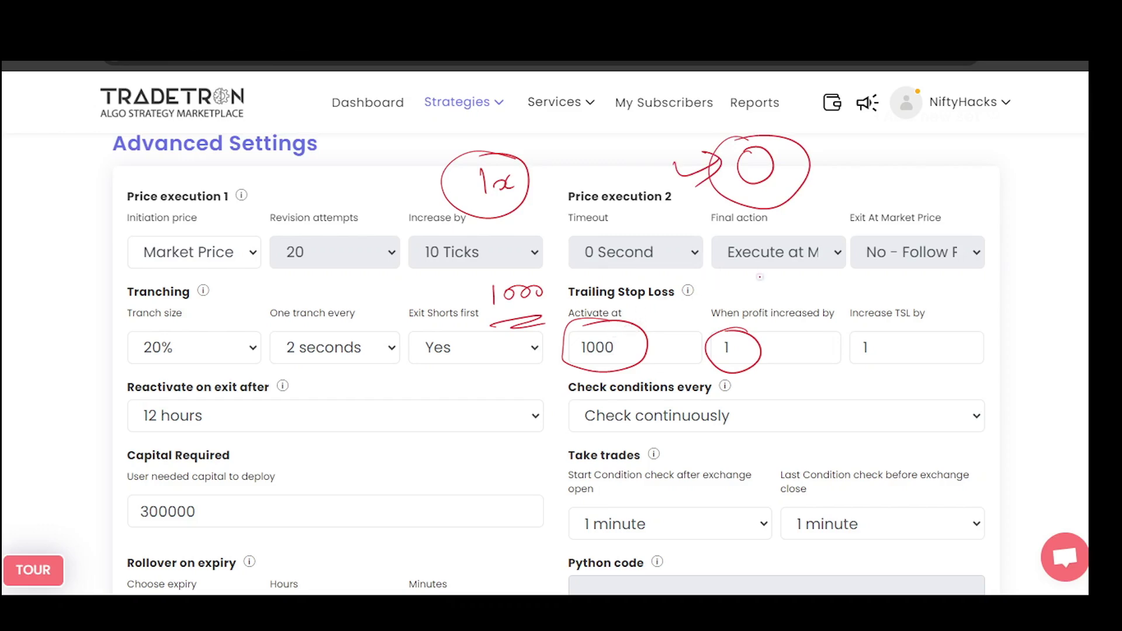
{"action": "mouse_move", "coordinate": [707, 330]}
{"action": "left_mouse_down"}
{"action": "mouse_move", "coordinate": [727, 377]}
{"action": "mouse_move", "coordinate": [727, 326]}
{"action": "mouse_move", "coordinate": [752, 342]}
{"action": "left_mouse_up"}
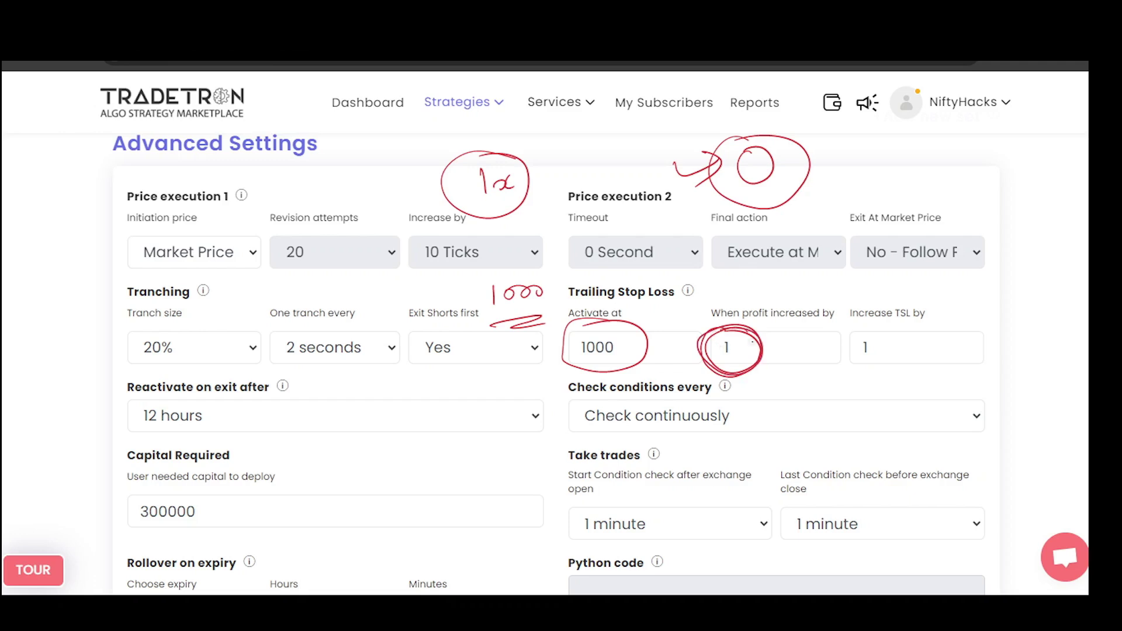
{"action": "mouse_move", "coordinate": [844, 347]}
{"action": "left_mouse_down"}
{"action": "mouse_move", "coordinate": [894, 336]}
{"action": "mouse_move", "coordinate": [842, 321]}
{"action": "left_mouse_up"}
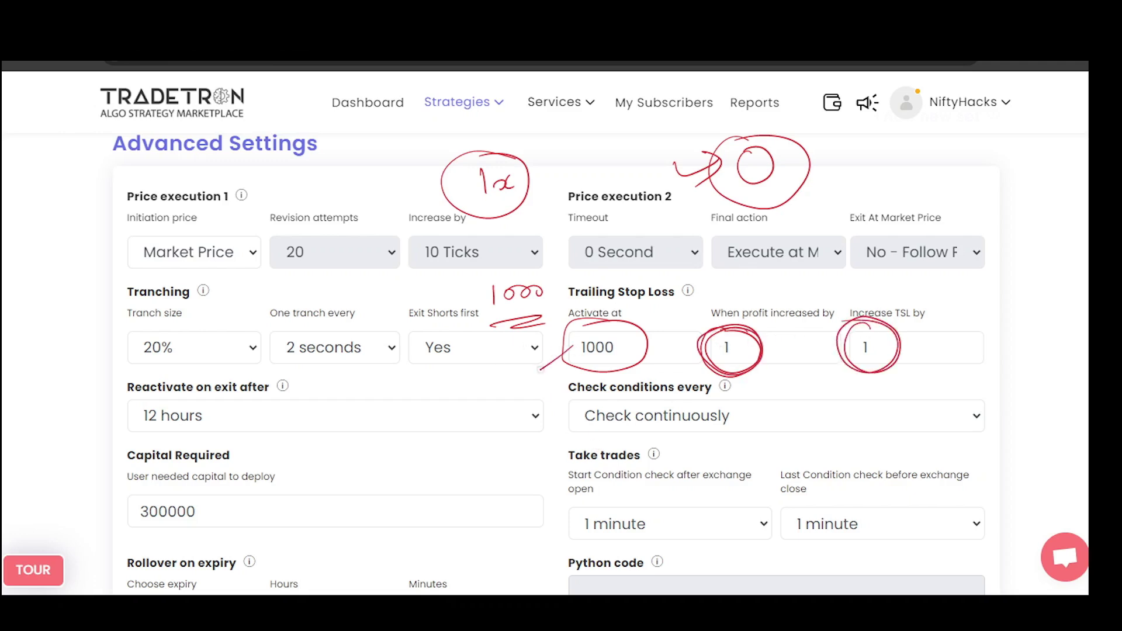
Step: Write a trailing example with the note "1100" above a circled "100" labelled "TSL"
{"action": "left_click_drag", "start_coordinate": [439, 386], "coordinate": [438, 403]}
{"action": "left_click_drag", "start_coordinate": [471, 389], "coordinate": [462, 390]}
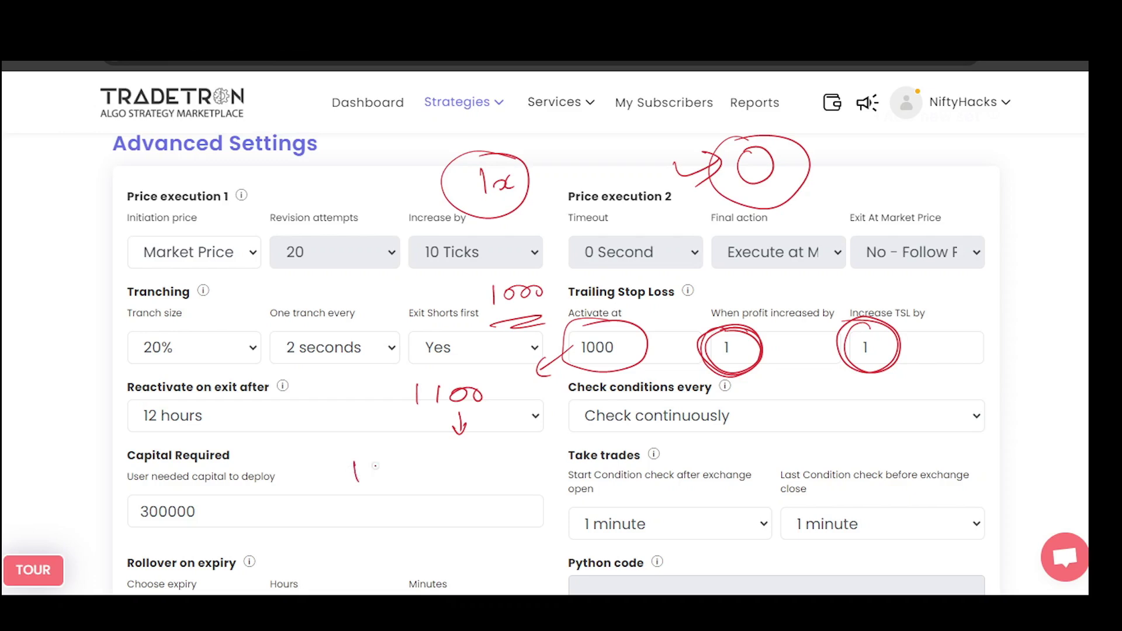
{"action": "left_click_drag", "start_coordinate": [347, 461], "coordinate": [369, 458]}
{"action": "left_click_drag", "start_coordinate": [378, 458], "coordinate": [364, 480]}
{"action": "left_click_drag", "start_coordinate": [385, 457], "coordinate": [402, 475]}
{"action": "mouse_move", "coordinate": [471, 457]}
{"action": "left_mouse_down"}
{"action": "mouse_move", "coordinate": [495, 447]}
{"action": "mouse_move", "coordinate": [461, 443]}
{"action": "left_mouse_up"}
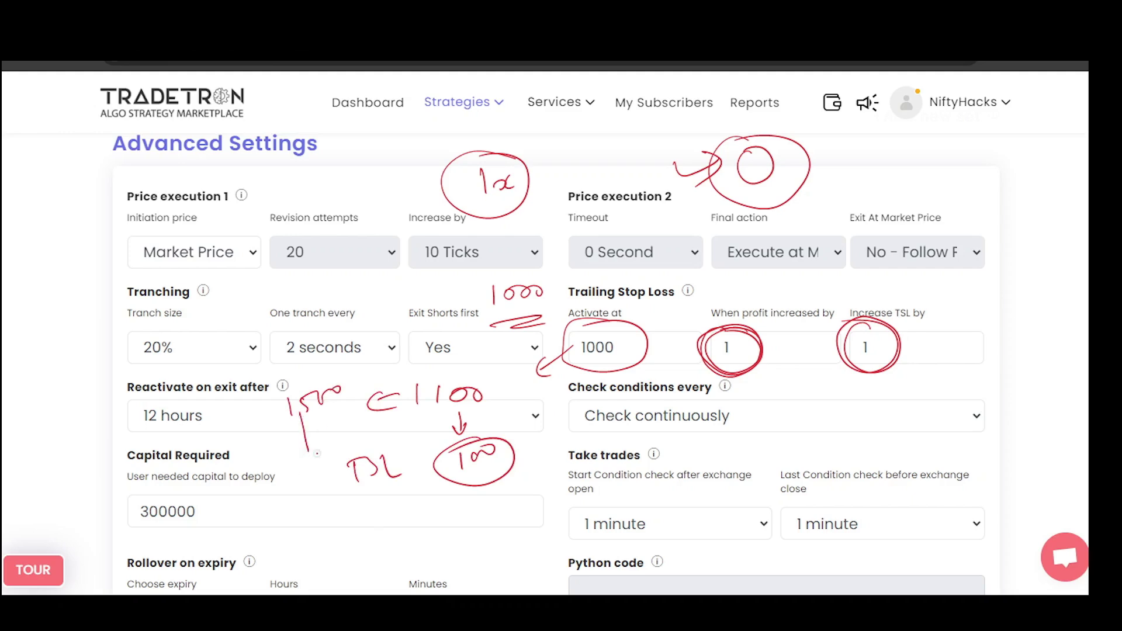
Step: Circle the "500" note below "1500", point further arrows at it, and clear the annotations
{"action": "mouse_move", "coordinate": [298, 498]}
{"action": "left_mouse_down"}
{"action": "mouse_move", "coordinate": [326, 475]}
{"action": "mouse_move", "coordinate": [282, 504]}
{"action": "left_mouse_up"}
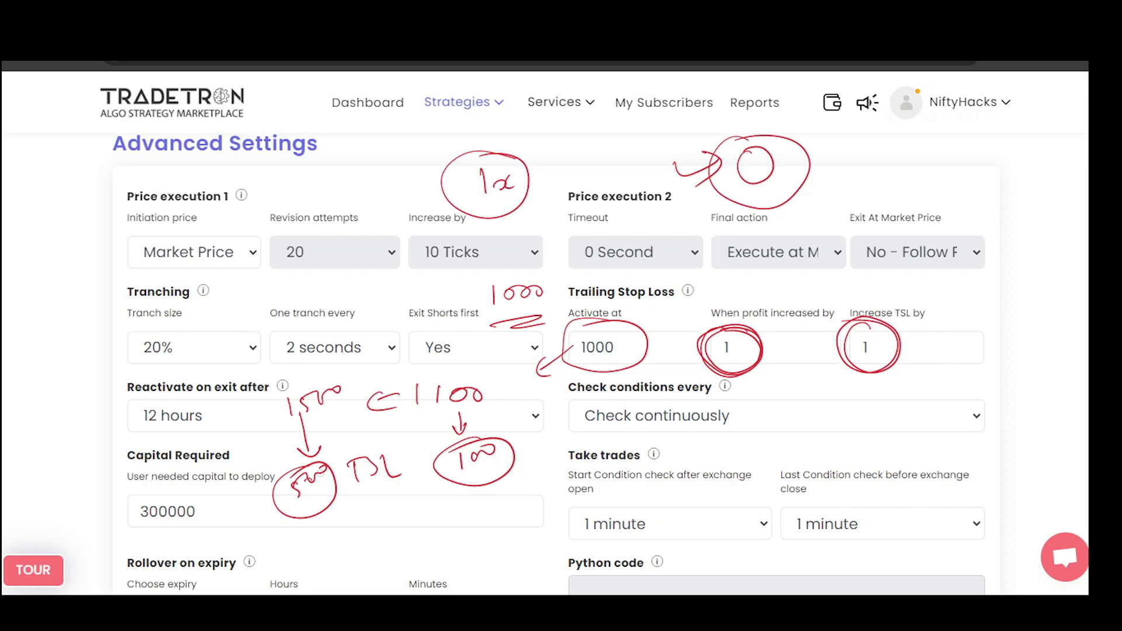
{"action": "left_click_drag", "start_coordinate": [270, 403], "coordinate": [270, 460]}
{"action": "left_click_drag", "start_coordinate": [241, 550], "coordinate": [308, 523]}
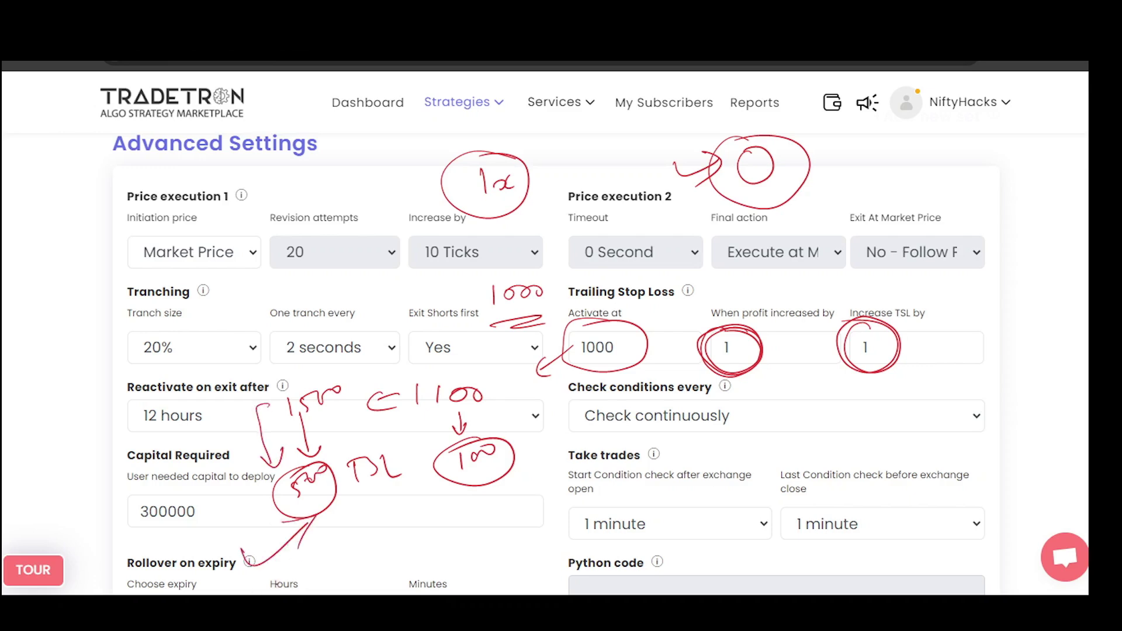
{"action": "key", "text": "e"}
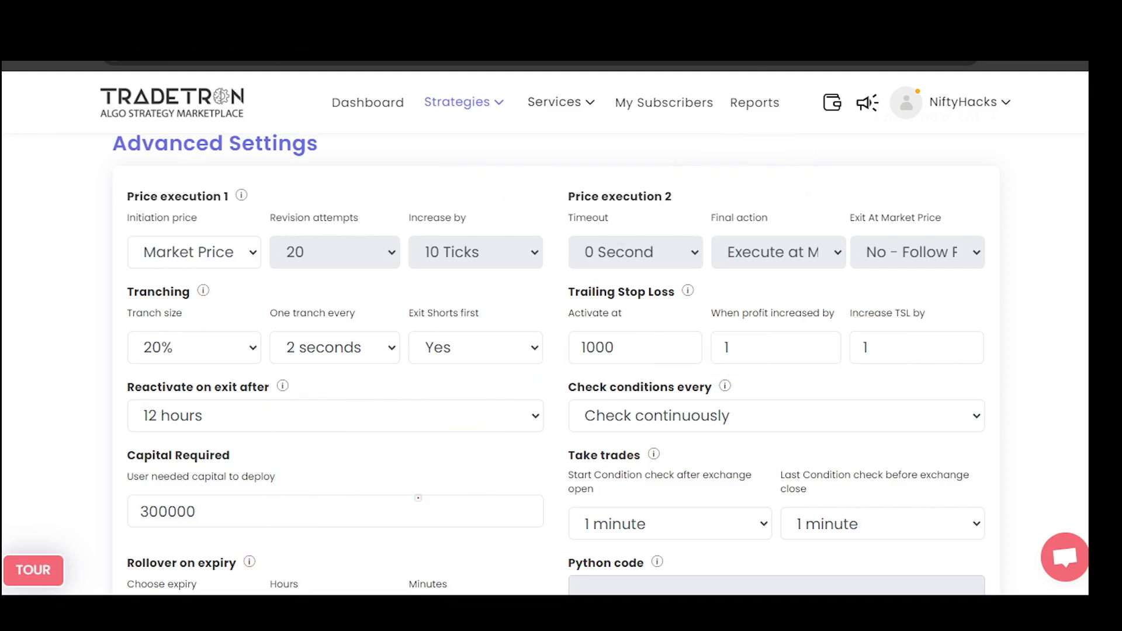
Step: Circle the required capital of 300000, write a circled "3L" note above it, and clear the annotations
{"action": "left_click_drag", "start_coordinate": [181, 485], "coordinate": [106, 520]}
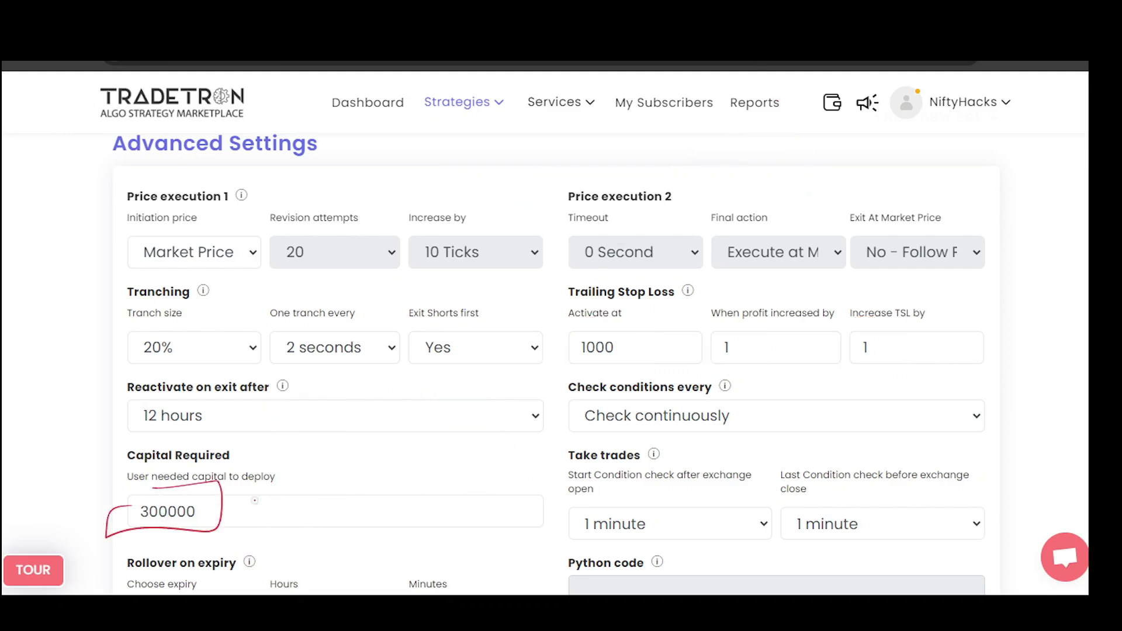
{"action": "left_click_drag", "start_coordinate": [344, 453], "coordinate": [366, 452]}
{"action": "mouse_move", "coordinate": [328, 416]}
{"action": "left_mouse_down"}
{"action": "mouse_move", "coordinate": [369, 450]}
{"action": "mouse_move", "coordinate": [295, 421]}
{"action": "left_mouse_up"}
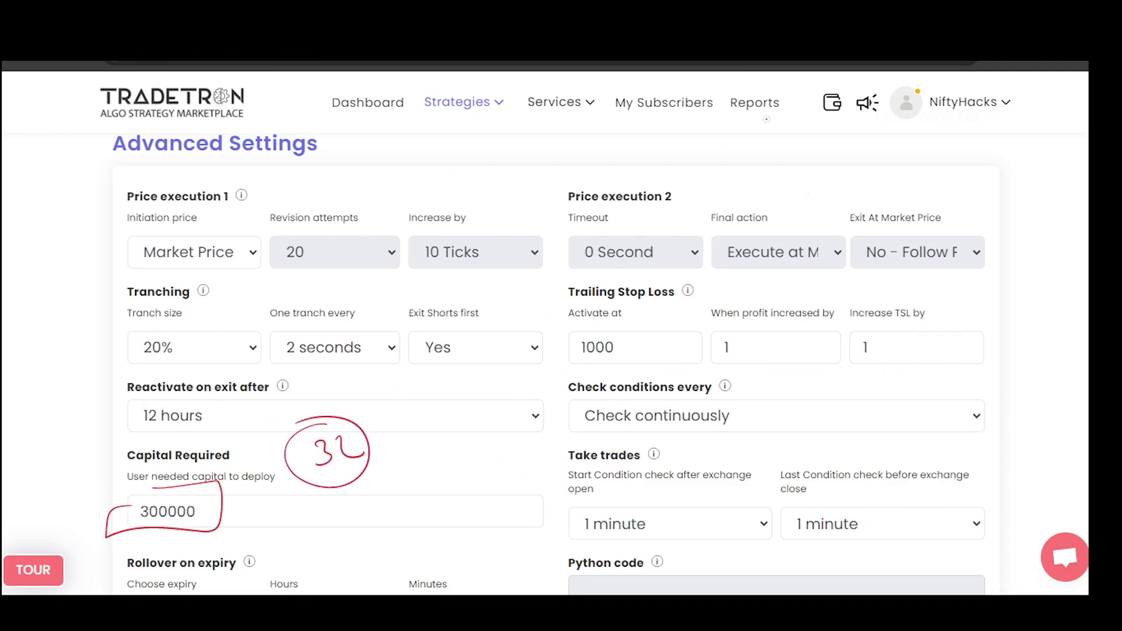
{"action": "key", "text": "e"}
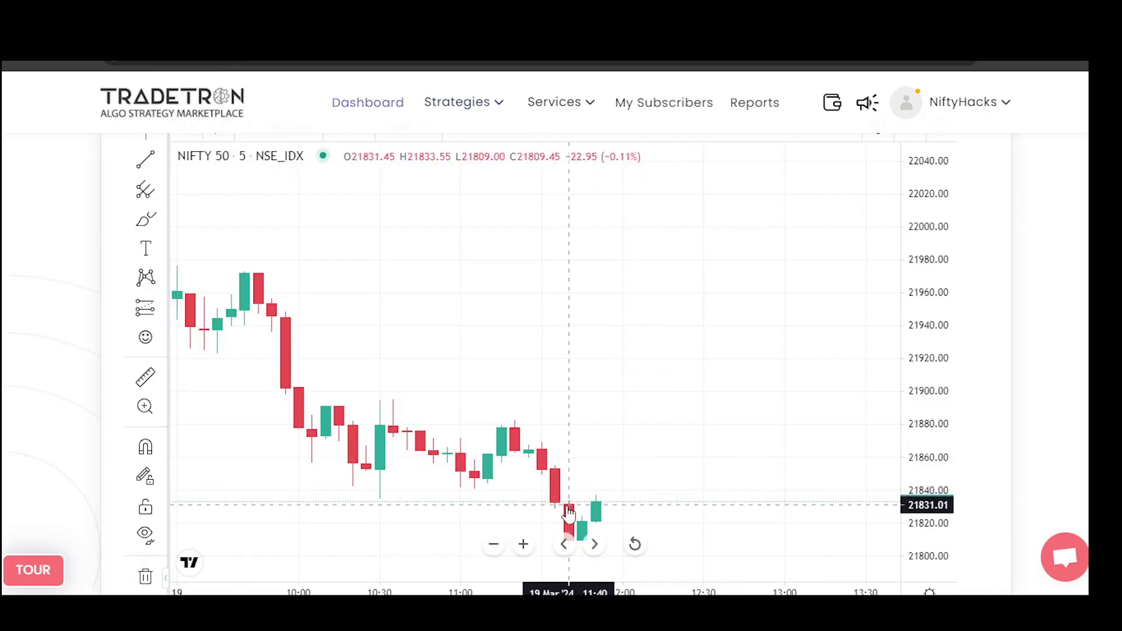
Step: Draw a horizontal line at 21831.45, the open of the 11:40 candle on the NIFTY 50 chart, with magnet snapping on
{"action": "left_click", "coordinate": [162, 159]}
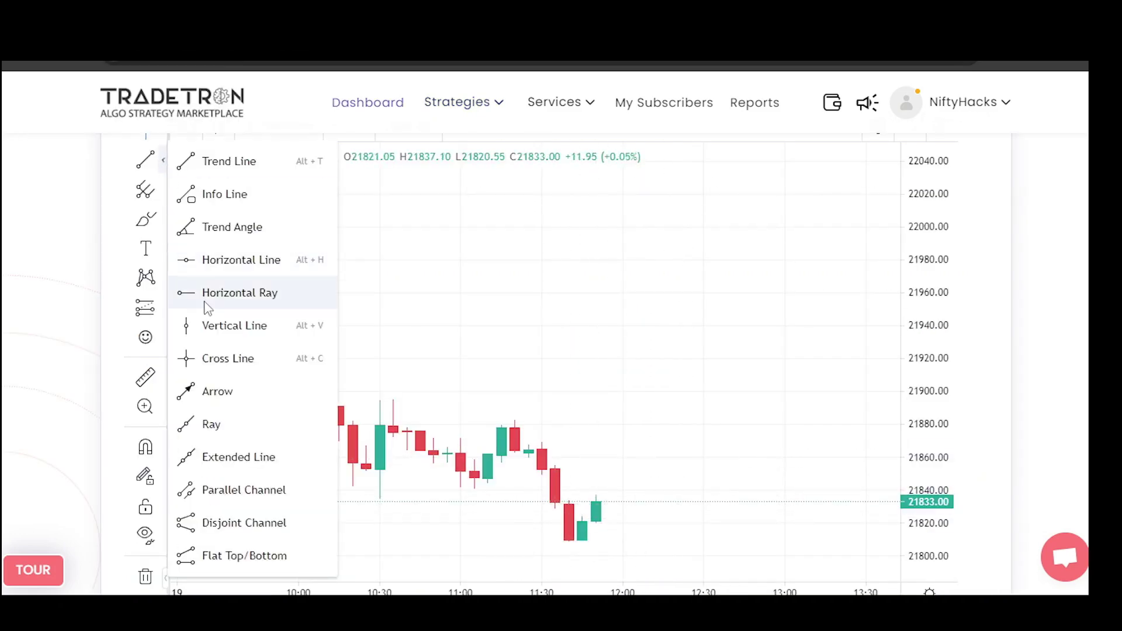
{"action": "left_click", "coordinate": [211, 293]}
{"action": "left_click", "coordinate": [146, 448]}
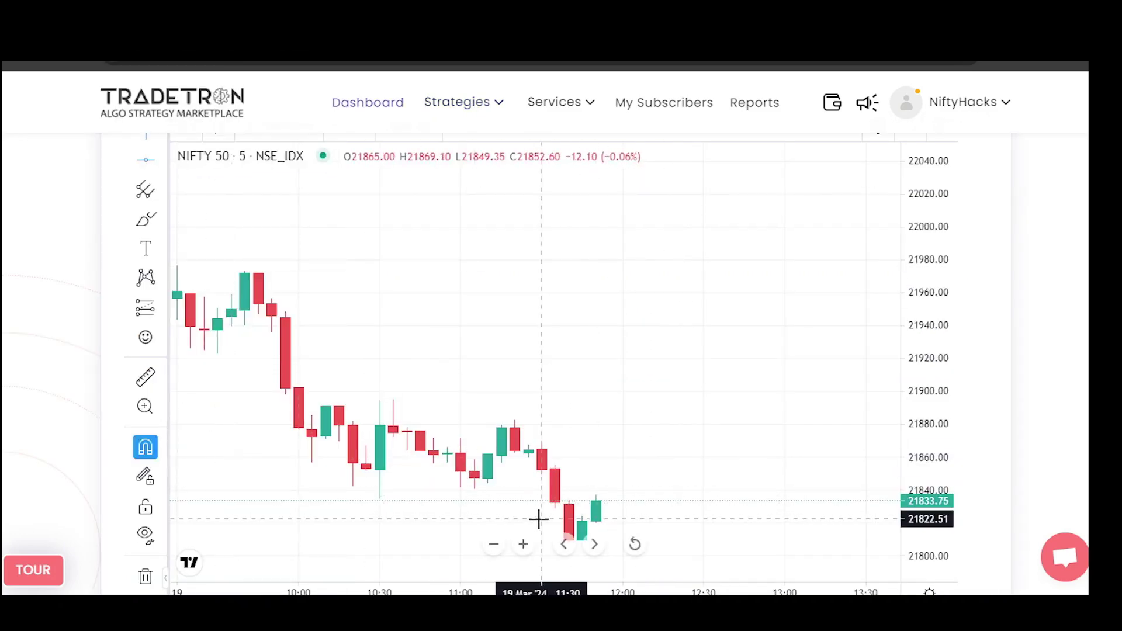
{"action": "left_click", "coordinate": [571, 518]}
{"action": "scroll", "coordinate": [719, 424], "scroll_direction": "up", "scroll_amount": 2}
{"action": "mouse_move", "coordinate": [719, 424]}
{"action": "left_mouse_down"}
{"action": "mouse_move", "coordinate": [766, 168]}
{"action": "mouse_move", "coordinate": [763, 453]}
{"action": "mouse_move", "coordinate": [715, 407]}
{"action": "left_mouse_up"}
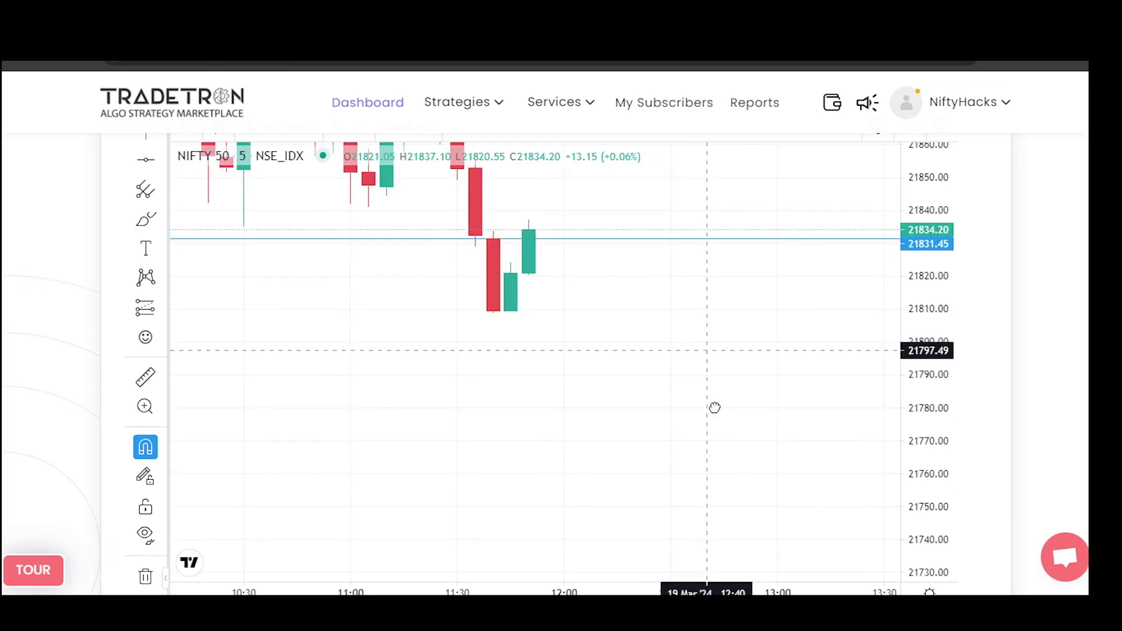
Step: Switch the NIFTY 50 chart to the 1-minute timeframe to view the candles around the marked level
{"action": "left_click", "coordinate": [187, 138]}
{"action": "left_click", "coordinate": [201, 186]}
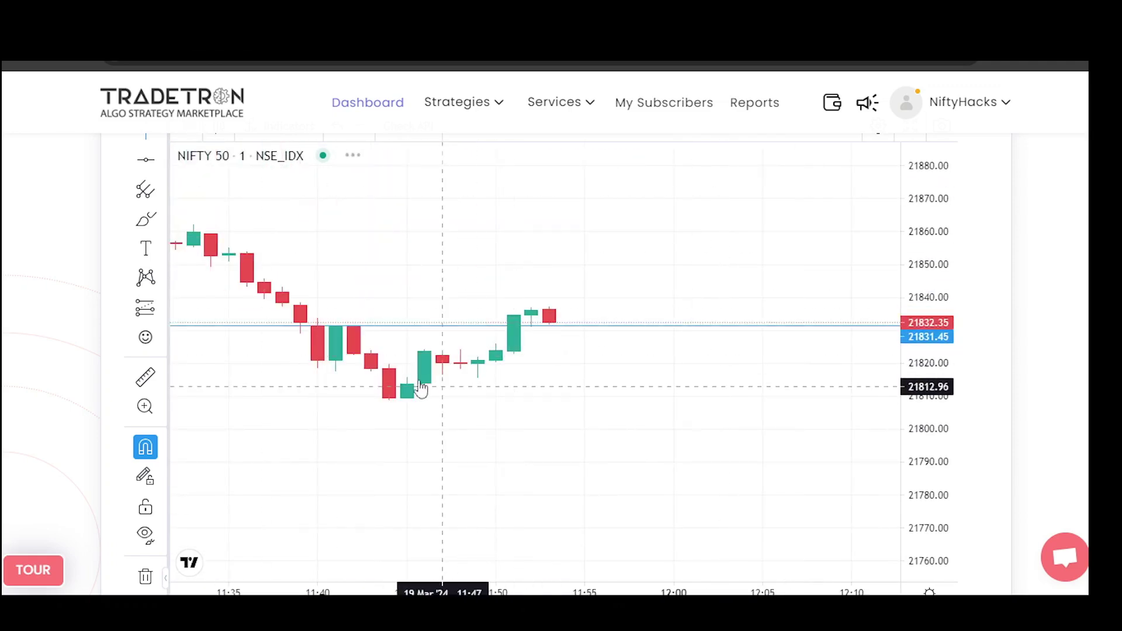
{"action": "left_click", "coordinate": [182, 140]}
{"action": "left_click", "coordinate": [388, 298]}
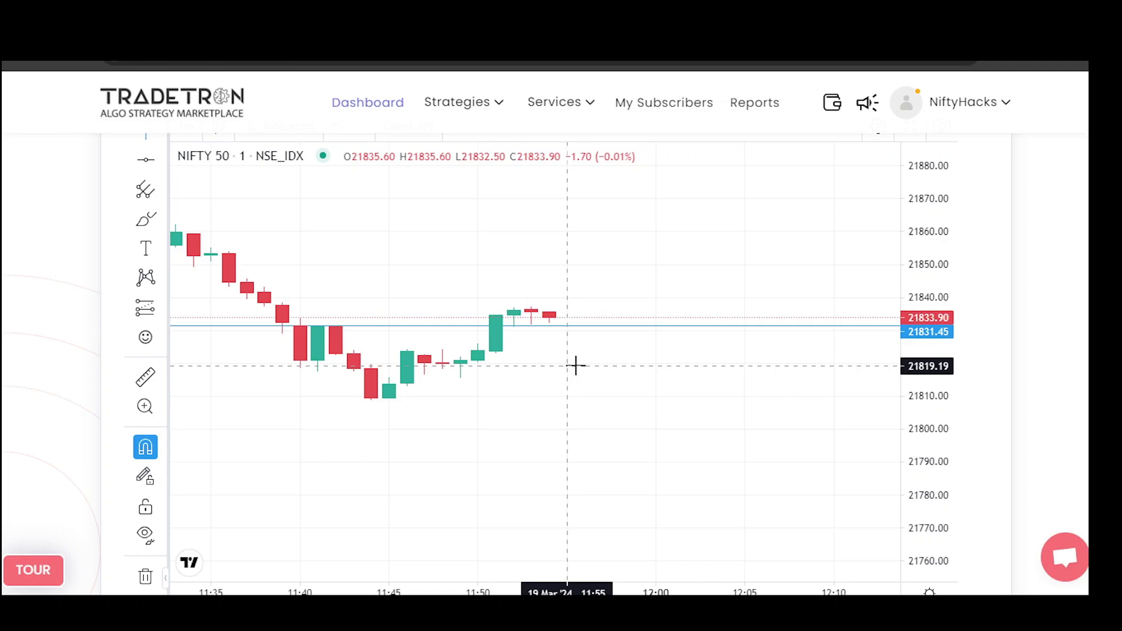
Step: Point out the required capital in Advanced Settings and review the options for reactivating after exit, keeping 12 hours
{"action": "scroll", "coordinate": [560, 362], "scroll_direction": "down", "scroll_amount": 10}
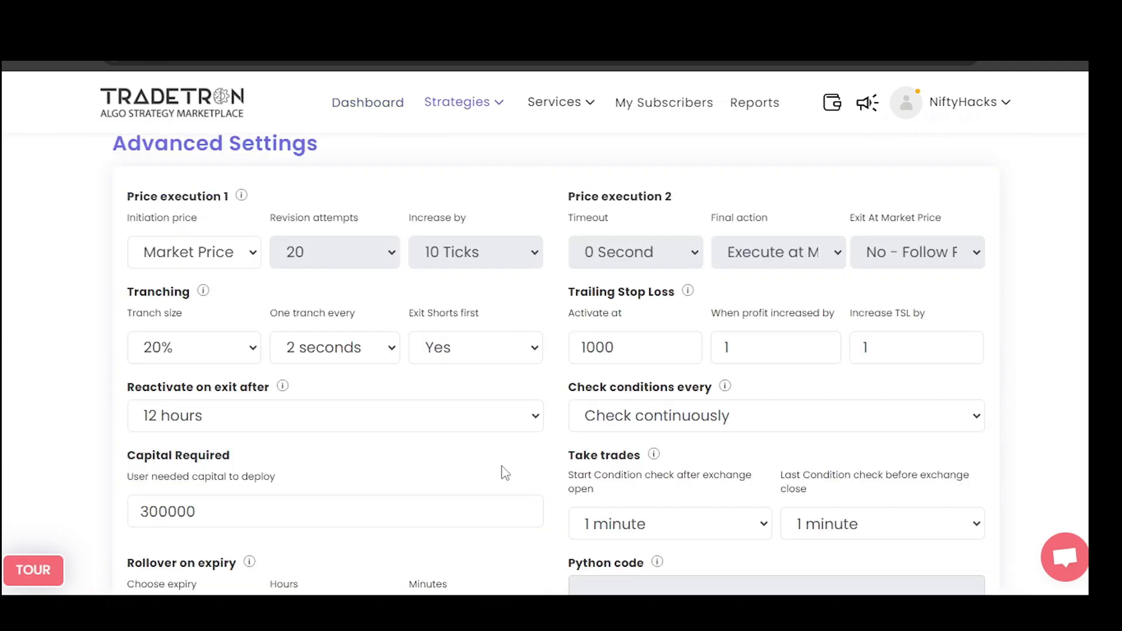
{"action": "left_click_drag", "start_coordinate": [198, 512], "coordinate": [140, 513]}
{"action": "left_click", "coordinate": [436, 427]}
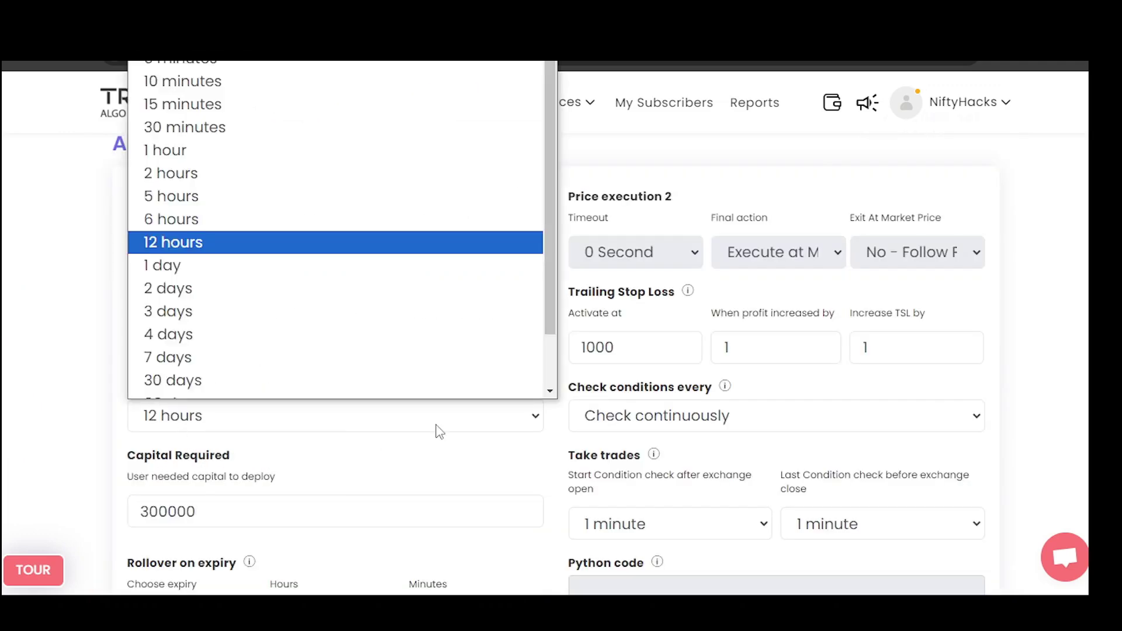
{"action": "left_click", "coordinate": [291, 413]}
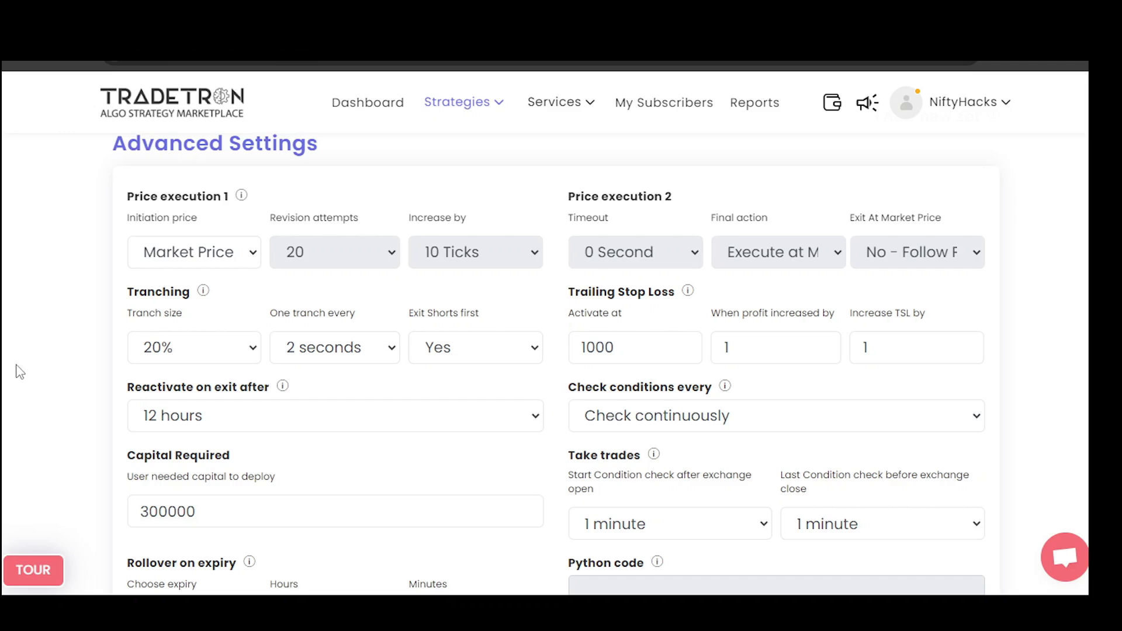
{"action": "left_click_drag", "start_coordinate": [196, 511], "coordinate": [92, 495]}
{"action": "left_click", "coordinate": [90, 492]}
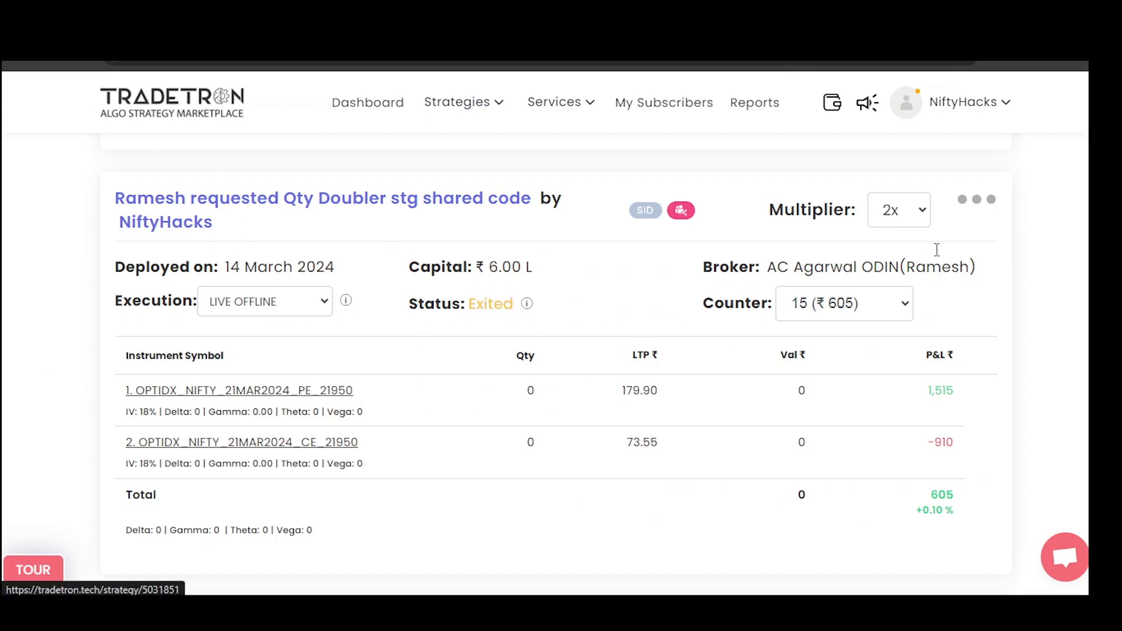
Step: Set the NIFTY 50 chart to the 5-minute timeframe and move the horizontal line to 21821.05, the close of the 11:45 candle
{"action": "left_click", "coordinate": [974, 200]}
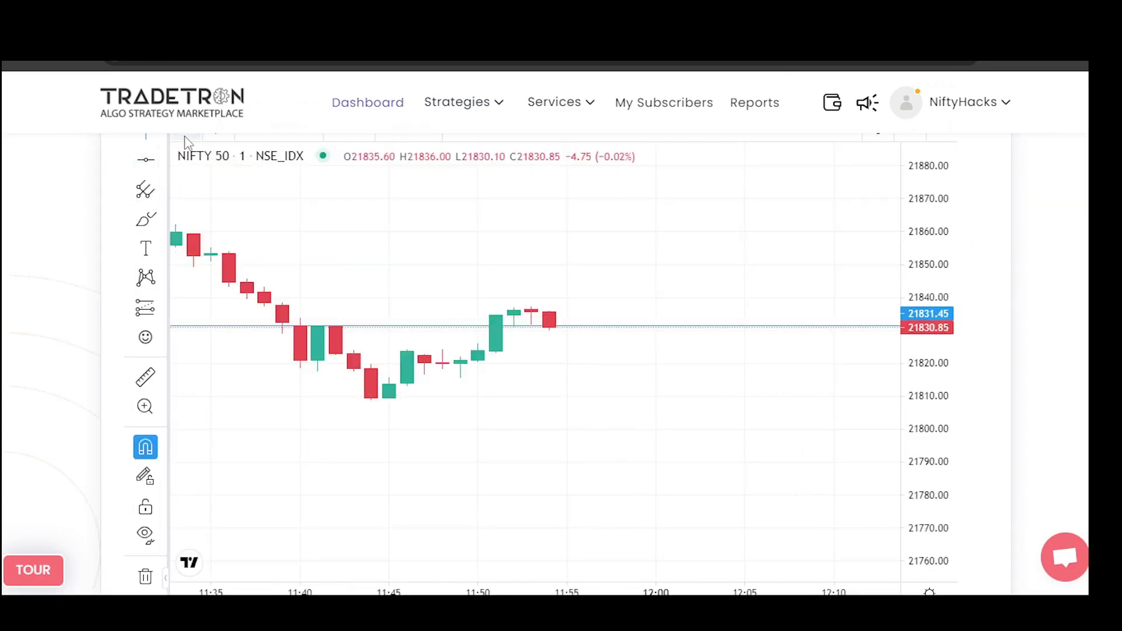
{"action": "left_click", "coordinate": [186, 139]}
{"action": "left_click", "coordinate": [204, 265]}
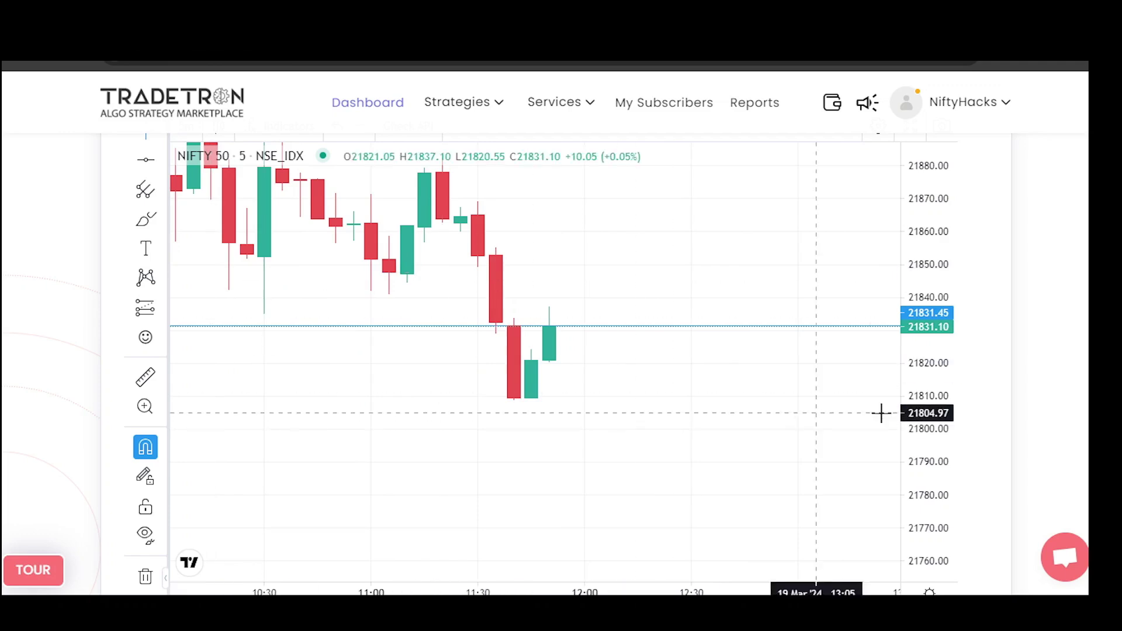
{"action": "left_click_drag", "start_coordinate": [534, 332], "coordinate": [536, 373]}
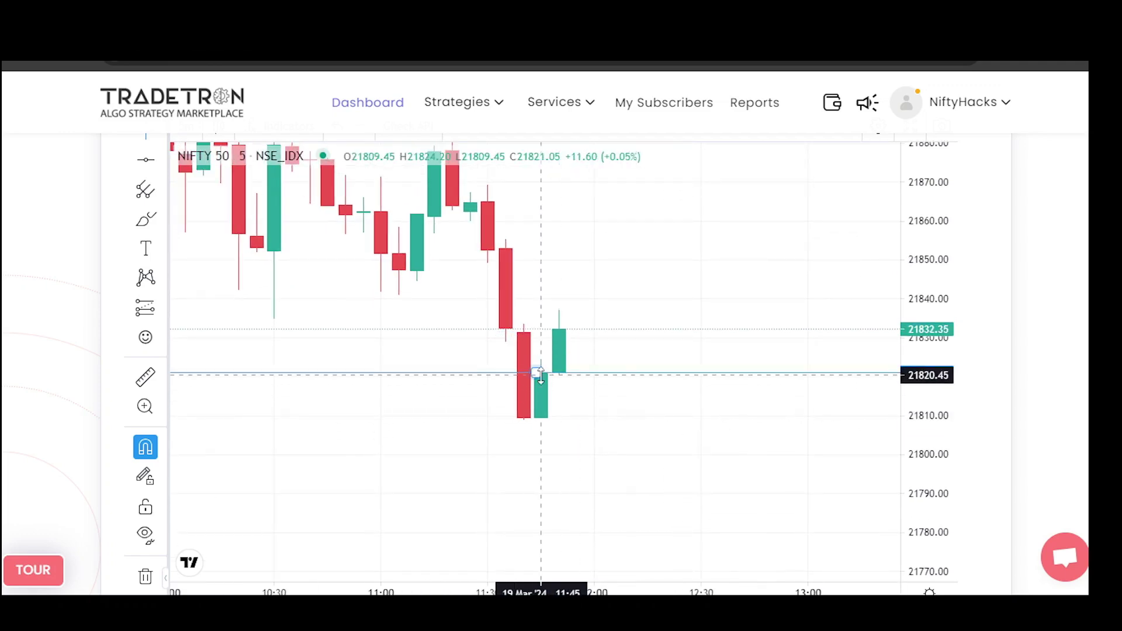
{"action": "scroll", "coordinate": [646, 425], "scroll_direction": "up", "scroll_amount": 2}
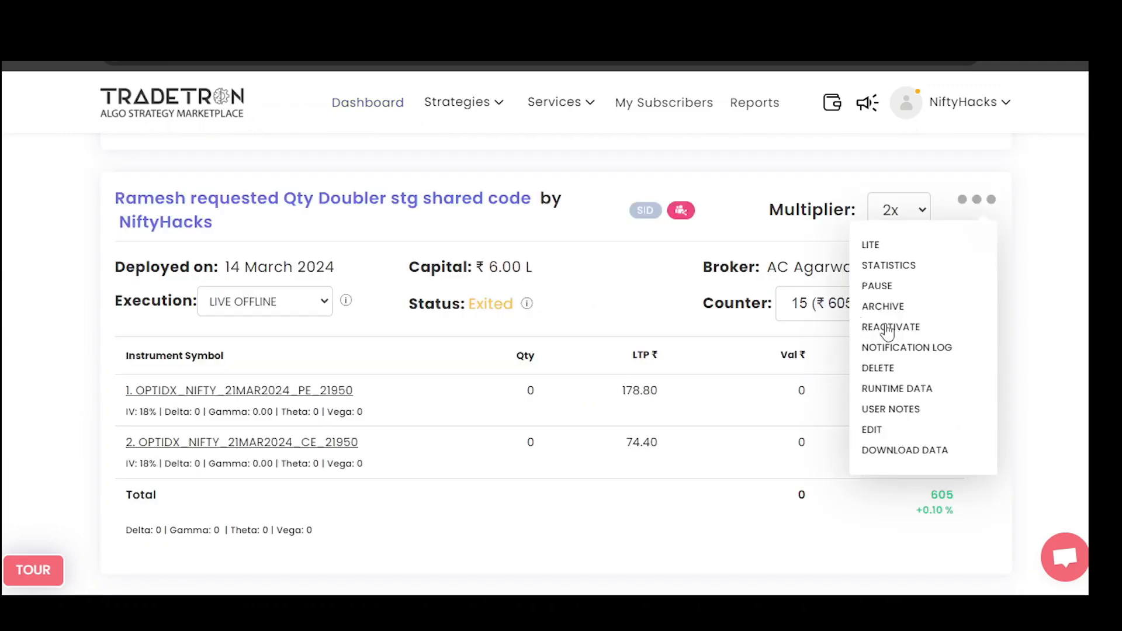
Step: Reactivate the deployed Qty Doubler strategy and inspect its NIFTY 21MAR2024 PE 21850 position
{"action": "left_click", "coordinate": [887, 327]}
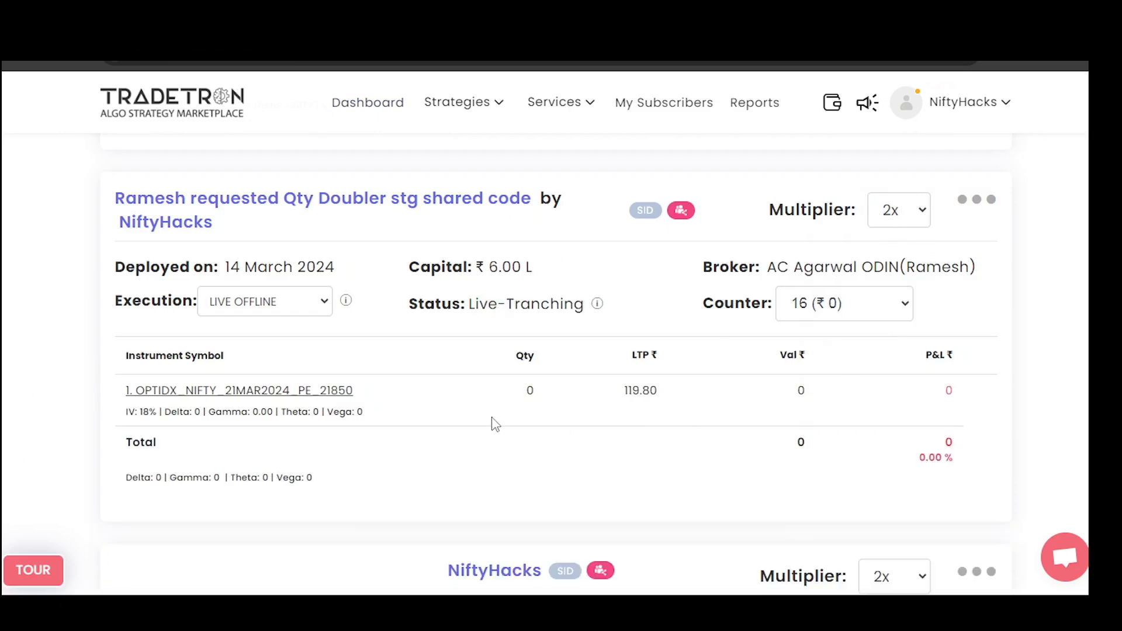
{"action": "left_click", "coordinate": [334, 392]}
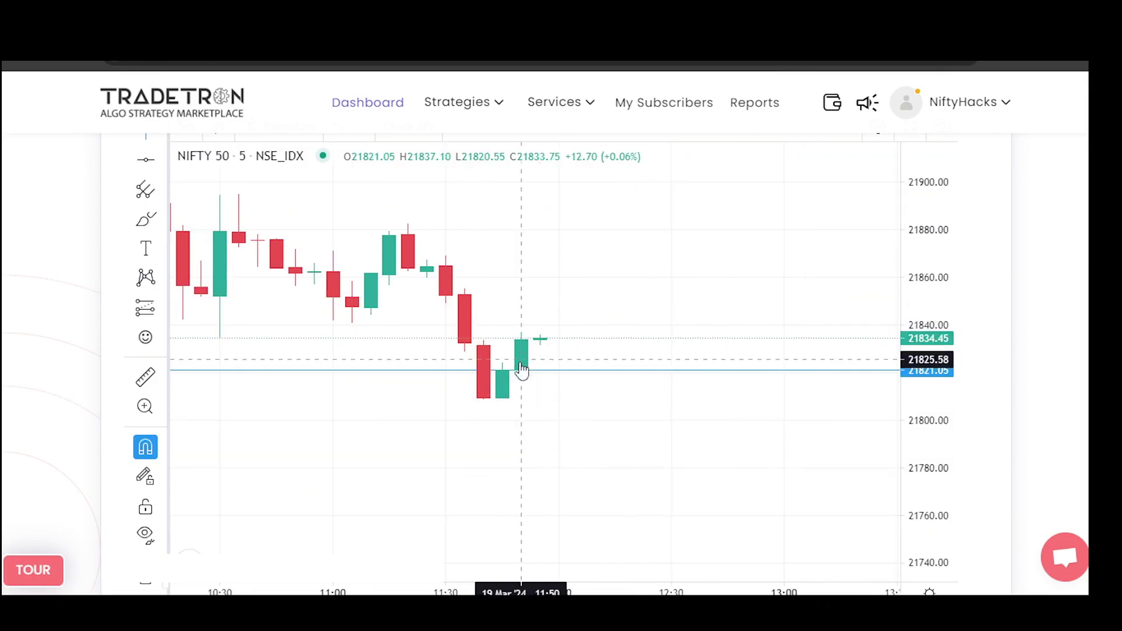
Step: Move the horizontal line to 21833.75, the open of the 11:55 candle, and enlarge the chart around it
{"action": "left_click_drag", "start_coordinate": [539, 371], "coordinate": [529, 338]}
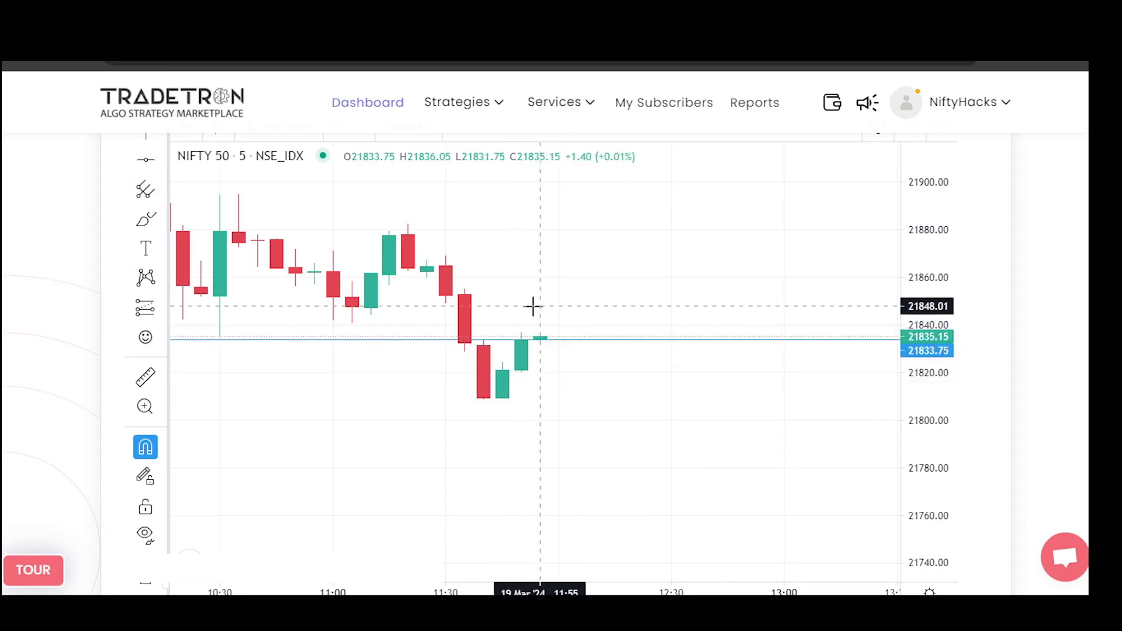
{"action": "scroll", "coordinate": [912, 475], "scroll_direction": "up", "scroll_amount": 2}
{"action": "left_click_drag", "start_coordinate": [911, 474], "coordinate": [904, 190]}
{"action": "left_click_drag", "start_coordinate": [526, 354], "coordinate": [602, 416]}
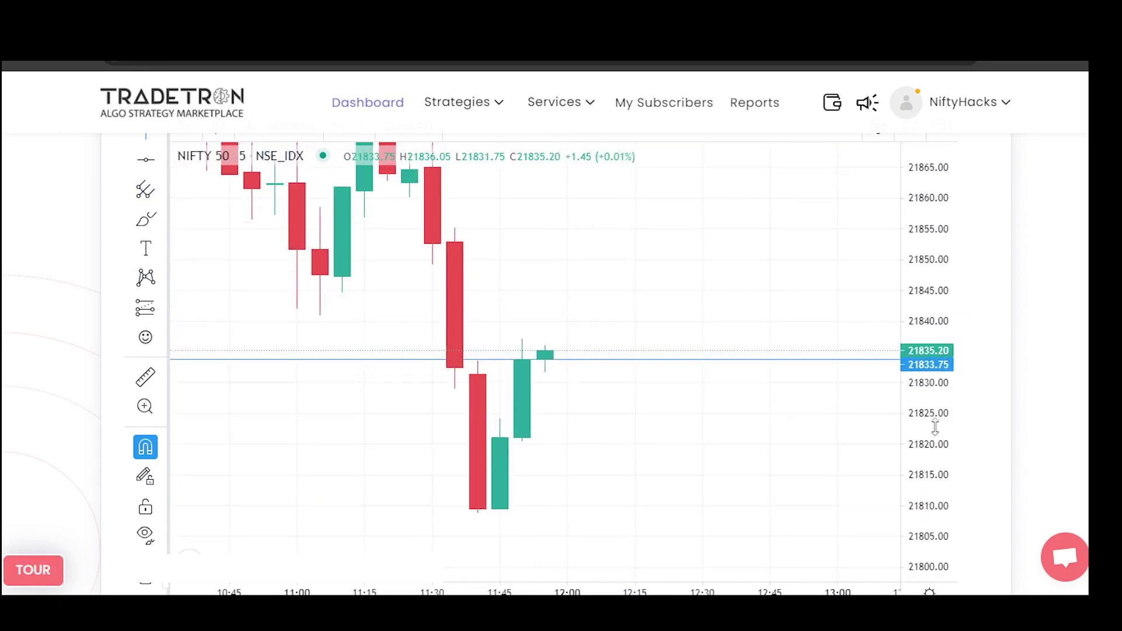
Step: Highlight the Qty Doubler strategy's status and inspect the entry price of its NIFTY 21MAR2024 CE 21850 position
{"action": "left_click_drag", "start_coordinate": [934, 428], "coordinate": [930, 321]}
{"action": "scroll", "coordinate": [584, 419], "scroll_direction": "up", "scroll_amount": 3}
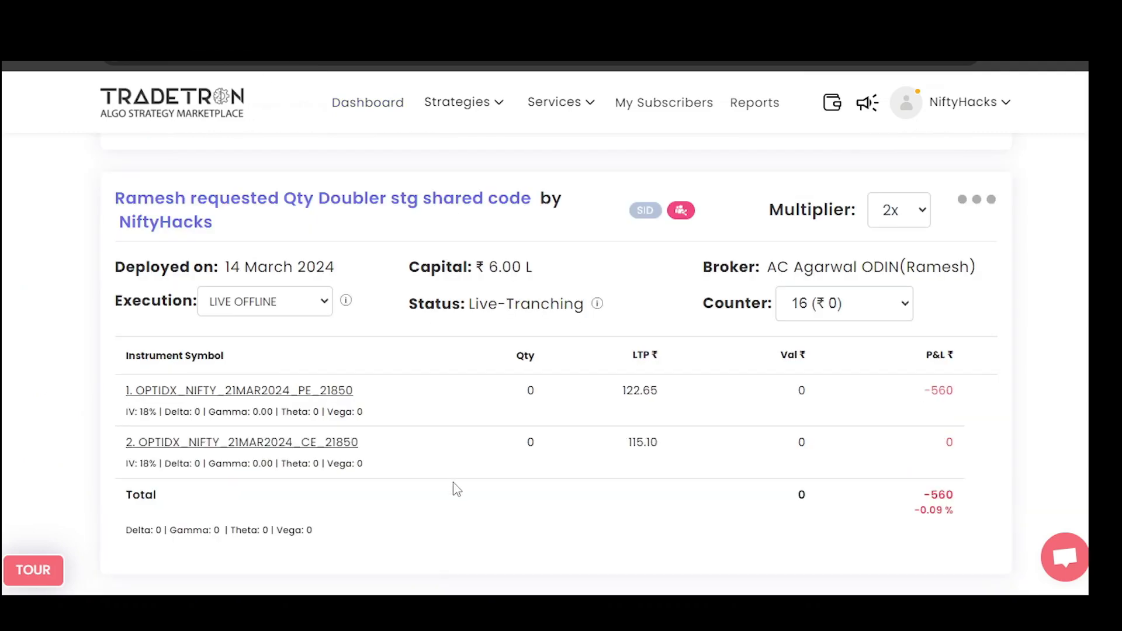
{"action": "left_click_drag", "start_coordinate": [514, 303], "coordinate": [570, 300]}
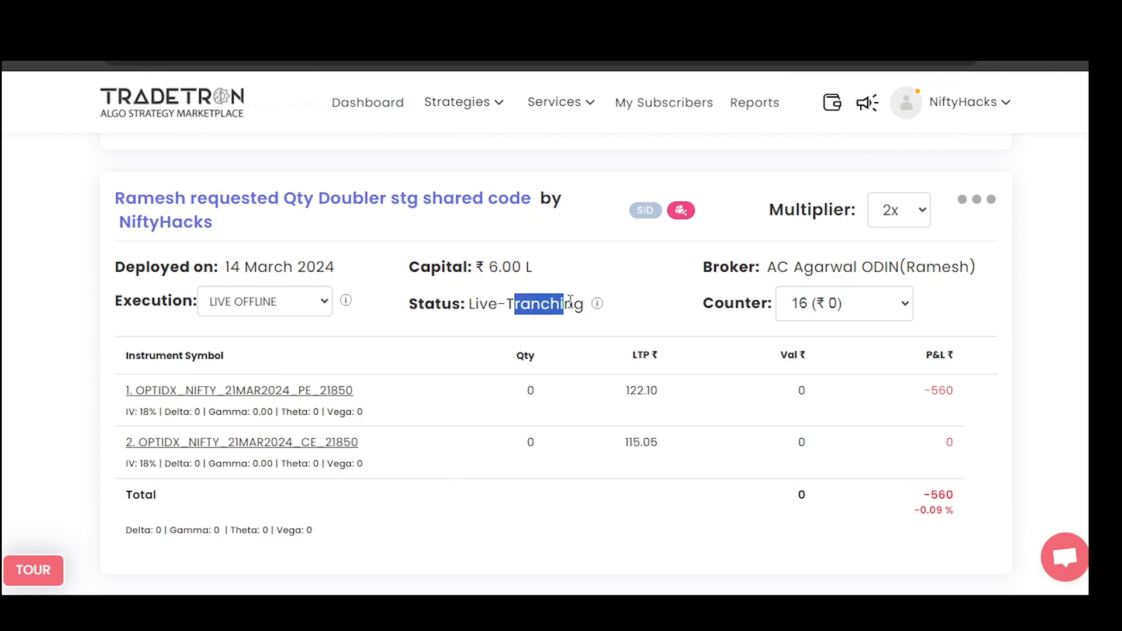
{"action": "left_click", "coordinate": [584, 387]}
{"action": "left_click", "coordinate": [266, 441]}
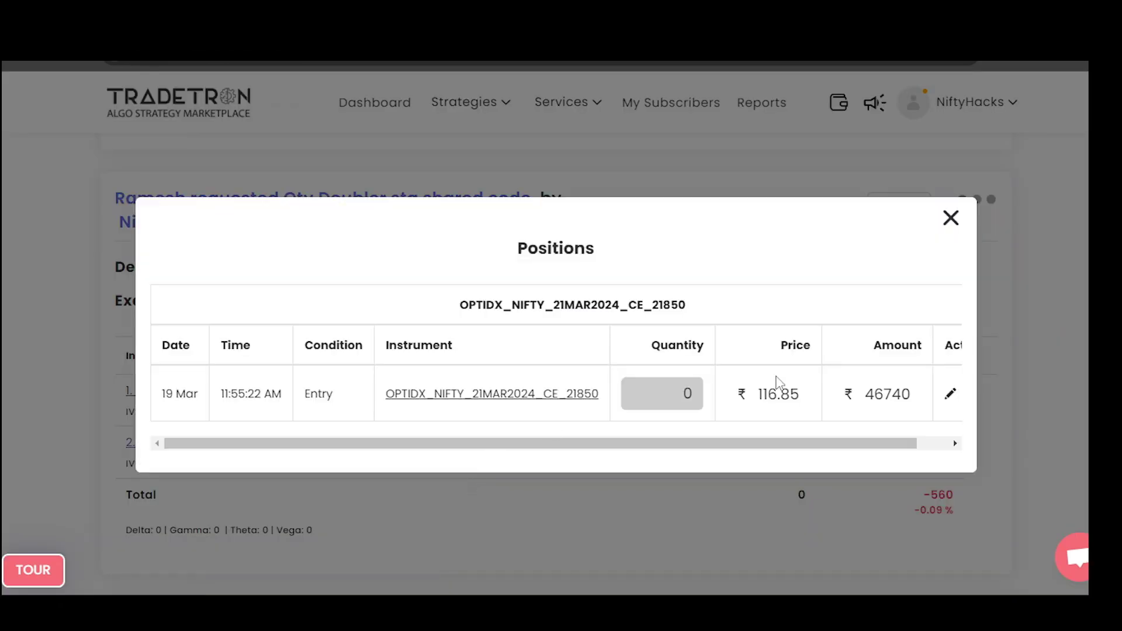
{"action": "double_click", "coordinate": [777, 389]}
{"action": "left_click", "coordinate": [947, 221]}
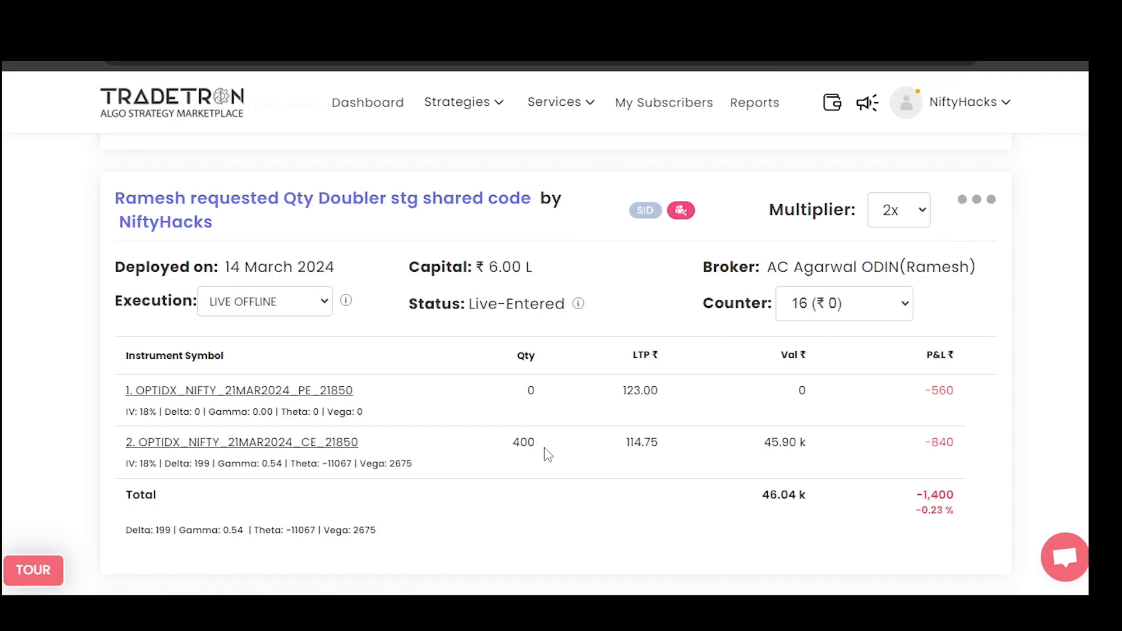
Step: Inspect the NIFTY 21MAR2024 PE 21850 position history, comparing the entry and exit prices and quantities of its first two trades
{"action": "left_click", "coordinate": [240, 390]}
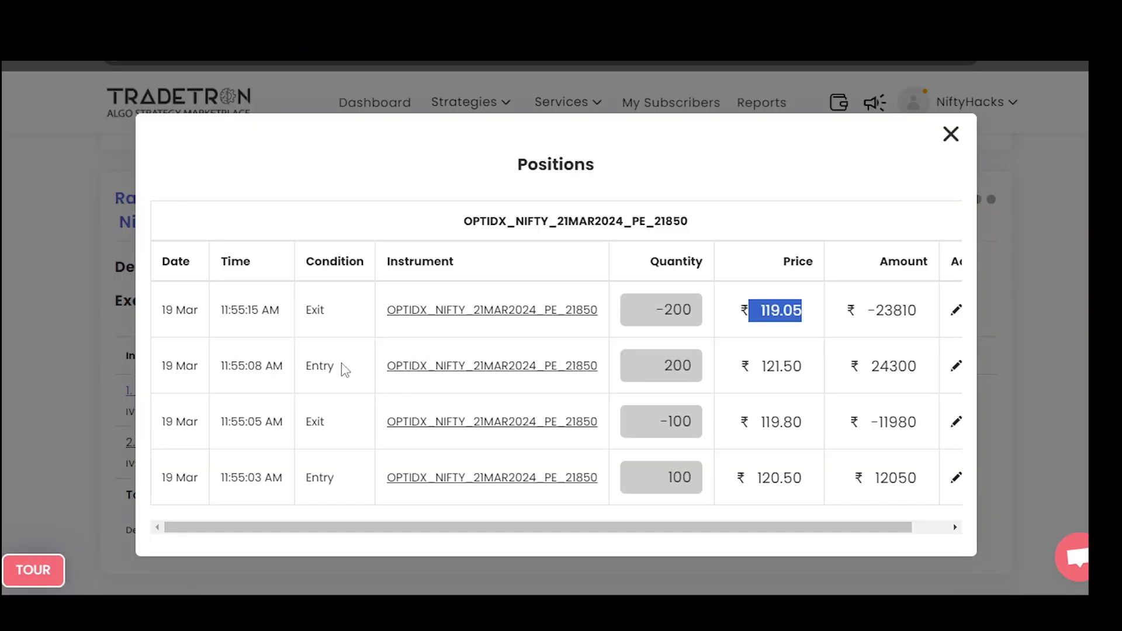
{"action": "left_click", "coordinate": [950, 136]}
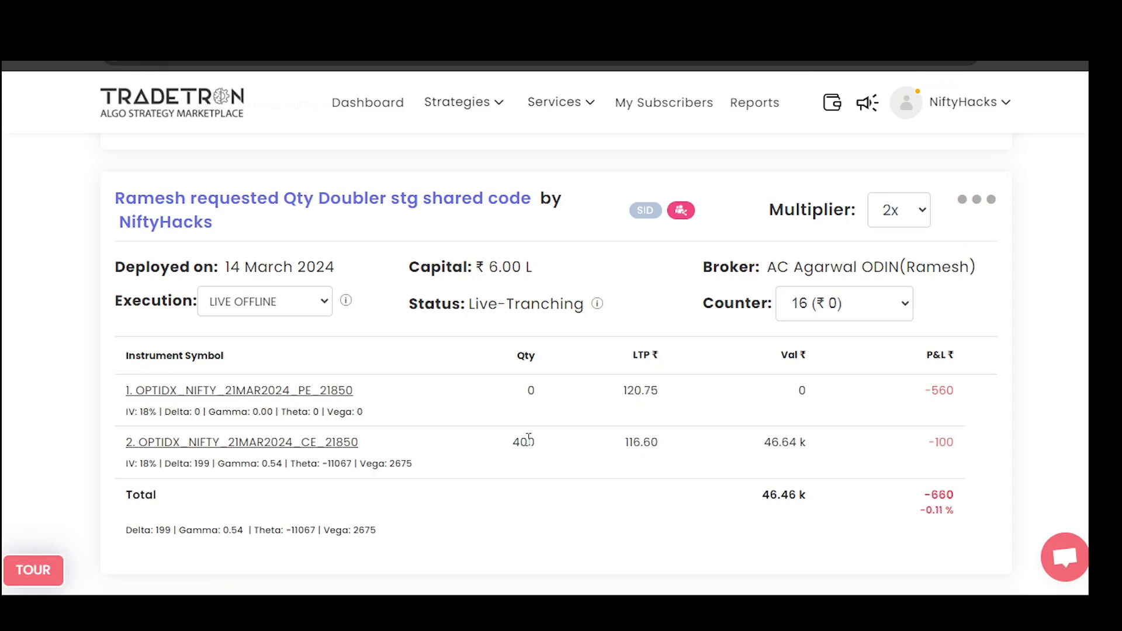
{"action": "left_click", "coordinate": [316, 393]}
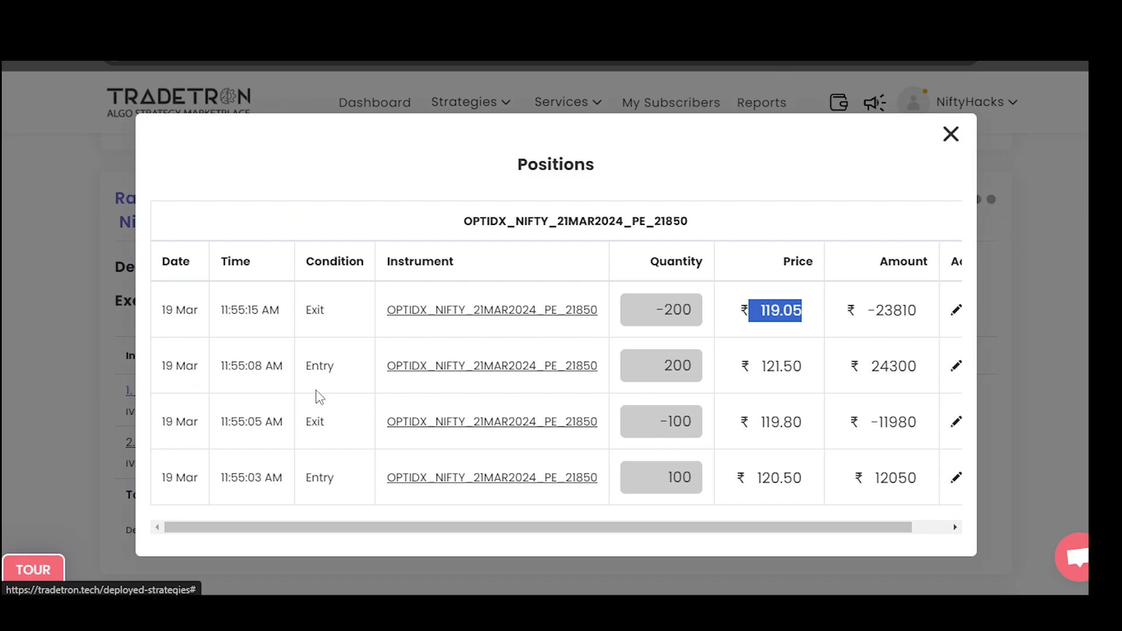
{"action": "left_click_drag", "start_coordinate": [669, 477], "coordinate": [819, 473]}
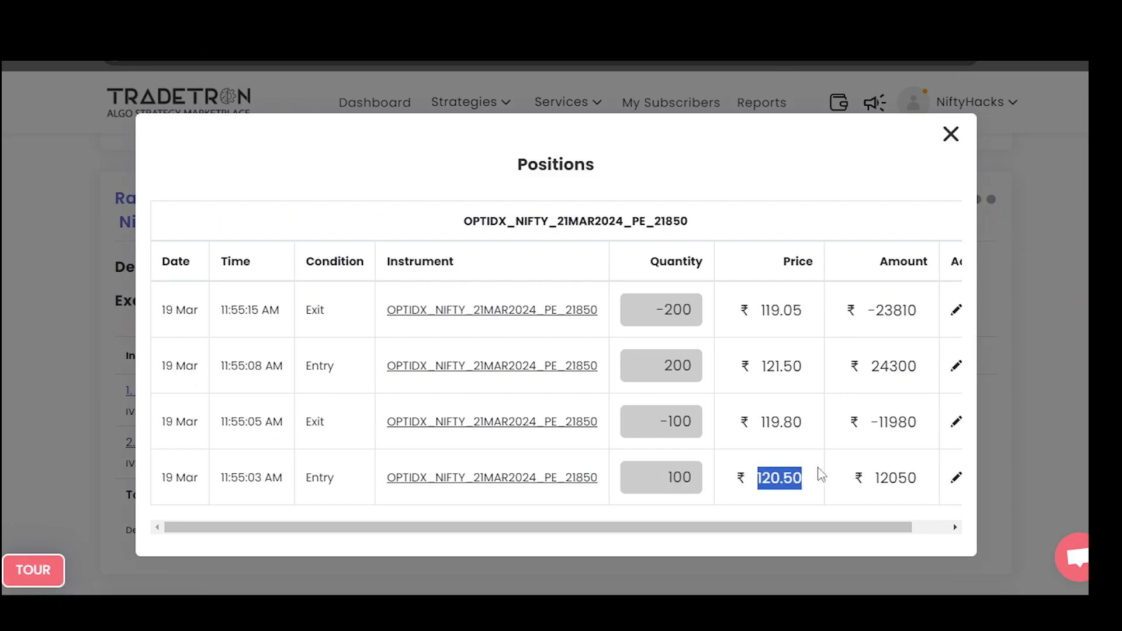
{"action": "left_click_drag", "start_coordinate": [738, 309], "coordinate": [804, 308]}
{"action": "left_click_drag", "start_coordinate": [656, 355], "coordinate": [726, 373]}
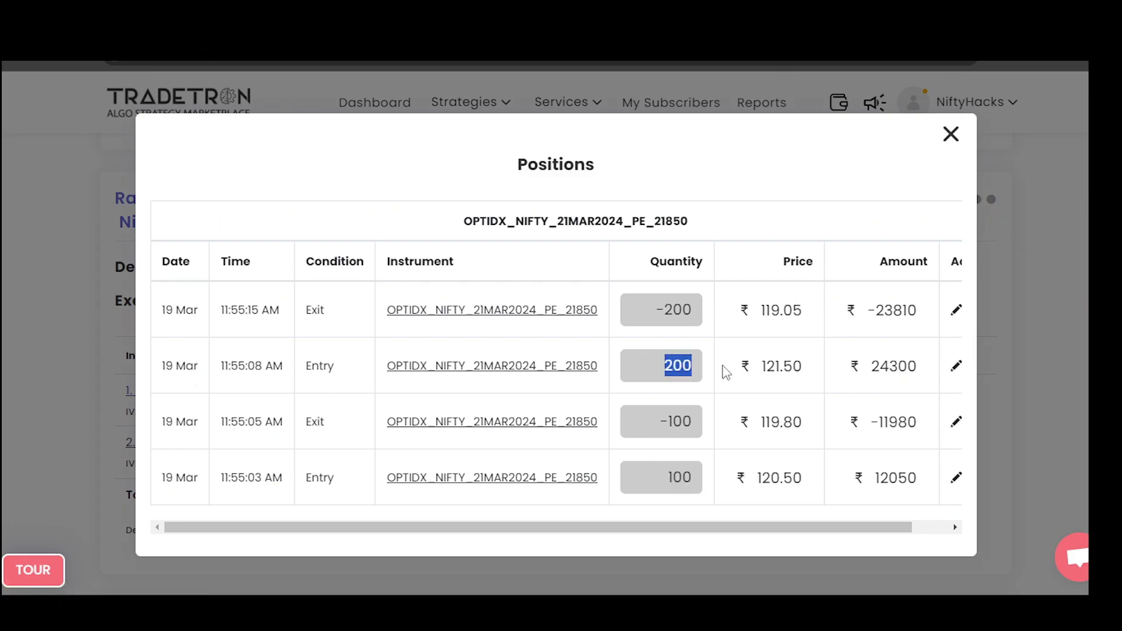
{"action": "left_click_drag", "start_coordinate": [661, 424], "coordinate": [698, 420]}
{"action": "left_click_drag", "start_coordinate": [660, 363], "coordinate": [696, 361]}
{"action": "left_click", "coordinate": [942, 139]}
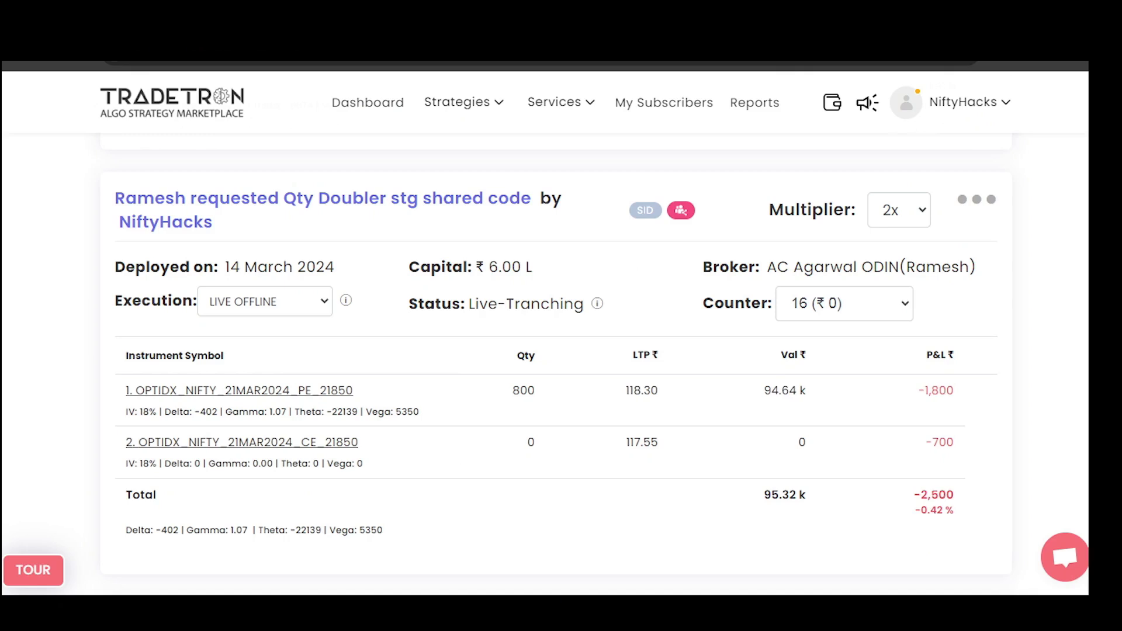
Step: Highlight the strategy's status and check the quantity of the 11:55:22 AM entry in the CE 21850 position history
{"action": "left_click_drag", "start_coordinate": [487, 303], "coordinate": [584, 304]}
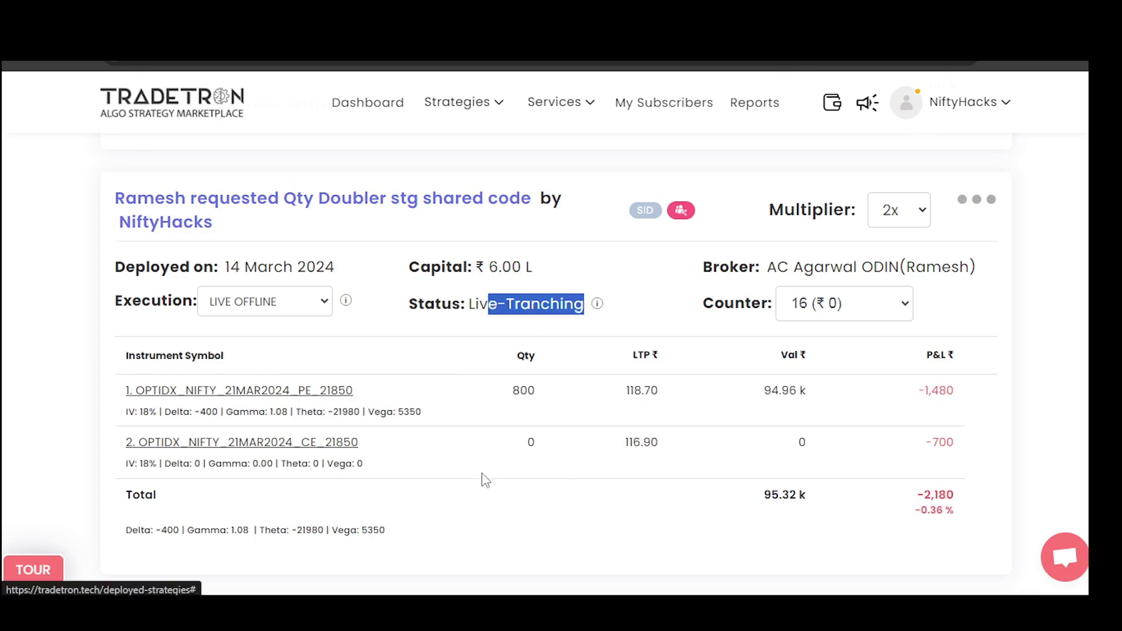
{"action": "left_click", "coordinate": [335, 444]}
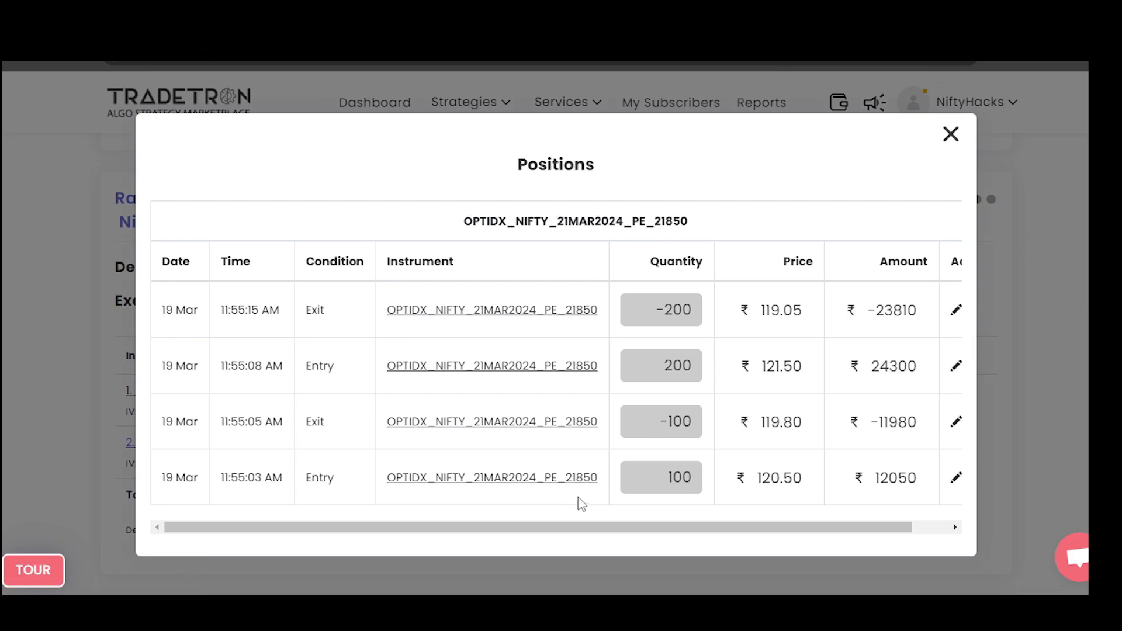
{"action": "left_click_drag", "start_coordinate": [664, 451], "coordinate": [720, 455]}
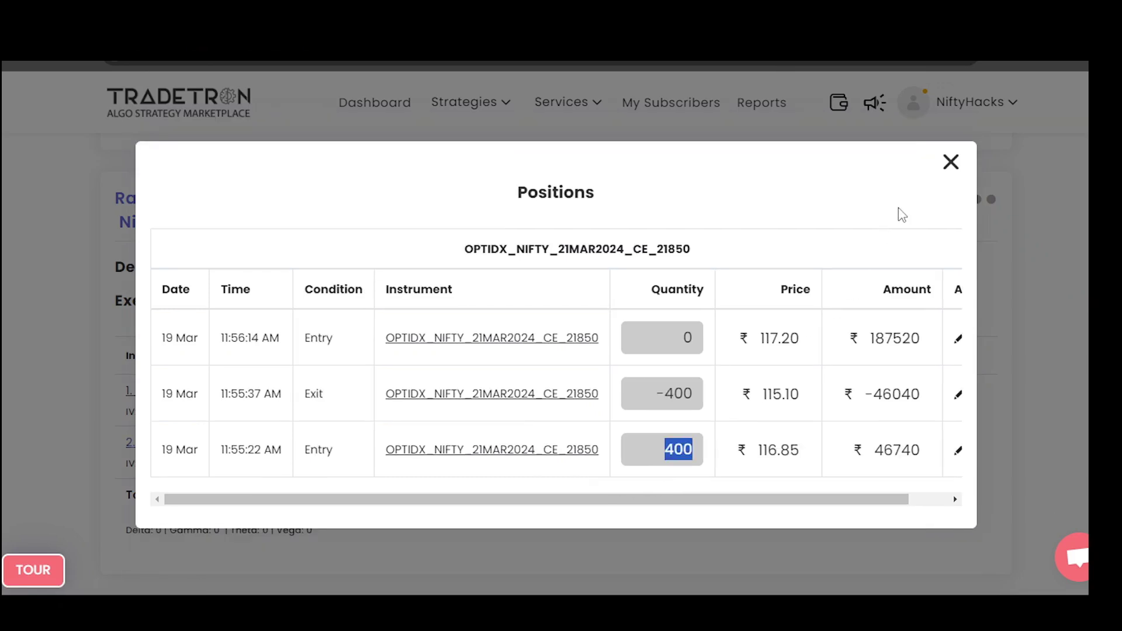
{"action": "left_click", "coordinate": [951, 162]}
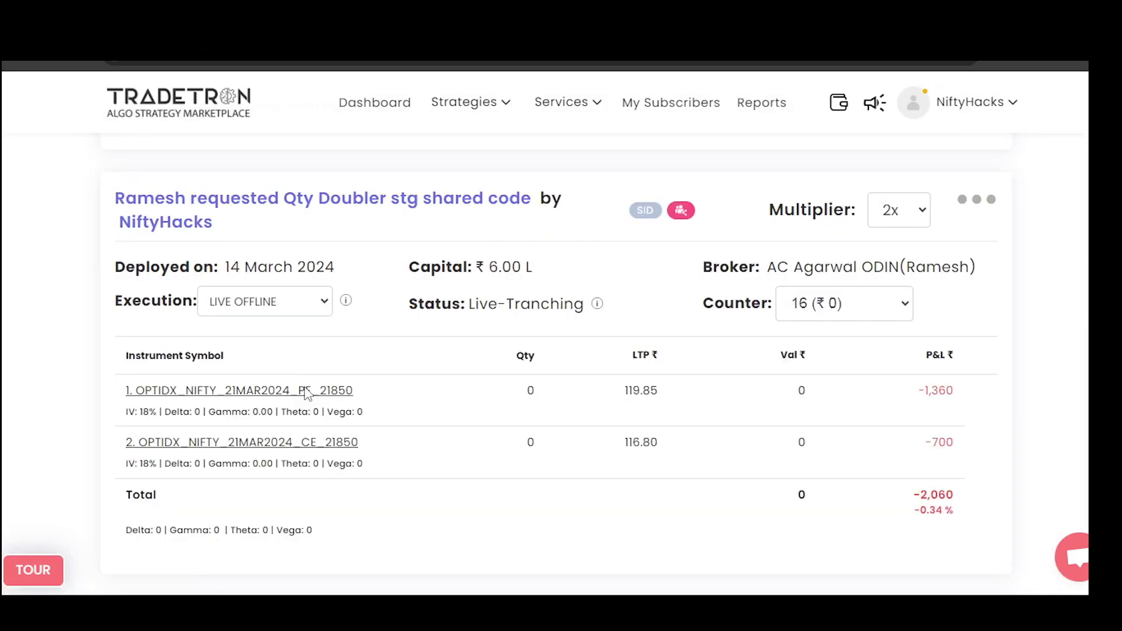
Step: Check the quantity of the 11:55:52 AM entry in the PE 21850 position history and return to the strategy's totals
{"action": "left_click", "coordinate": [307, 391]}
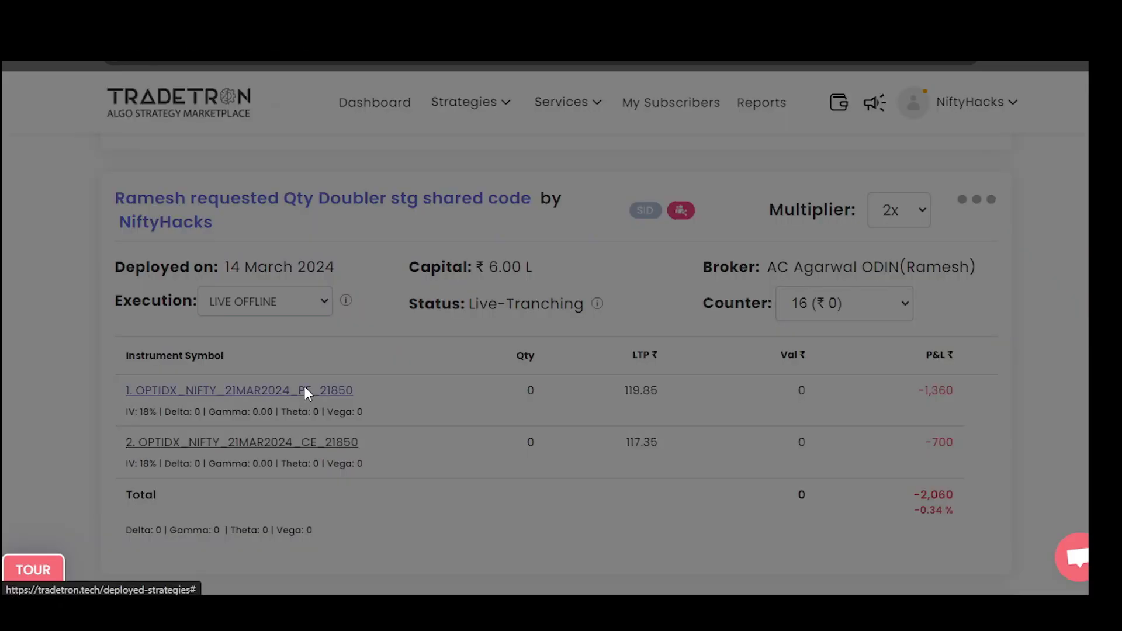
{"action": "left_click_drag", "start_coordinate": [639, 351], "coordinate": [707, 353]}
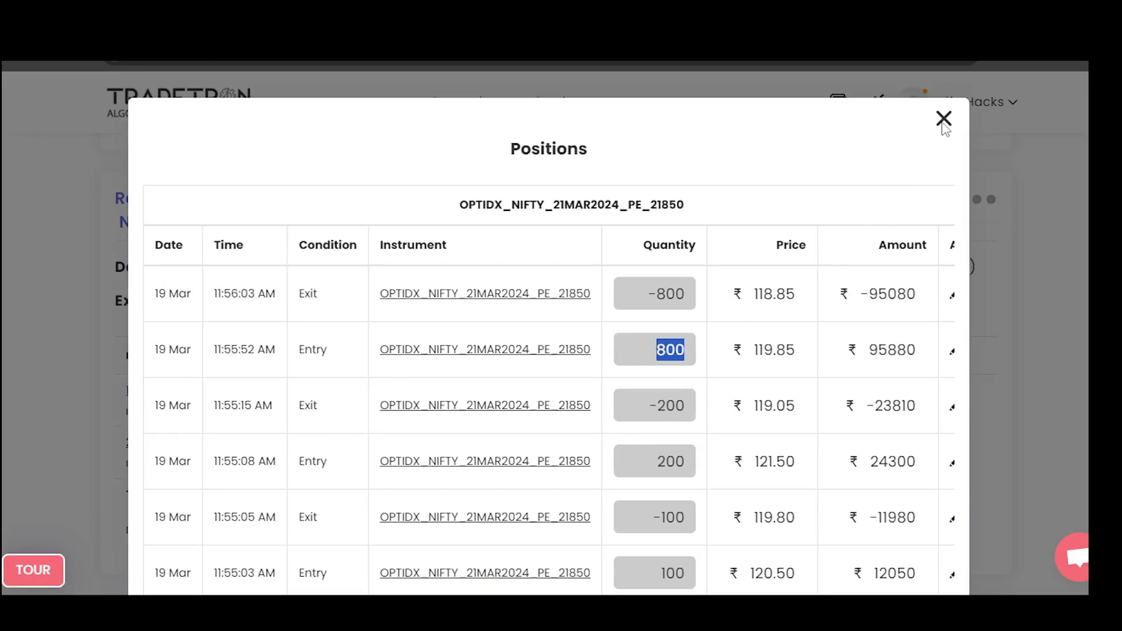
{"action": "left_click", "coordinate": [943, 120]}
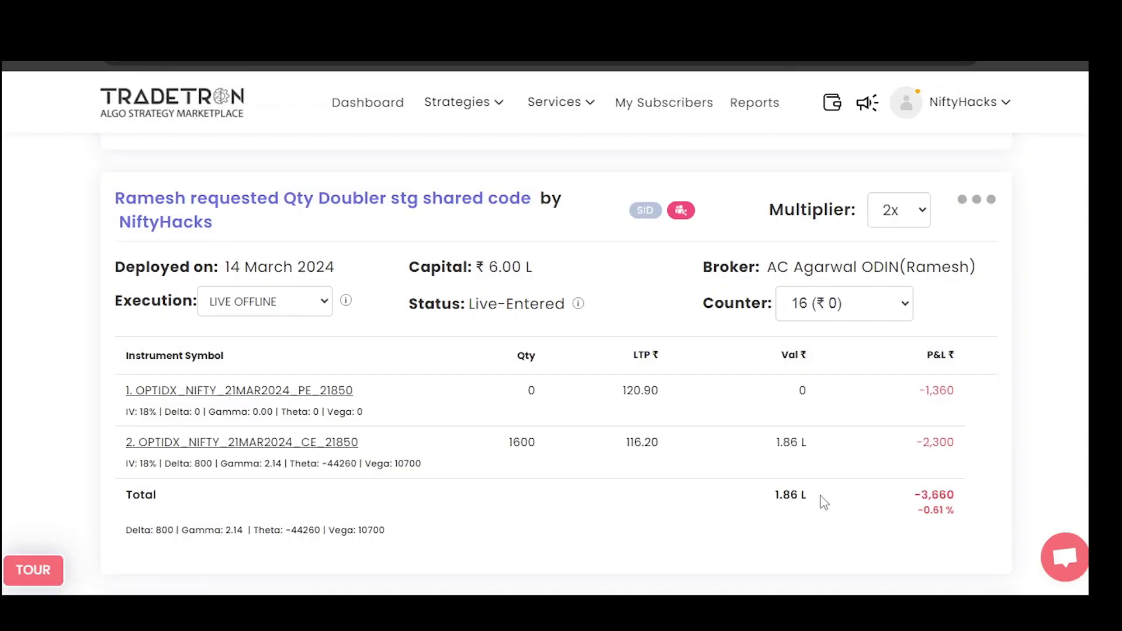
{"action": "left_click_drag", "start_coordinate": [824, 502], "coordinate": [843, 491]}
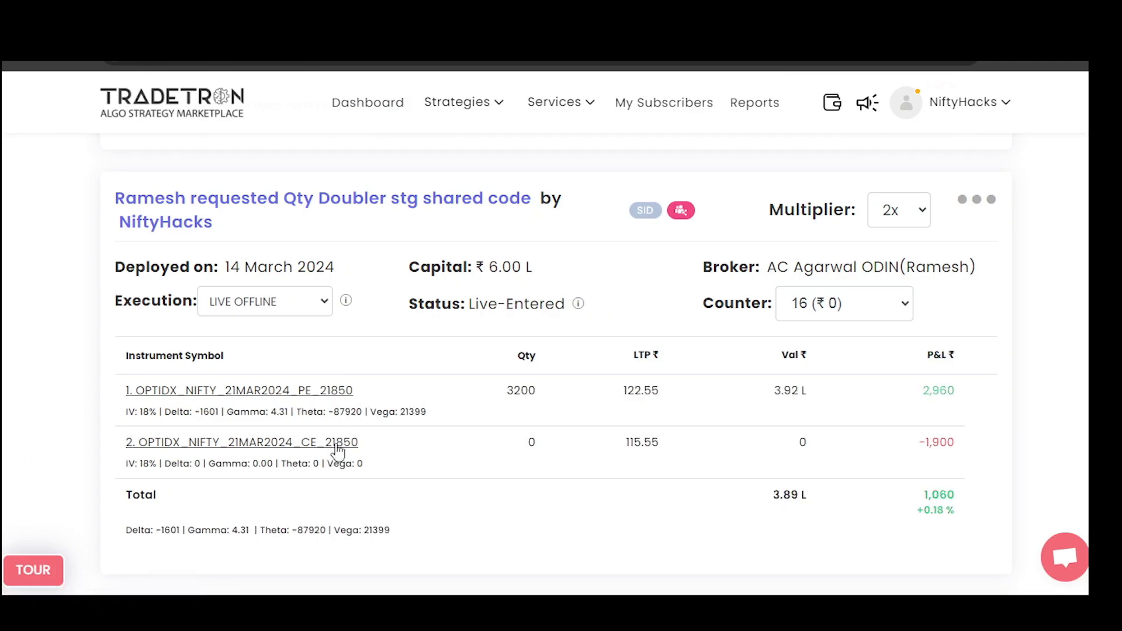
Step: Check the latest exit quantity in the CE 21850 position history and highlight the quantity held in PE 21850
{"action": "left_click", "coordinate": [333, 445]}
{"action": "double_click", "coordinate": [642, 312]}
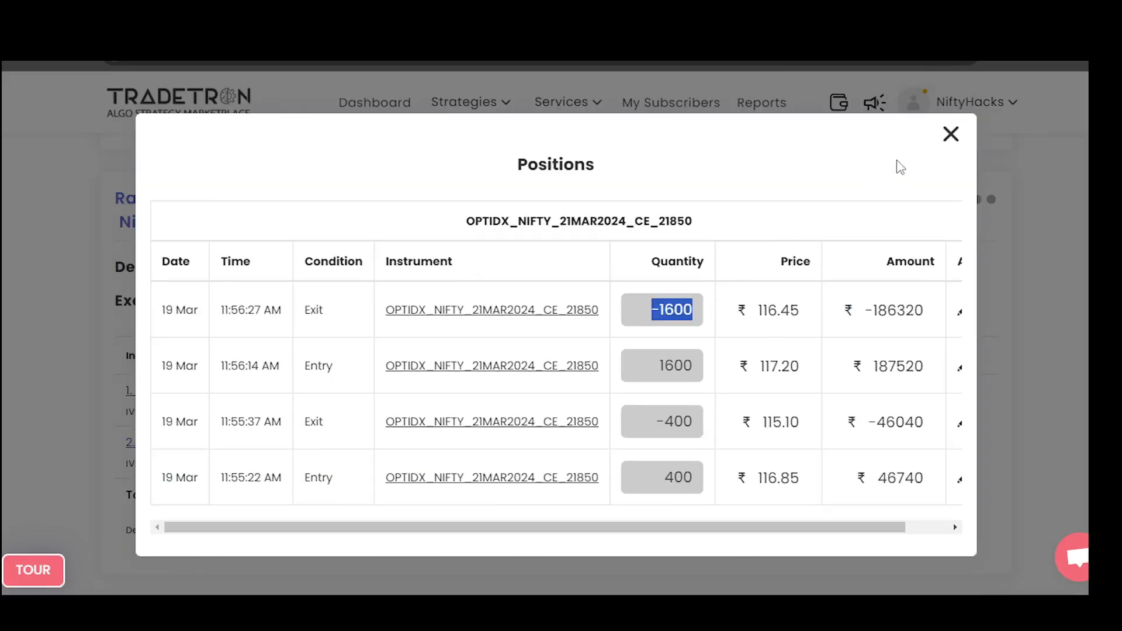
{"action": "left_click", "coordinate": [950, 134]}
{"action": "double_click", "coordinate": [520, 391]}
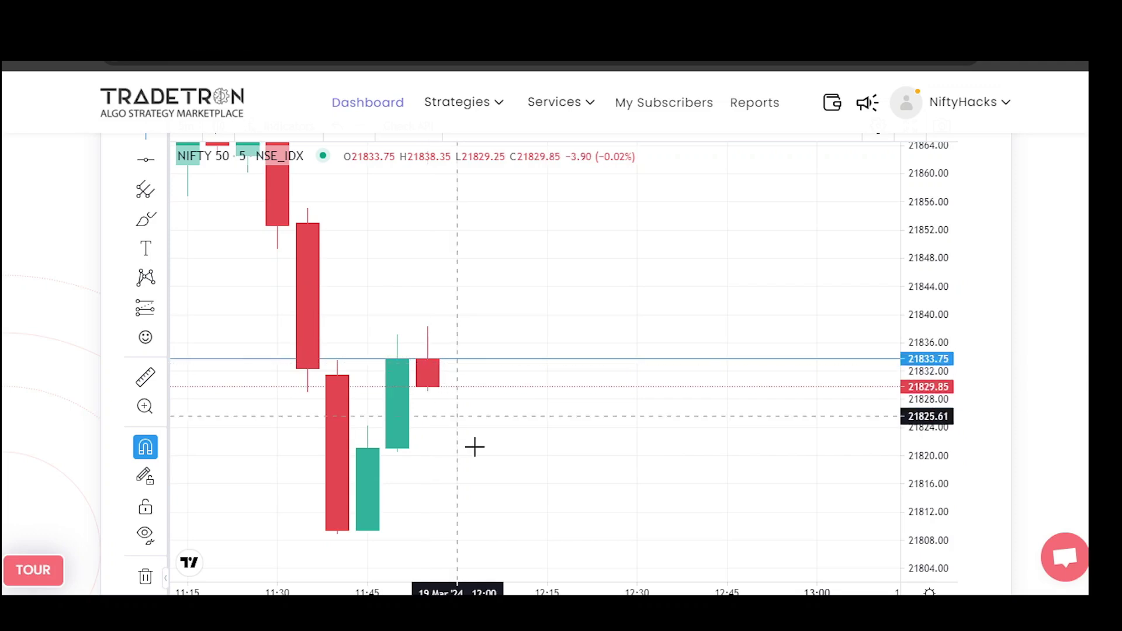
Step: Examine the latest candles on the NIFTY 50 chart, and highlight the strategy's PE 21850 quantity and total P&L
{"action": "left_click_drag", "start_coordinate": [909, 350], "coordinate": [933, 361]}
{"action": "scroll", "coordinate": [633, 450], "scroll_direction": "left", "scroll_amount": 10}
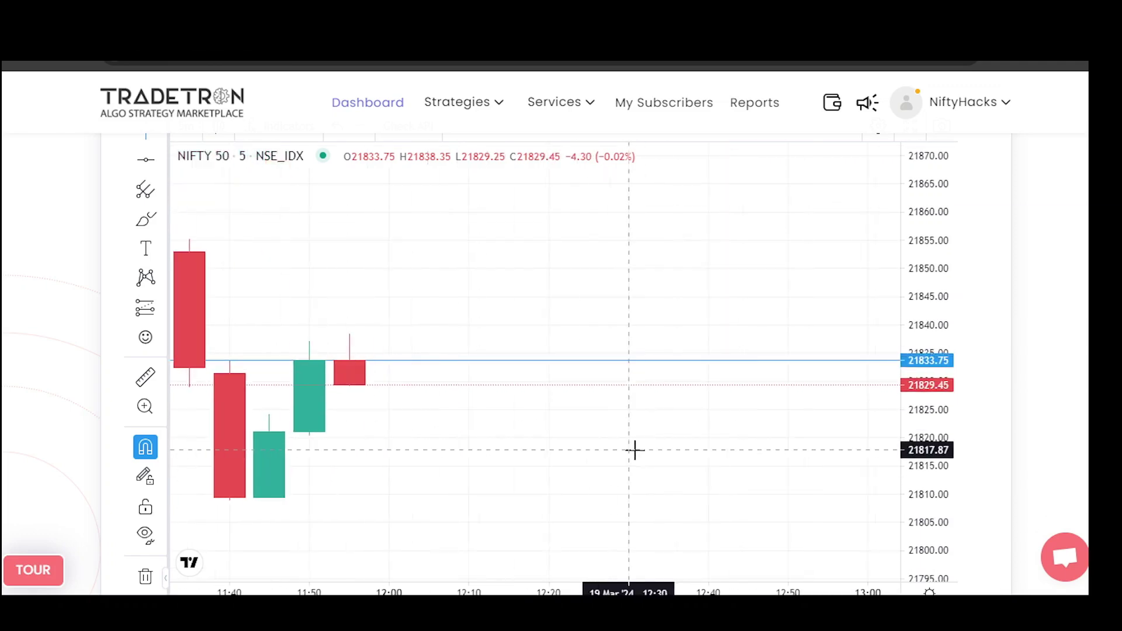
{"action": "scroll", "coordinate": [555, 389], "scroll_direction": "down", "scroll_amount": 10}
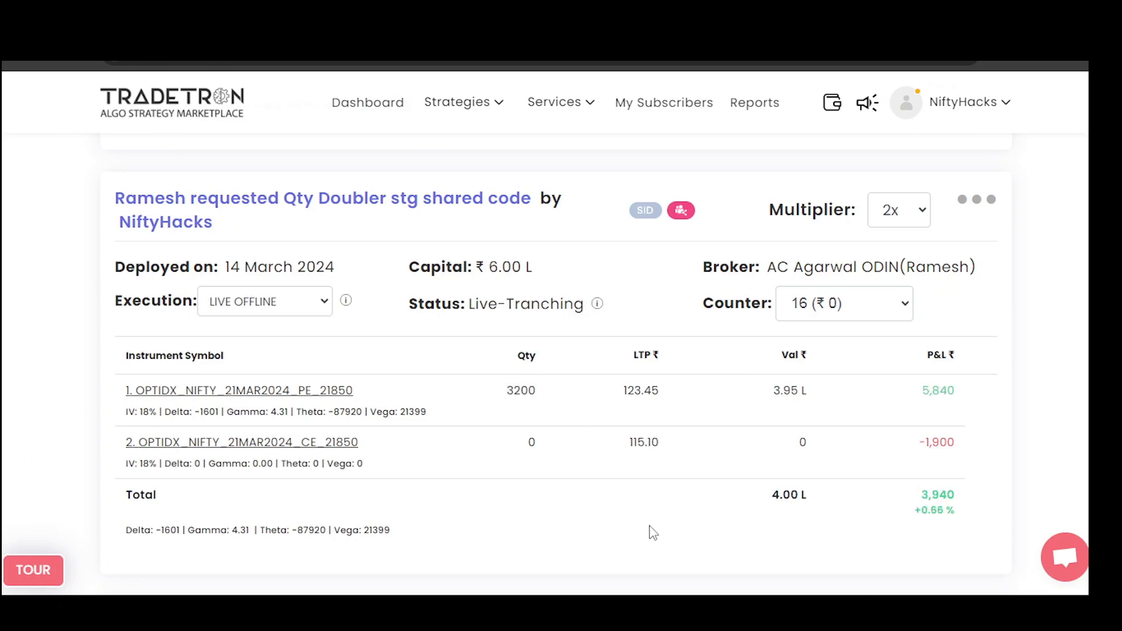
{"action": "double_click", "coordinate": [531, 390]}
{"action": "double_click", "coordinate": [932, 495]}
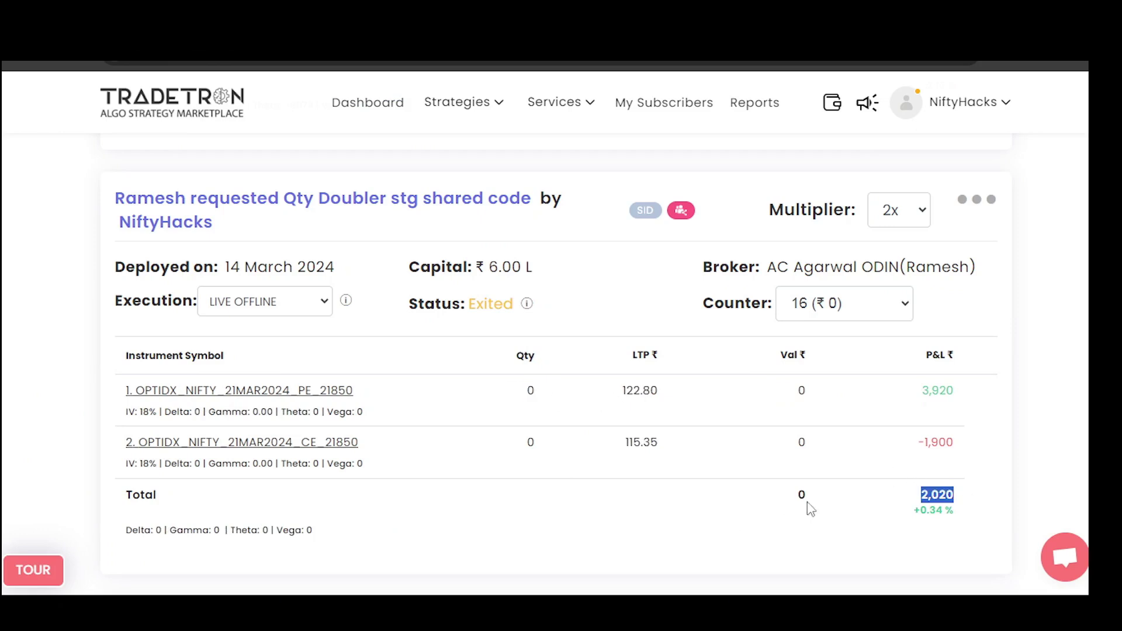
Step: Inspect the quantity, price and amount of the 11:56:39 AM entry in the PE 21850 position history
{"action": "left_click", "coordinate": [253, 392]}
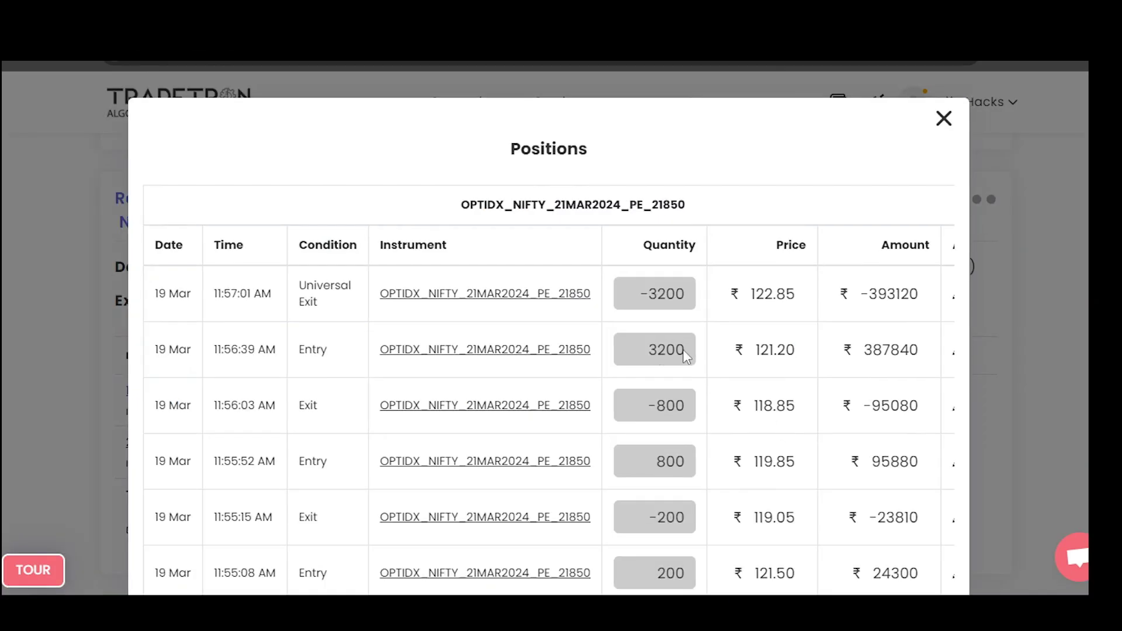
{"action": "double_click", "coordinate": [756, 352]}
{"action": "left_click_drag", "start_coordinate": [860, 350], "coordinate": [920, 351]}
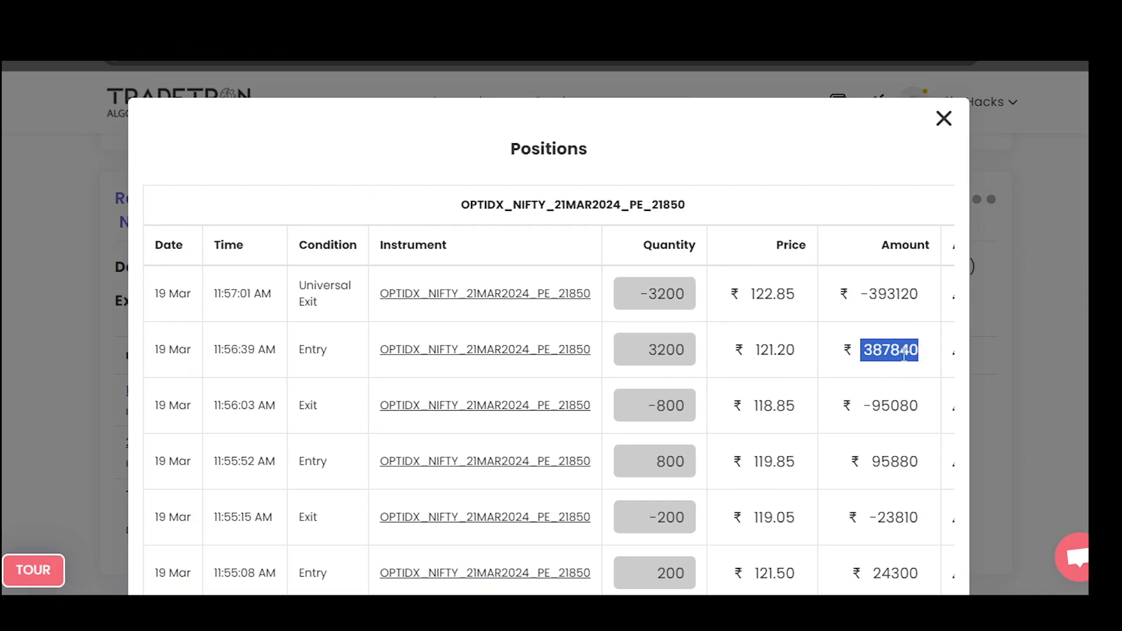
{"action": "left_click", "coordinate": [944, 119]}
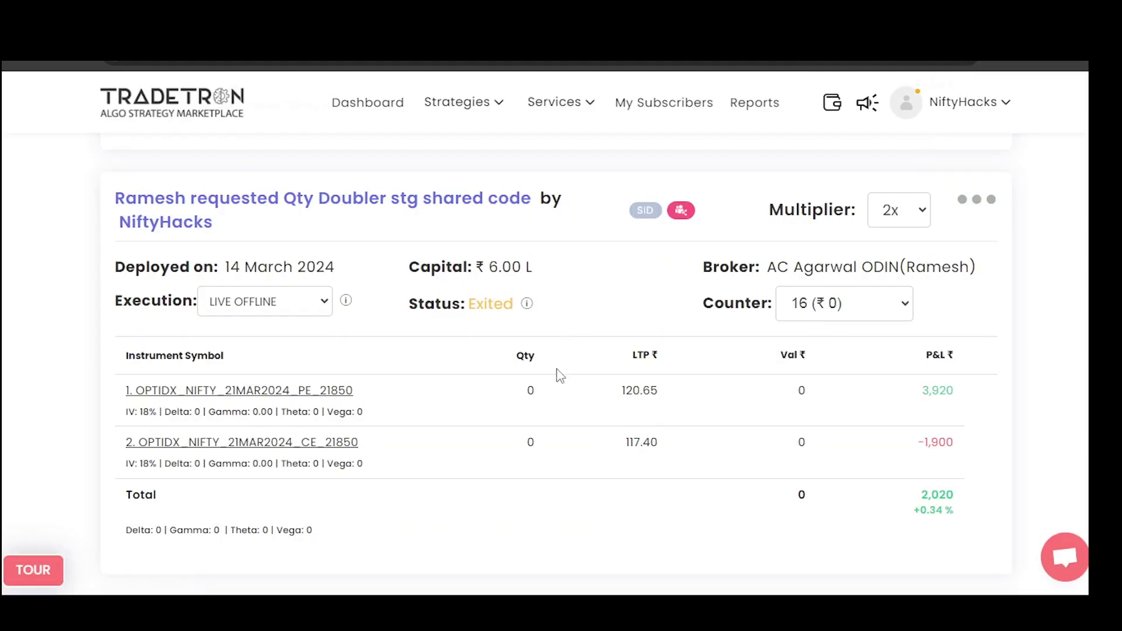
{"action": "left_click", "coordinate": [326, 391]}
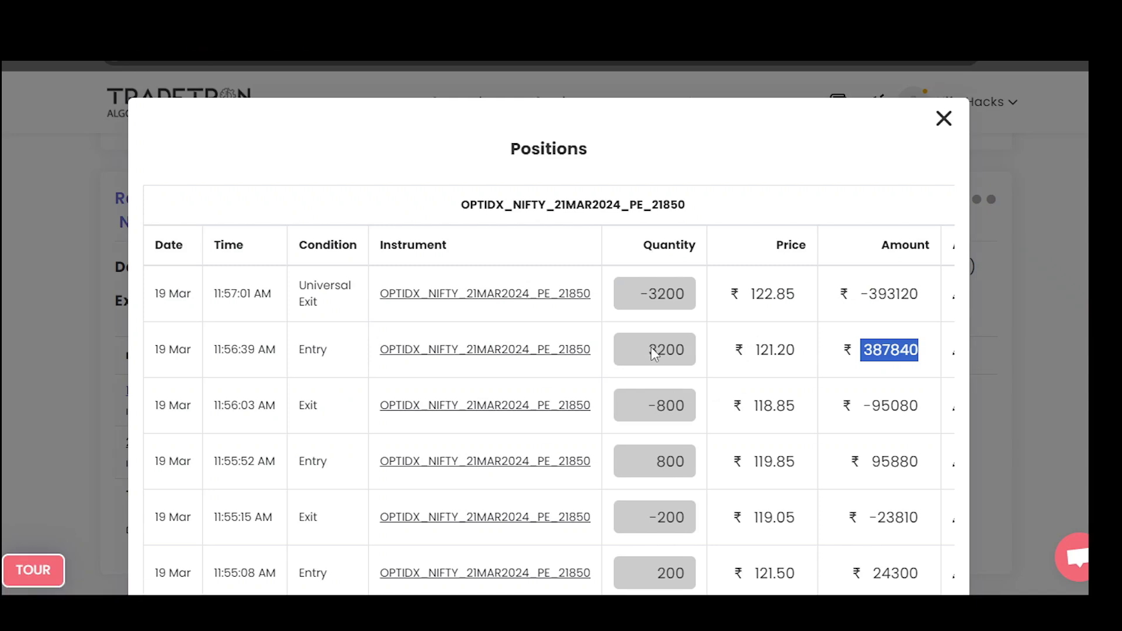
{"action": "left_click_drag", "start_coordinate": [651, 349], "coordinate": [688, 350]}
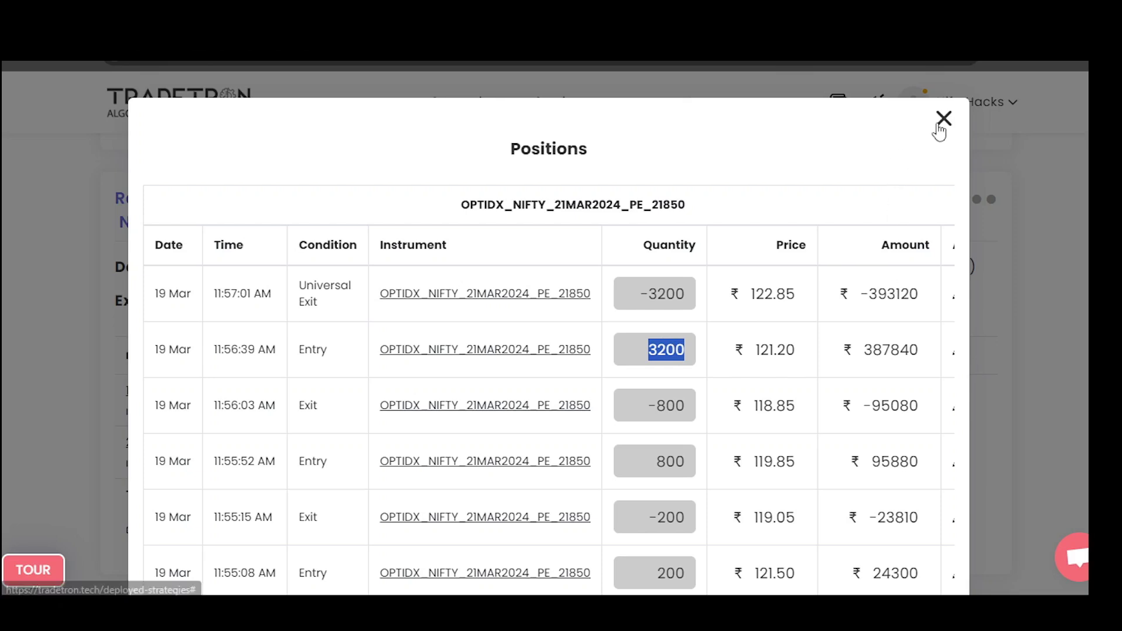
{"action": "left_click_drag", "start_coordinate": [746, 351], "coordinate": [824, 357]}
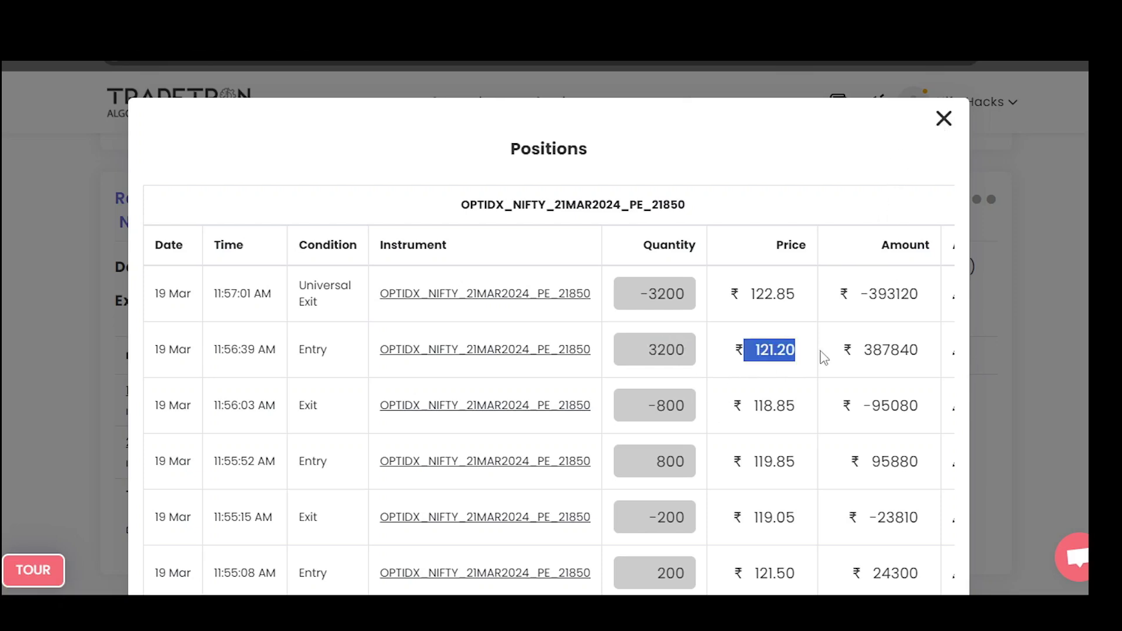
{"action": "left_click", "coordinate": [943, 120]}
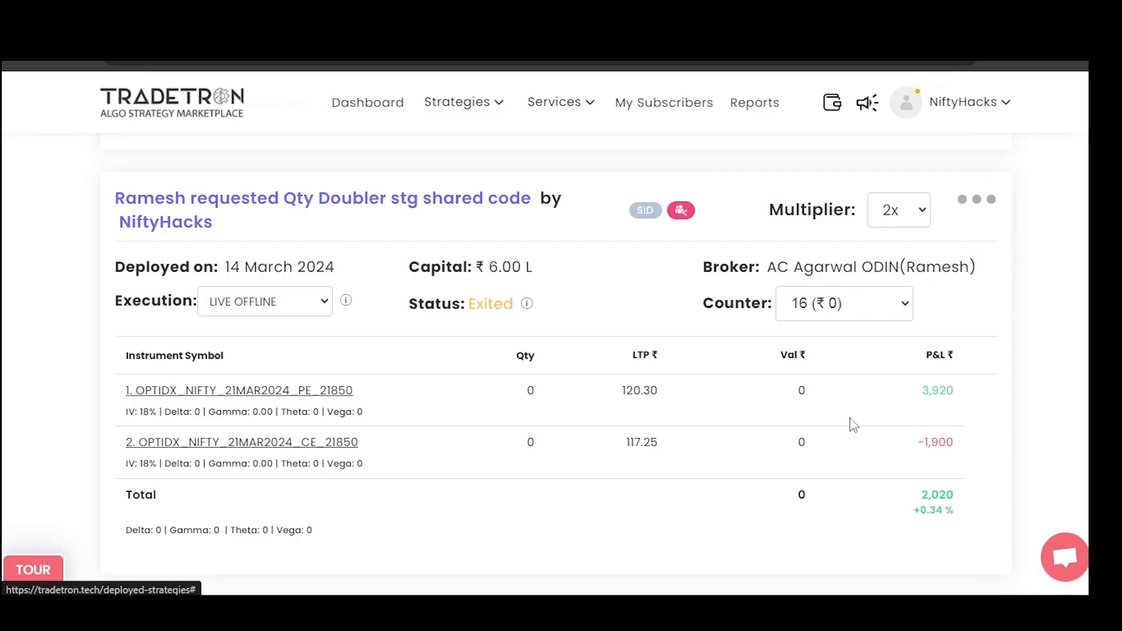
Step: Reactivate the exited Qty Doubler strategy and show the countdown to bar close on the NIFTY 50 chart's price scale
{"action": "left_click", "coordinate": [976, 202]}
{"action": "left_click", "coordinate": [819, 340]}
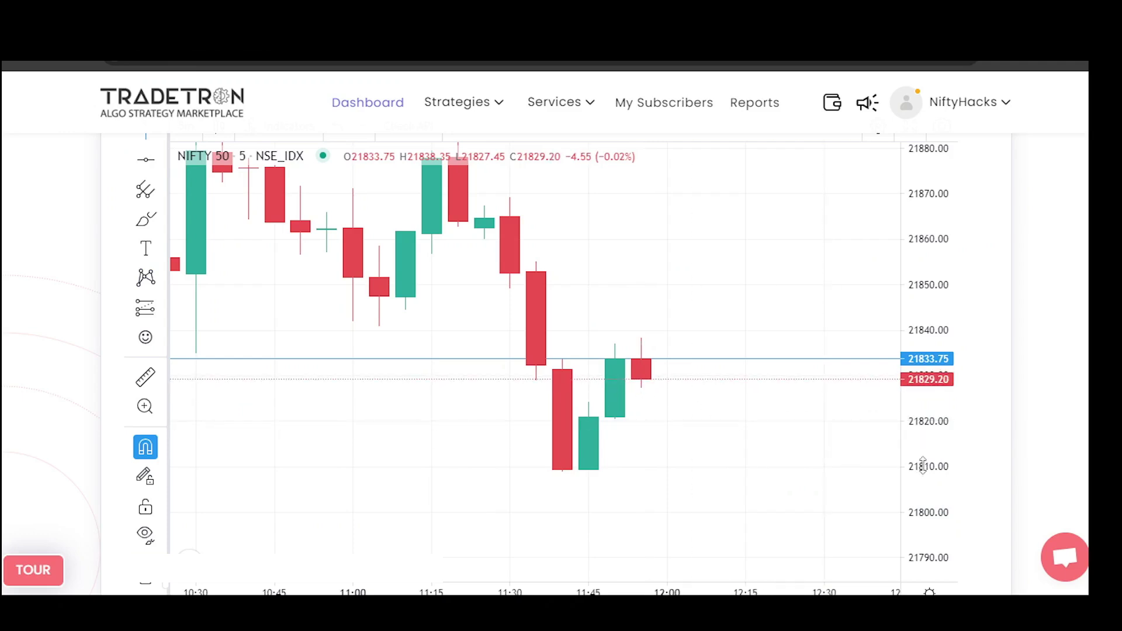
{"action": "right_click", "coordinate": [932, 558]}
{"action": "left_click", "coordinate": [865, 483]}
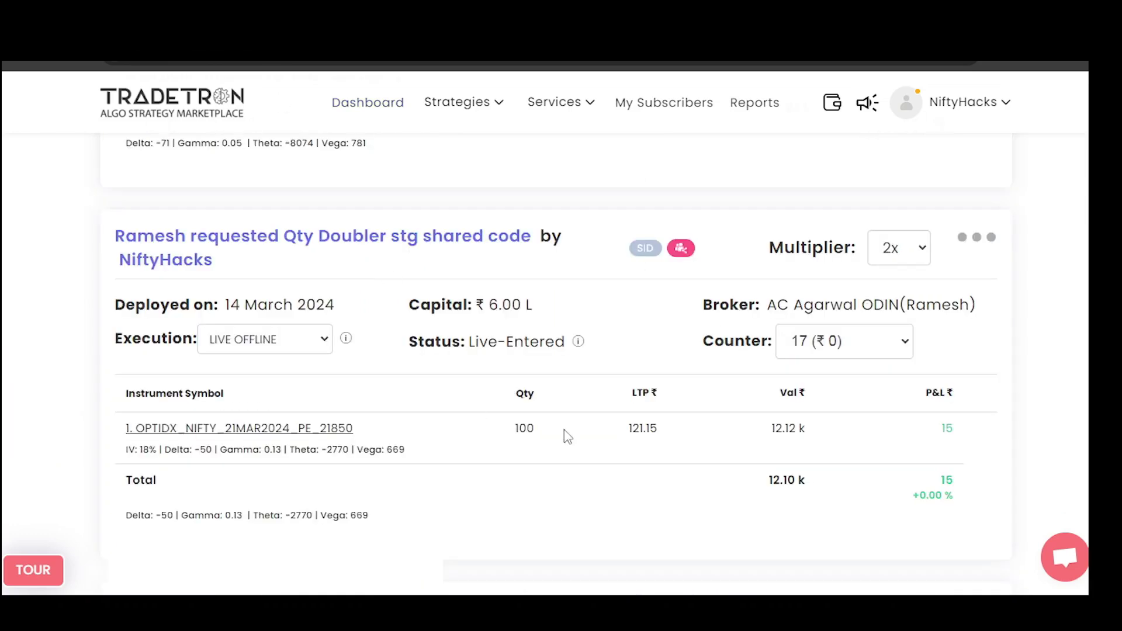
Step: Point out the reactivated strategy's PE 21850 position, check the NIFTY 50 chart and return to the open Condition Builder
{"action": "left_click_drag", "start_coordinate": [474, 447], "coordinate": [953, 419]}
{"action": "left_click", "coordinate": [691, 491]}
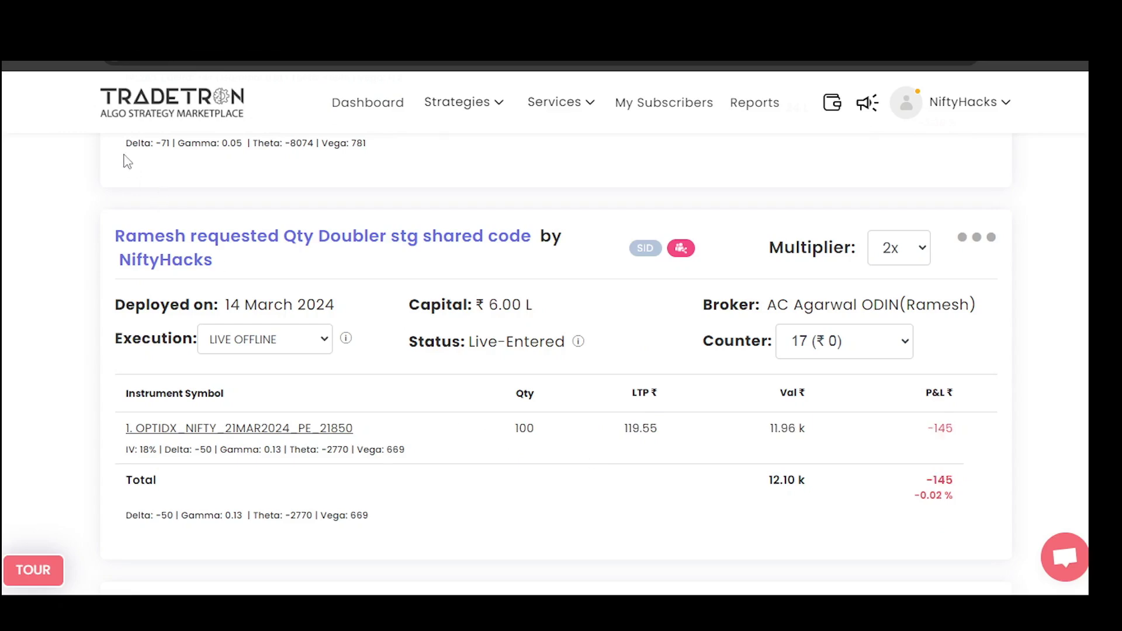
{"action": "left_click", "coordinate": [79, 26]}
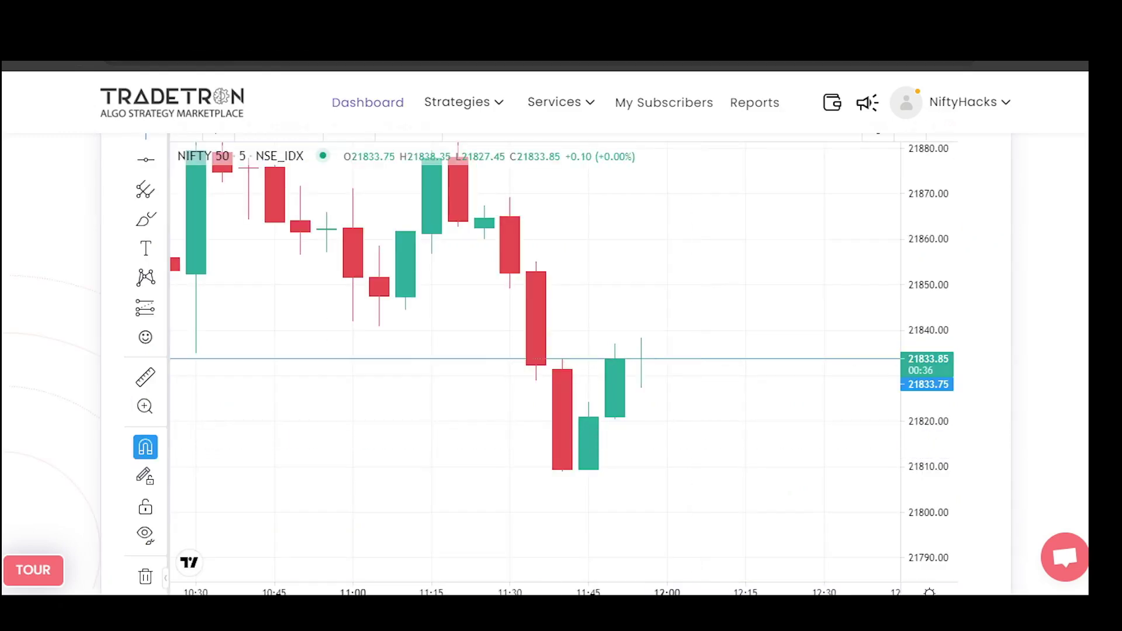
{"action": "key", "text": "ctrl+Tab"}
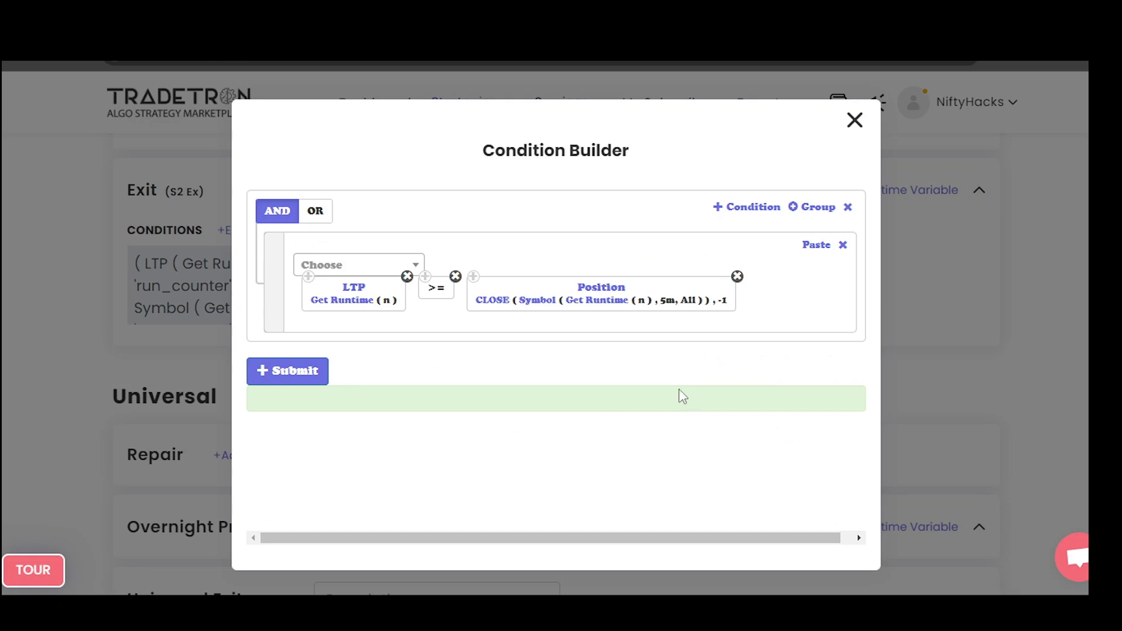
Step: Open the PE 21850 position history from the Qty Doubler strategy, and highlight the first entry's quantity and the latest entry's price
{"action": "left_click", "coordinate": [597, 309]}
{"action": "left_click", "coordinate": [705, 213]}
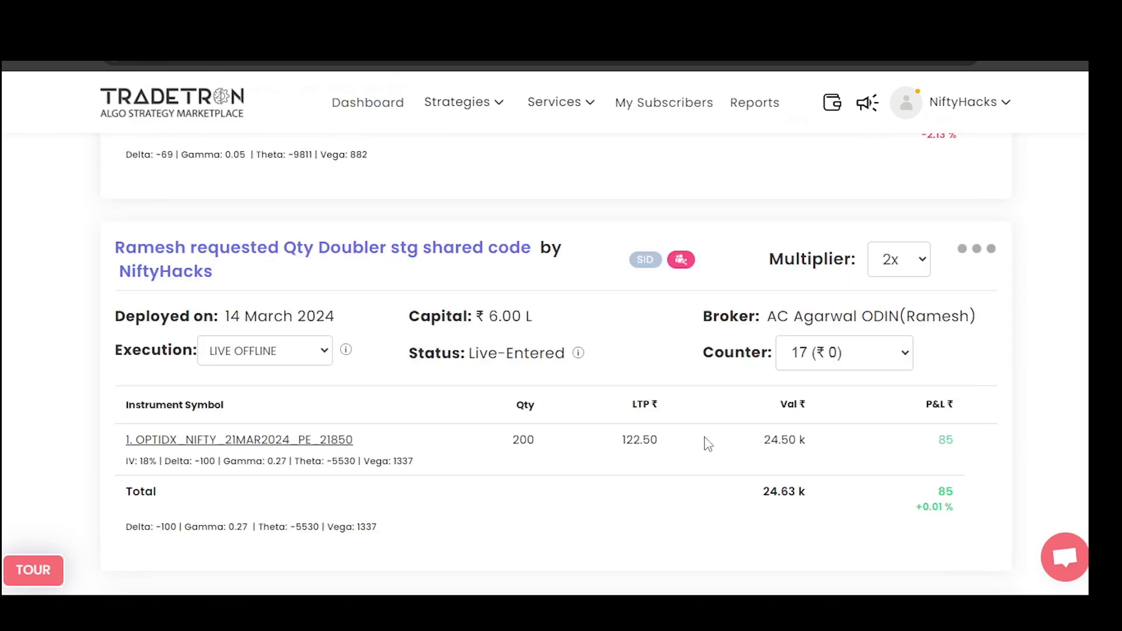
{"action": "left_click", "coordinate": [293, 440]}
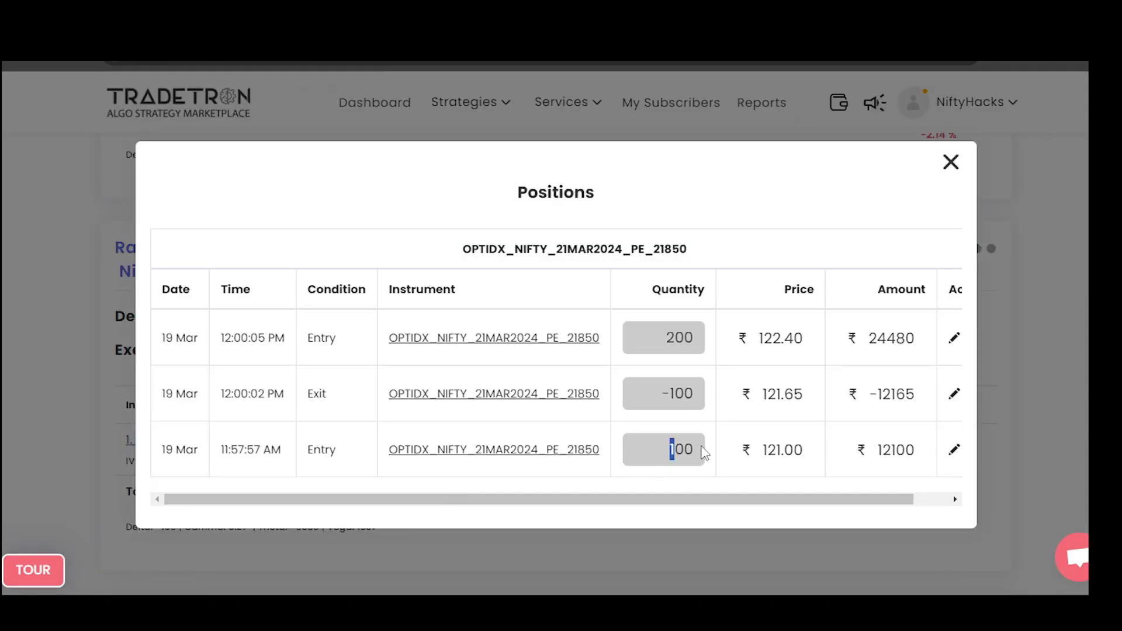
{"action": "left_click_drag", "start_coordinate": [672, 449], "coordinate": [791, 440]}
{"action": "left_click_drag", "start_coordinate": [723, 335], "coordinate": [831, 408]}
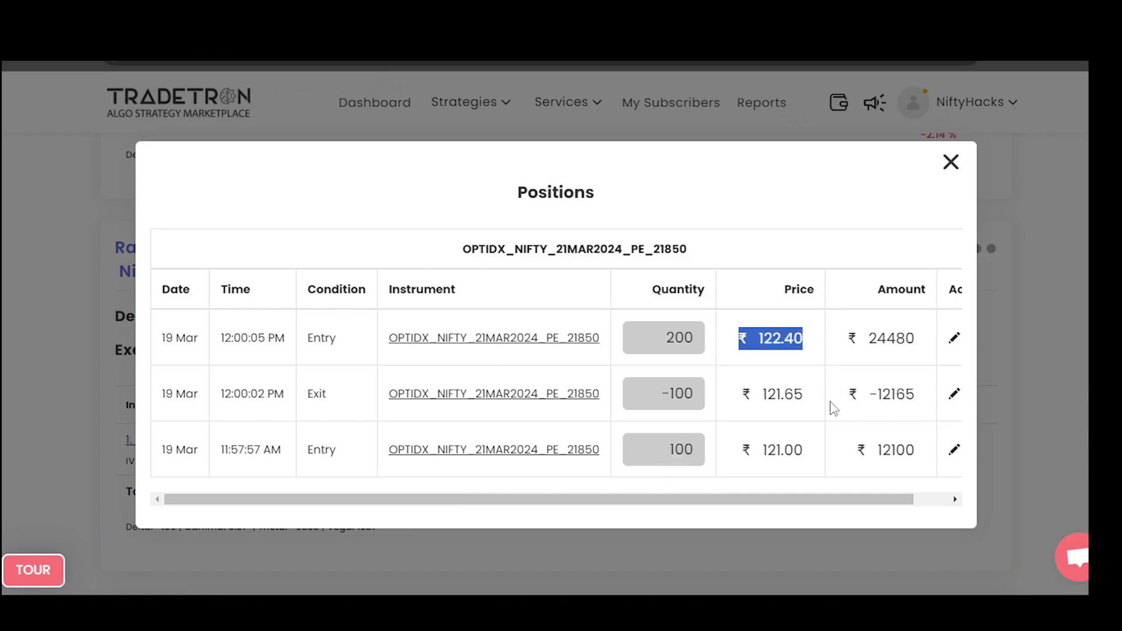
Step: Compare the exit and re-entry times and the two entry quantities in the PE 21850 history, and close it
{"action": "left_click_drag", "start_coordinate": [260, 389], "coordinate": [286, 390]}
{"action": "left_click_drag", "start_coordinate": [240, 338], "coordinate": [295, 346]}
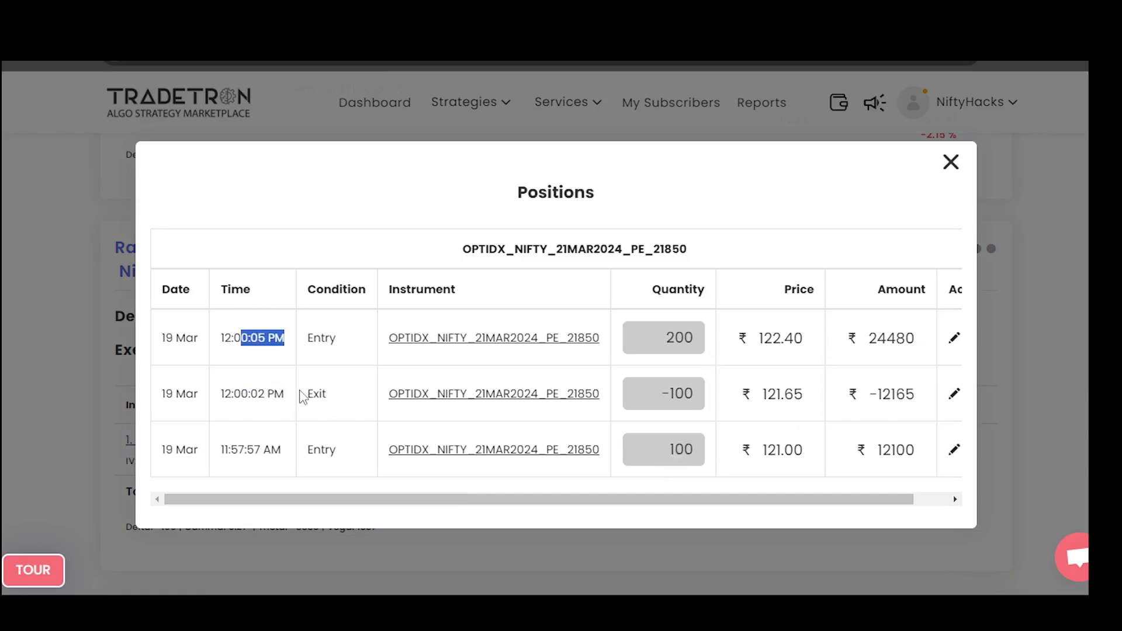
{"action": "left_click_drag", "start_coordinate": [322, 393], "coordinate": [333, 397]}
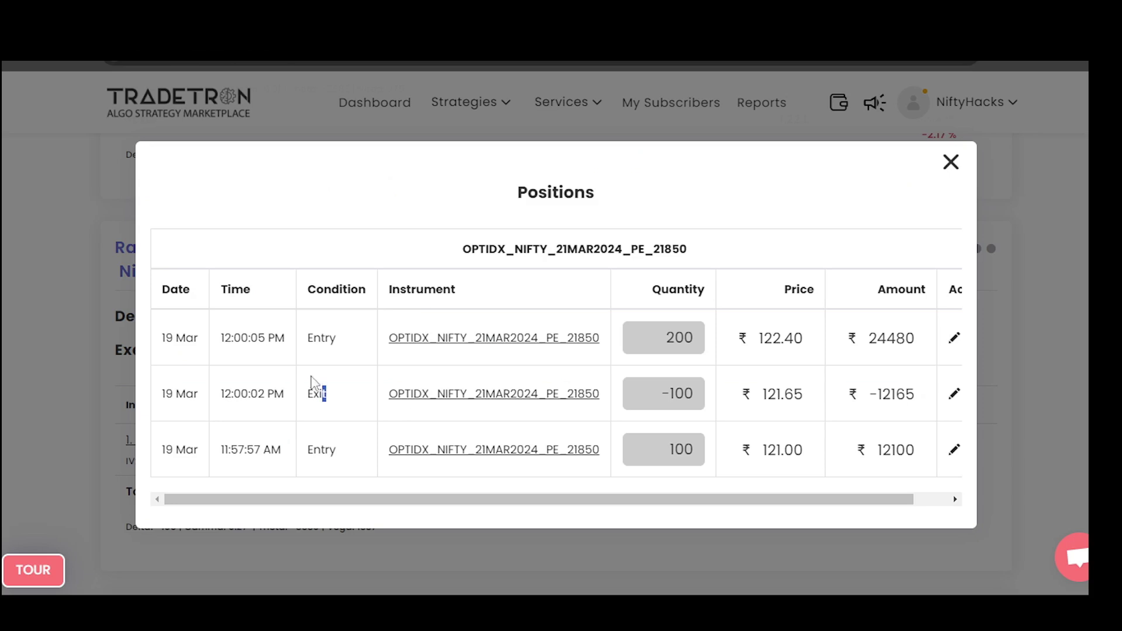
{"action": "left_click_drag", "start_coordinate": [666, 448], "coordinate": [721, 443]}
{"action": "left_click_drag", "start_coordinate": [670, 340], "coordinate": [714, 338]}
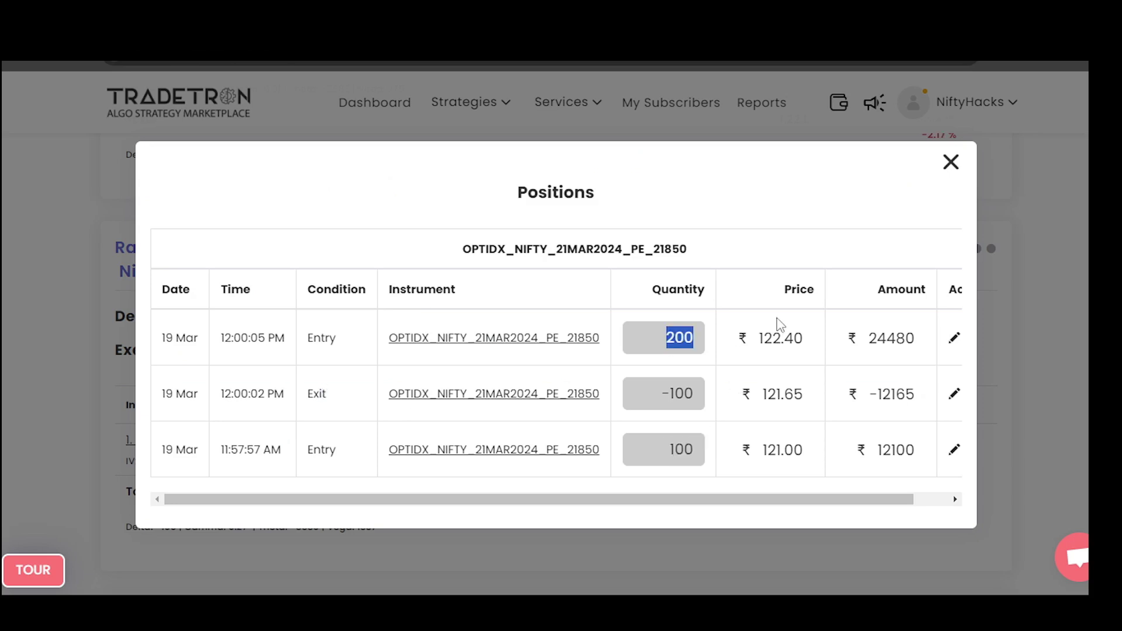
{"action": "left_click", "coordinate": [952, 169]}
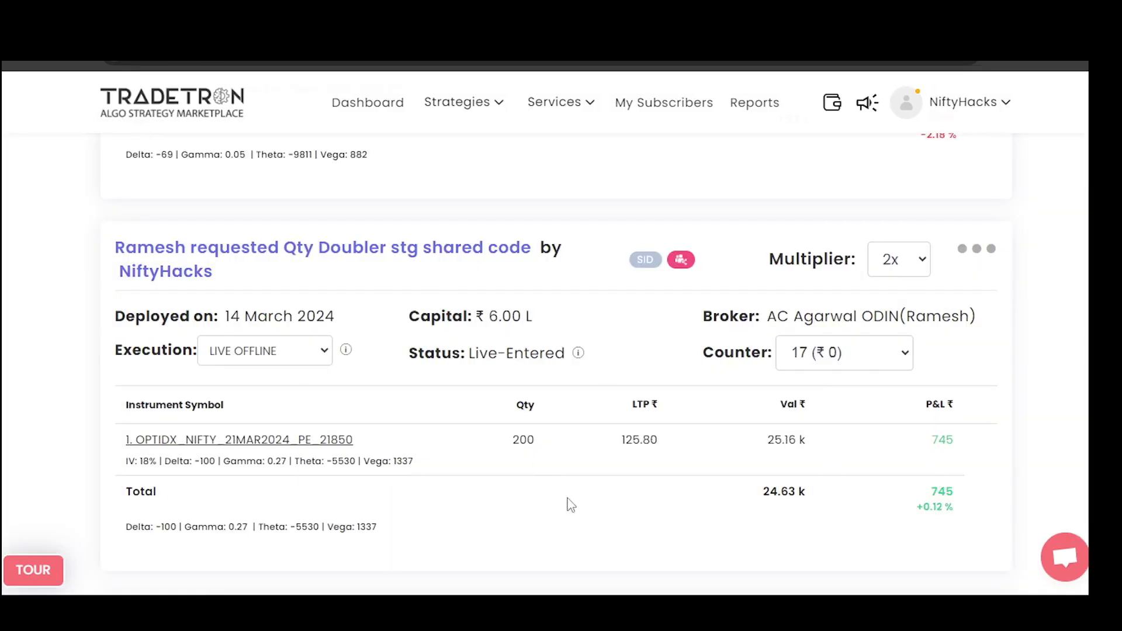
Step: Open the Qty Doubler strategy's runtime data for counter 17 and highlight the qty and max_pnl values
{"action": "left_click", "coordinate": [977, 250]}
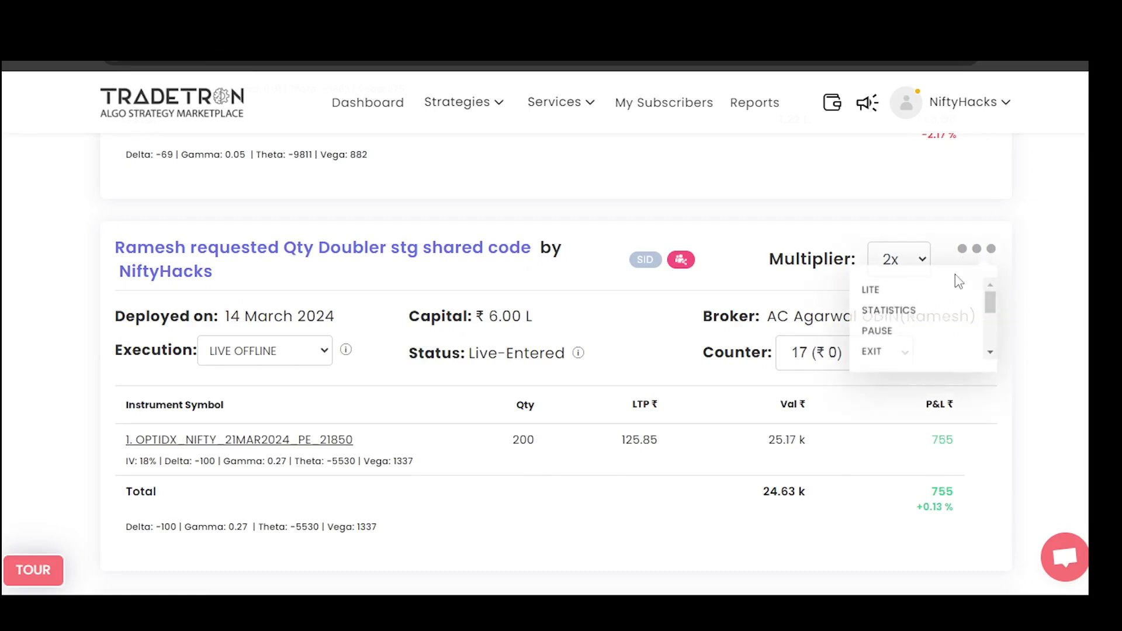
{"action": "scroll", "coordinate": [884, 342], "scroll_direction": "down", "scroll_amount": 3}
{"action": "left_click", "coordinate": [885, 334]}
{"action": "left_click_drag", "start_coordinate": [682, 342], "coordinate": [743, 353]}
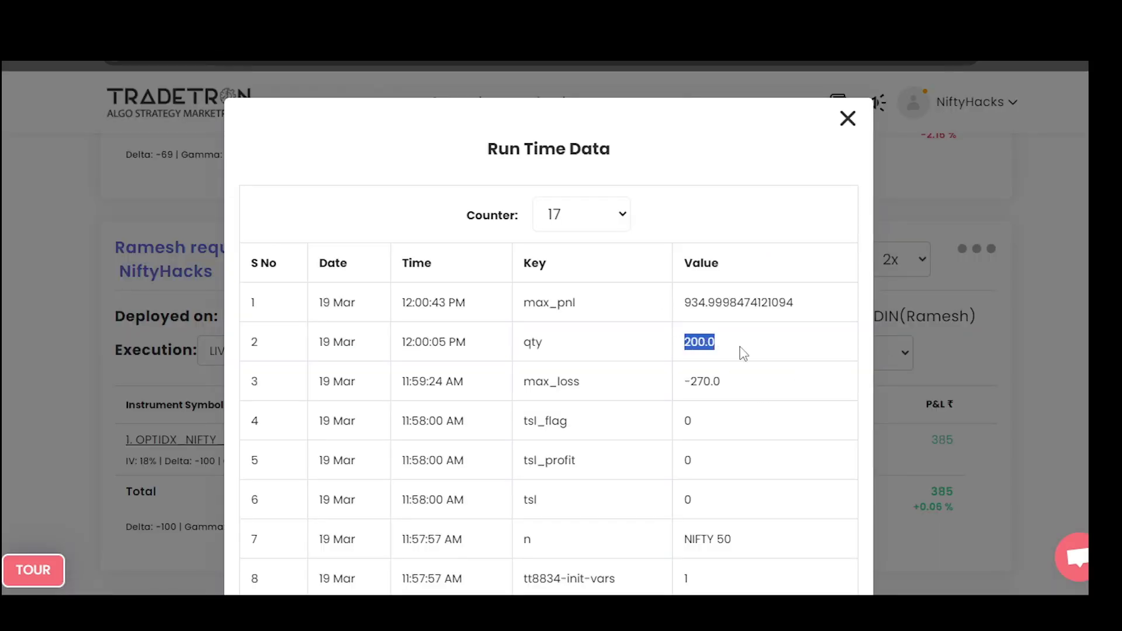
{"action": "left_click_drag", "start_coordinate": [684, 302], "coordinate": [789, 302]}
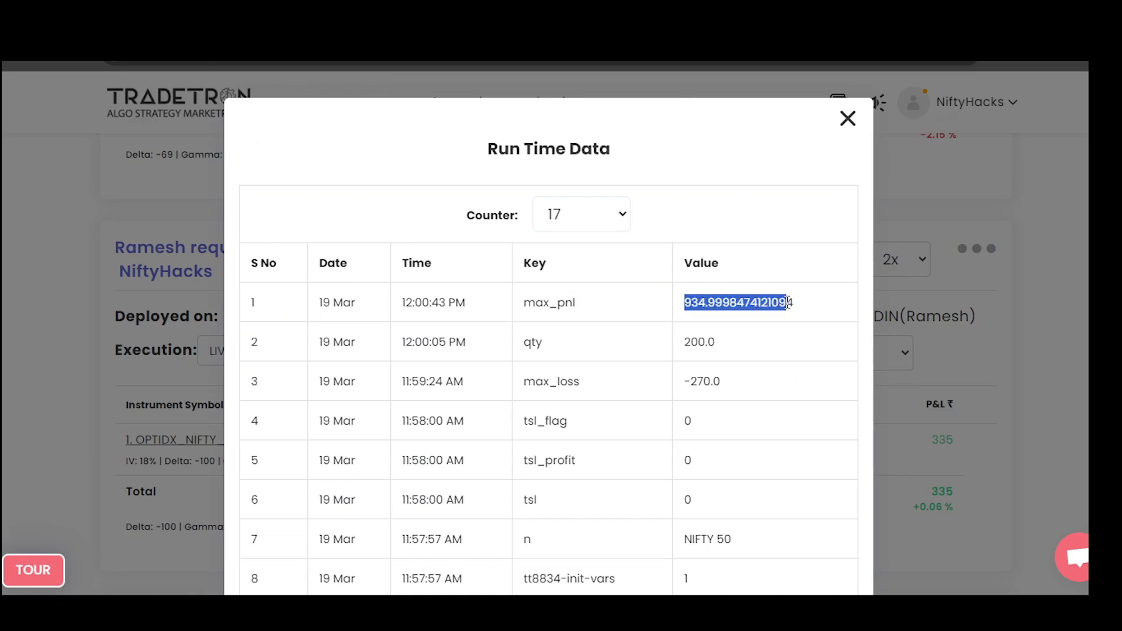
{"action": "left_click", "coordinate": [800, 370]}
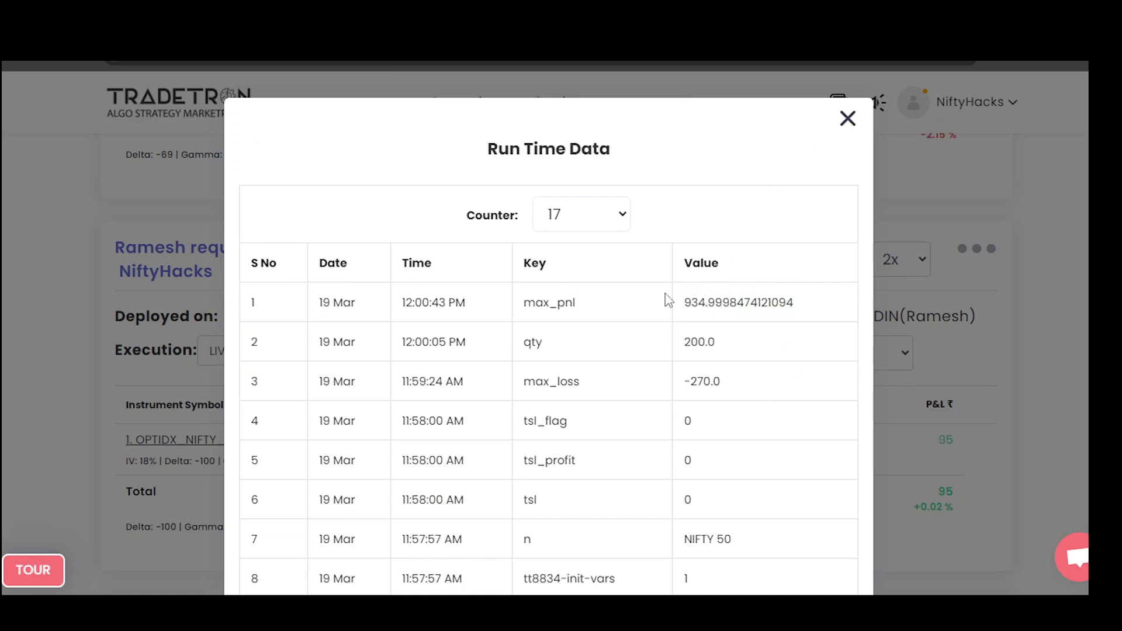
{"action": "left_click_drag", "start_coordinate": [690, 302], "coordinate": [818, 319]}
{"action": "left_click", "coordinate": [809, 383]}
{"action": "left_click", "coordinate": [880, 139]}
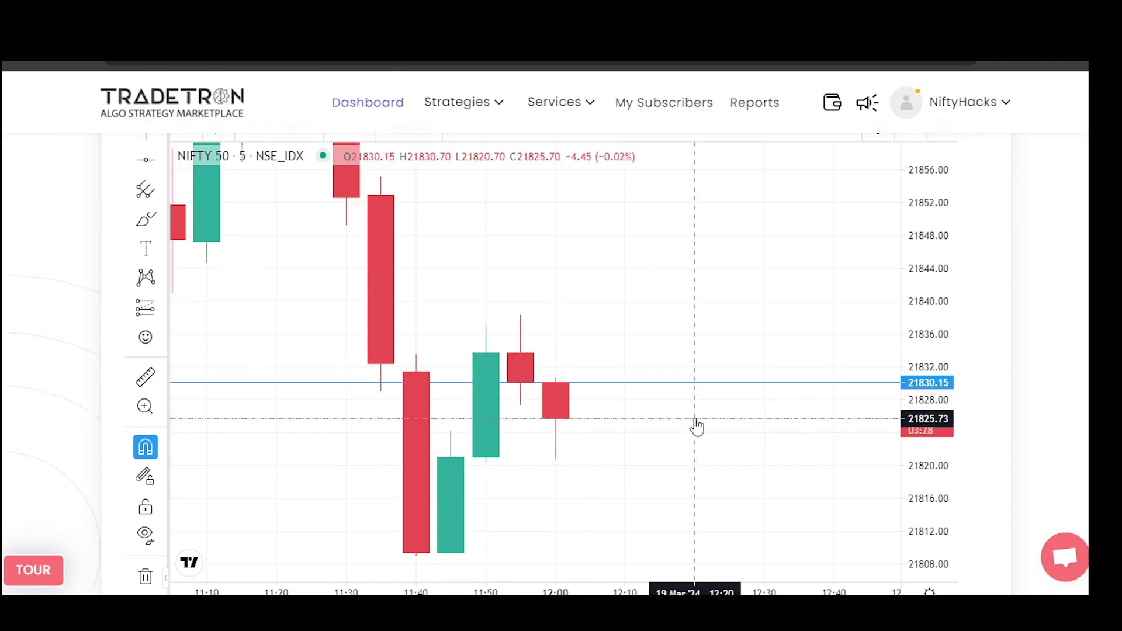
Step: Rescale the NIFTY 50 chart to compare the current 12:00 candle with the earlier candles
{"action": "left_click_drag", "start_coordinate": [925, 270], "coordinate": [930, 449]}
{"action": "scroll", "coordinate": [776, 446], "scroll_direction": "down", "scroll_amount": 3}
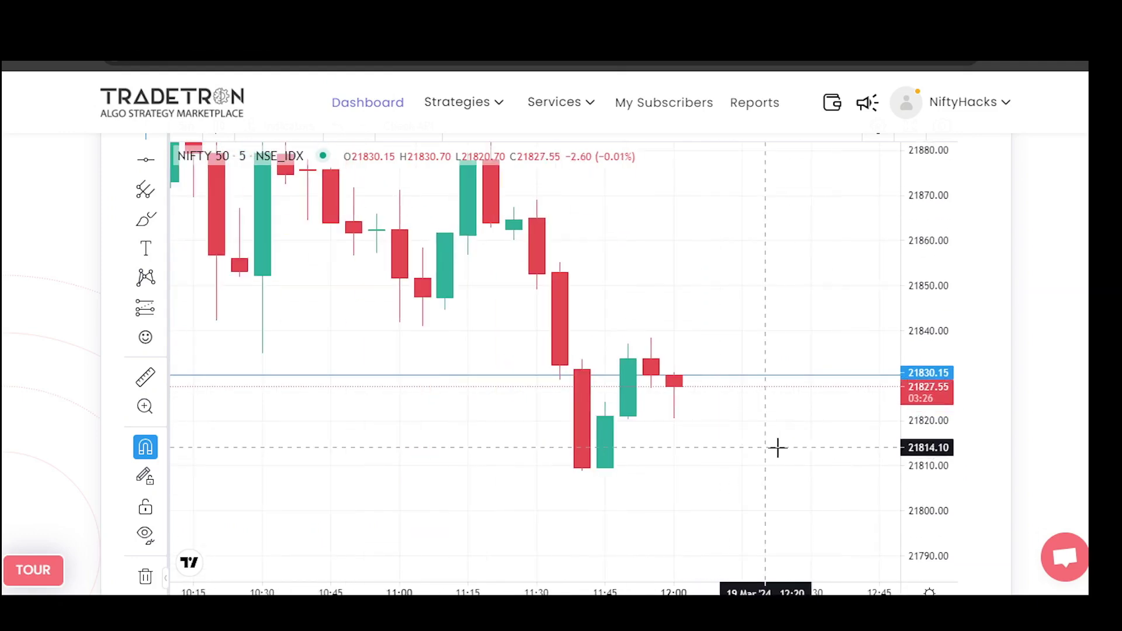
{"action": "scroll", "coordinate": [776, 446], "scroll_direction": "up", "scroll_amount": 3}
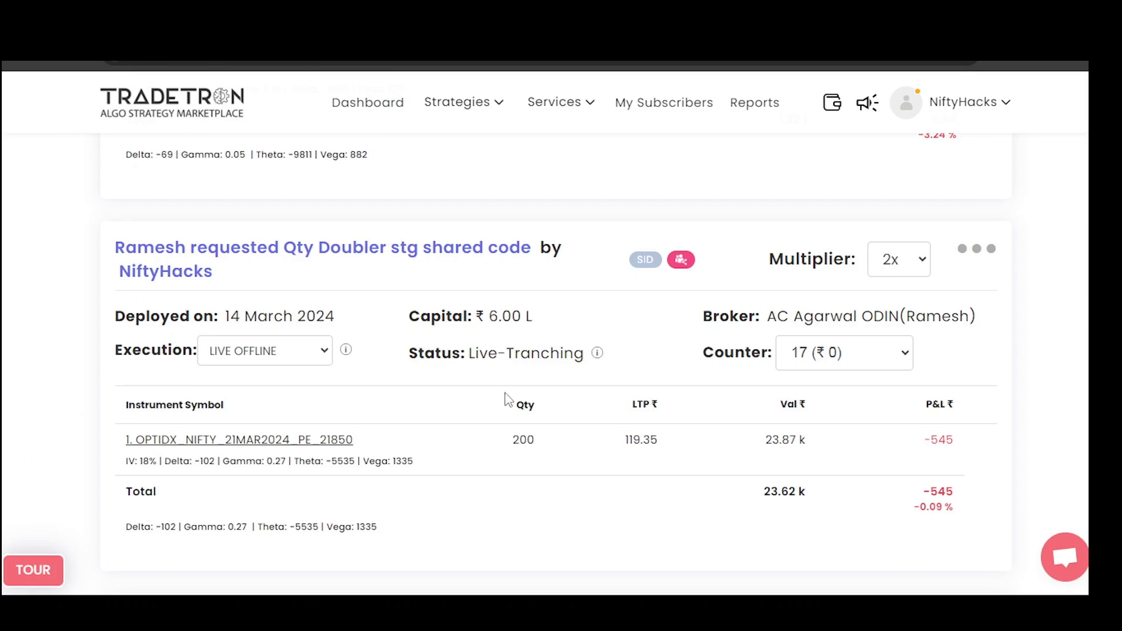
Step: Highlight the strategy's Live-Tranching status, and review the entries and exits in the PE 21850 position history
{"action": "left_click_drag", "start_coordinate": [469, 353], "coordinate": [574, 353]}
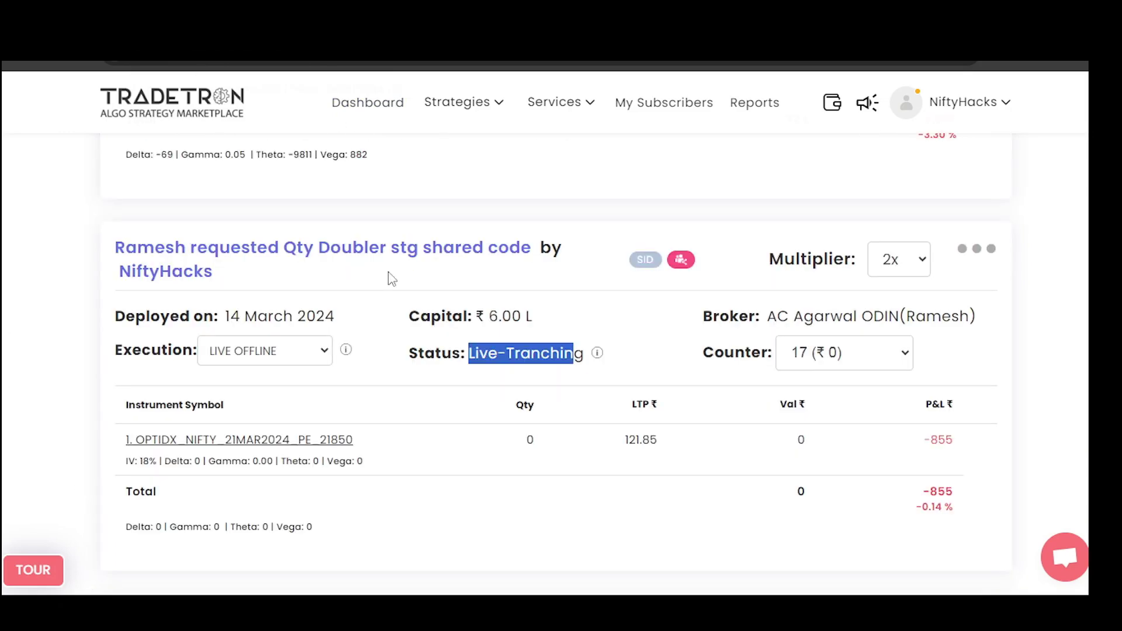
{"action": "left_click", "coordinate": [466, 475]}
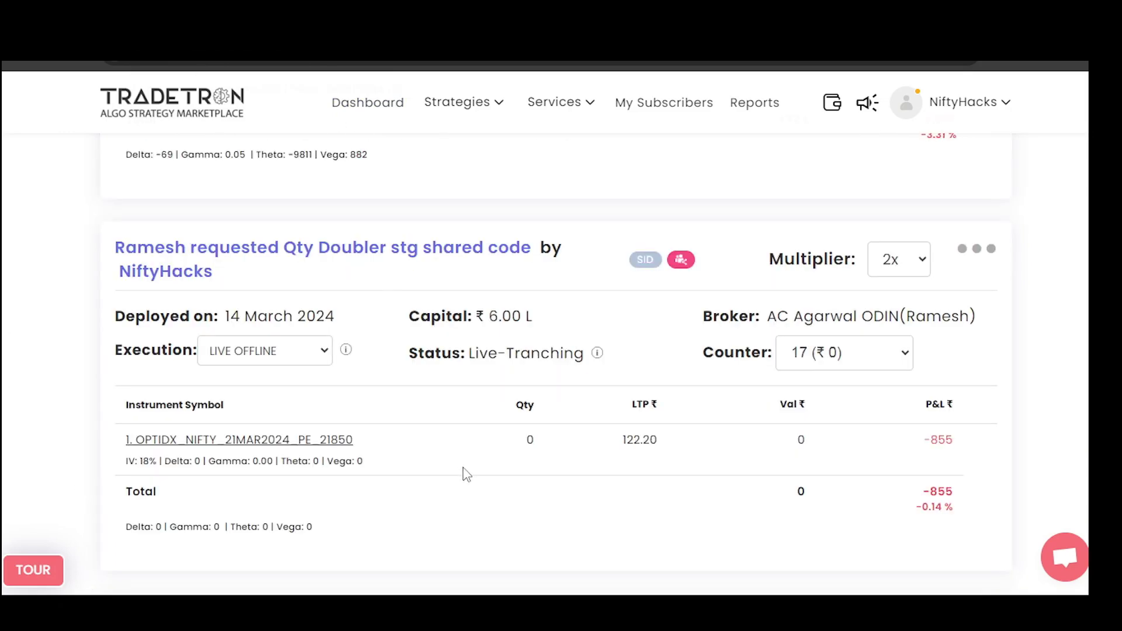
{"action": "left_click", "coordinate": [349, 442]}
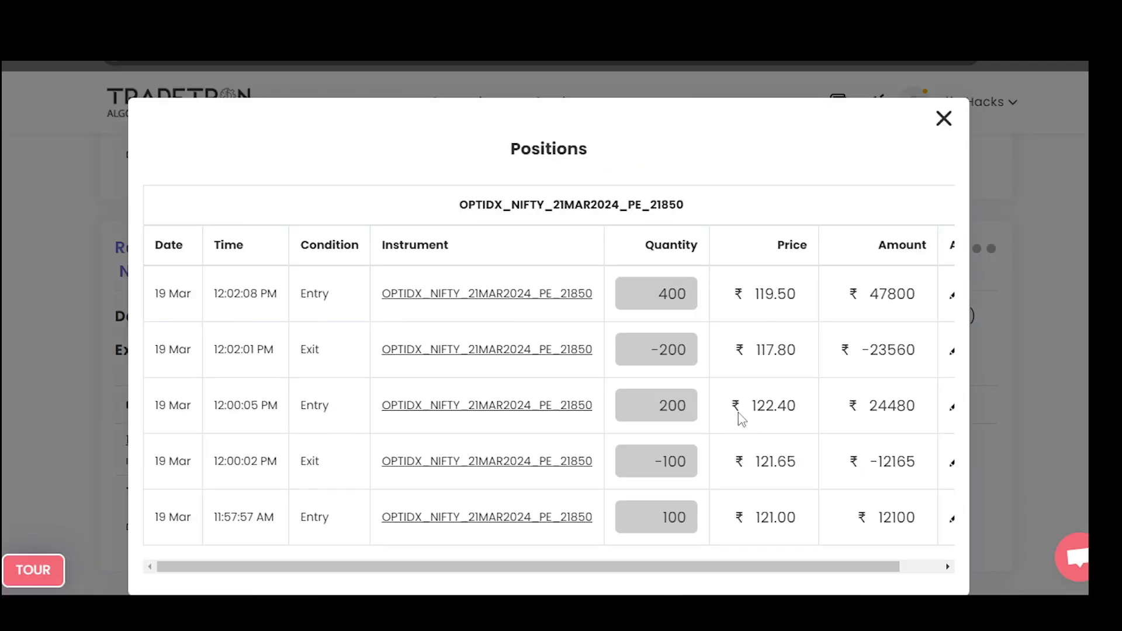
{"action": "left_click", "coordinate": [942, 120]}
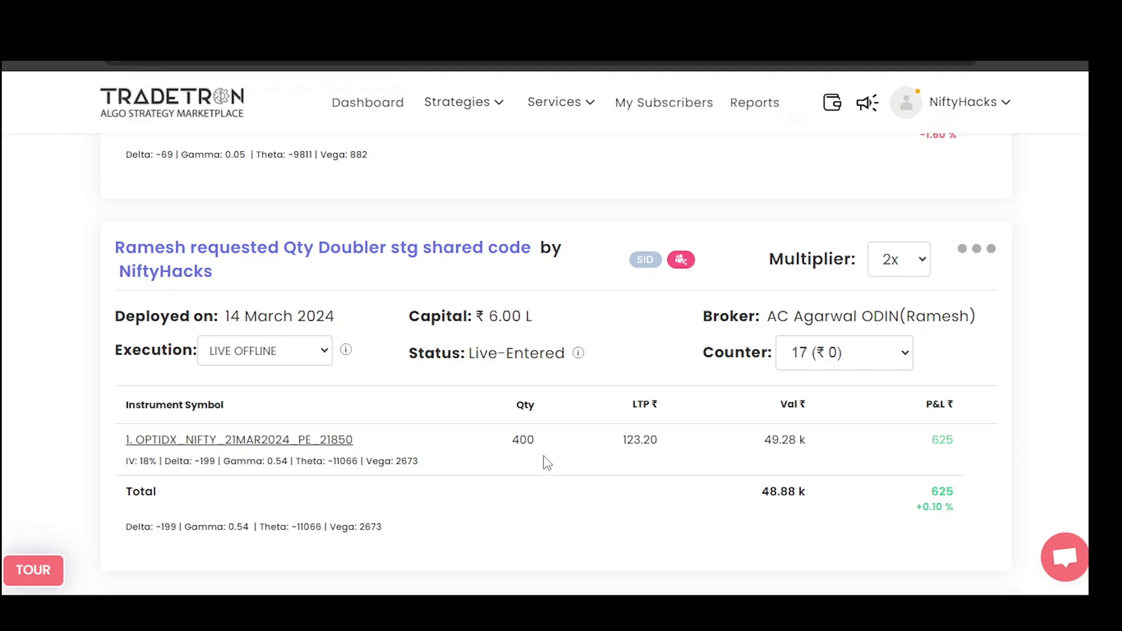
Step: Point out the quantity of the re-entered PE 21850 position on the Qty Doubler strategy card
{"action": "double_click", "coordinate": [518, 442]}
{"action": "left_click", "coordinate": [558, 447]}
{"action": "left_click_drag", "start_coordinate": [557, 447], "coordinate": [513, 458]}
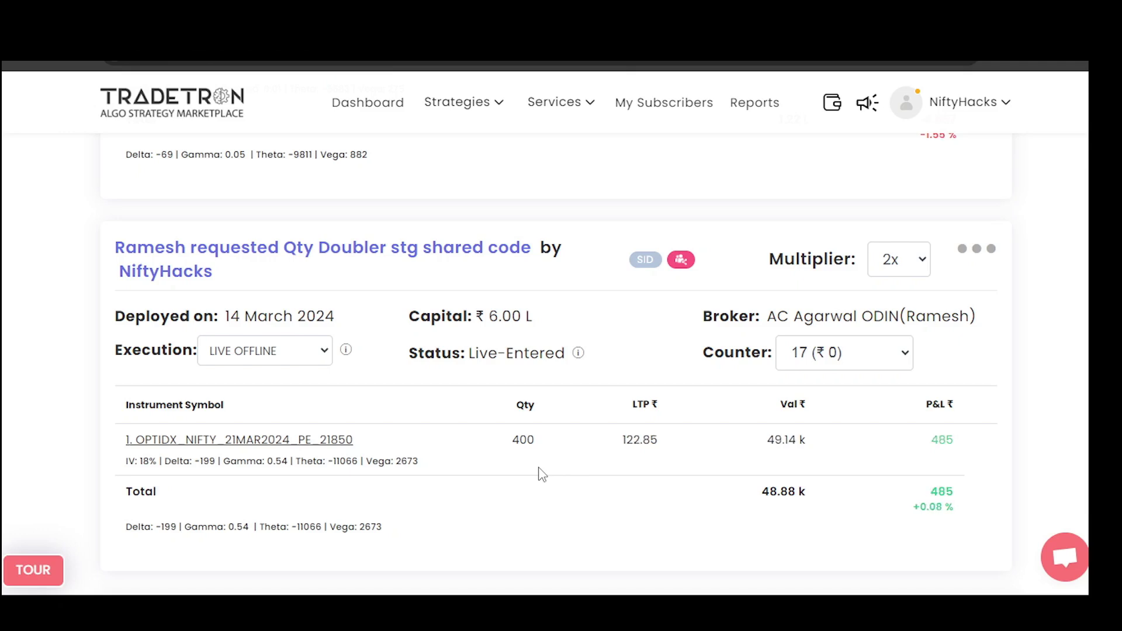
{"action": "left_click_drag", "start_coordinate": [533, 444], "coordinate": [504, 448]}
{"action": "left_click", "coordinate": [532, 442]}
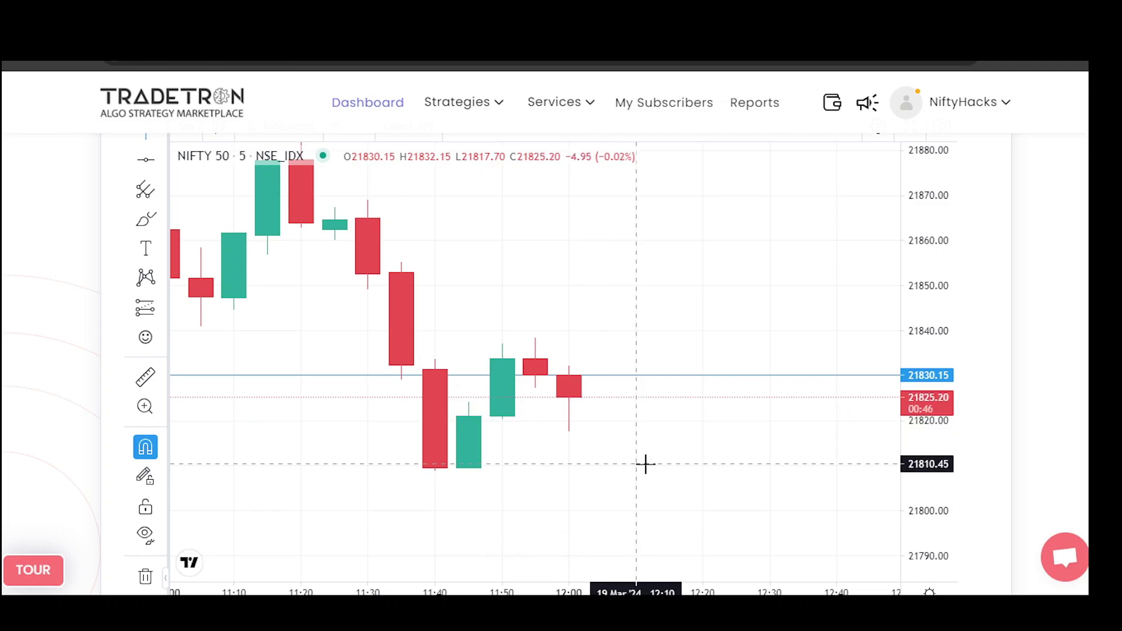
Step: Check the NIFTY 50 chart, and review the max_pnl value in the Qty Doubler strategy's runtime data
{"action": "scroll", "coordinate": [81, 372], "scroll_direction": "down", "scroll_amount": 10}
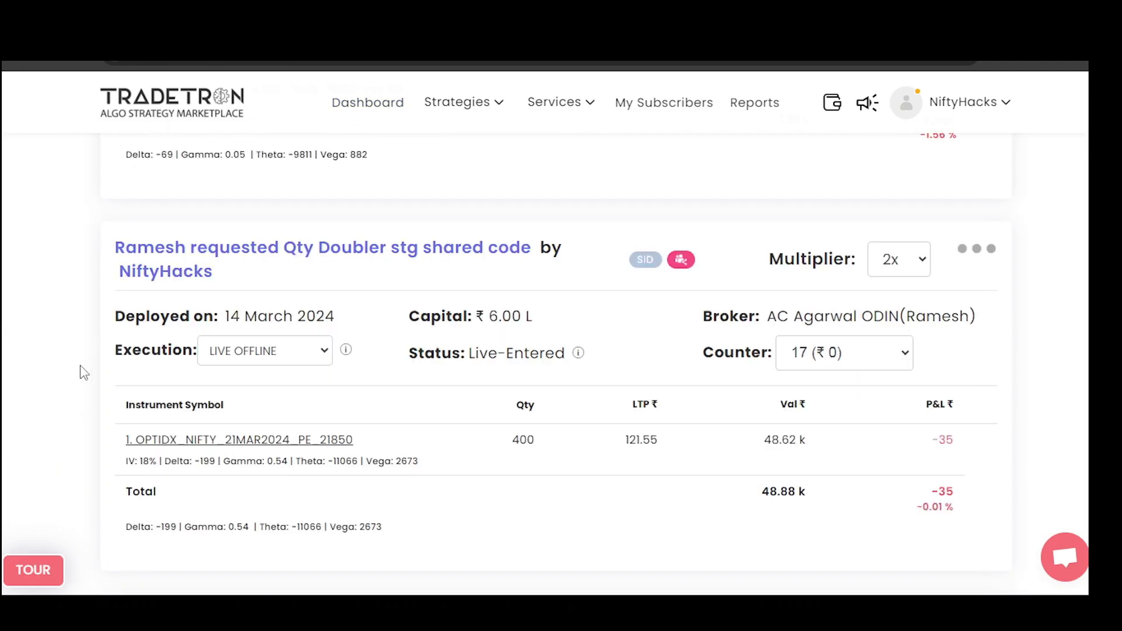
{"action": "left_click", "coordinate": [961, 250]}
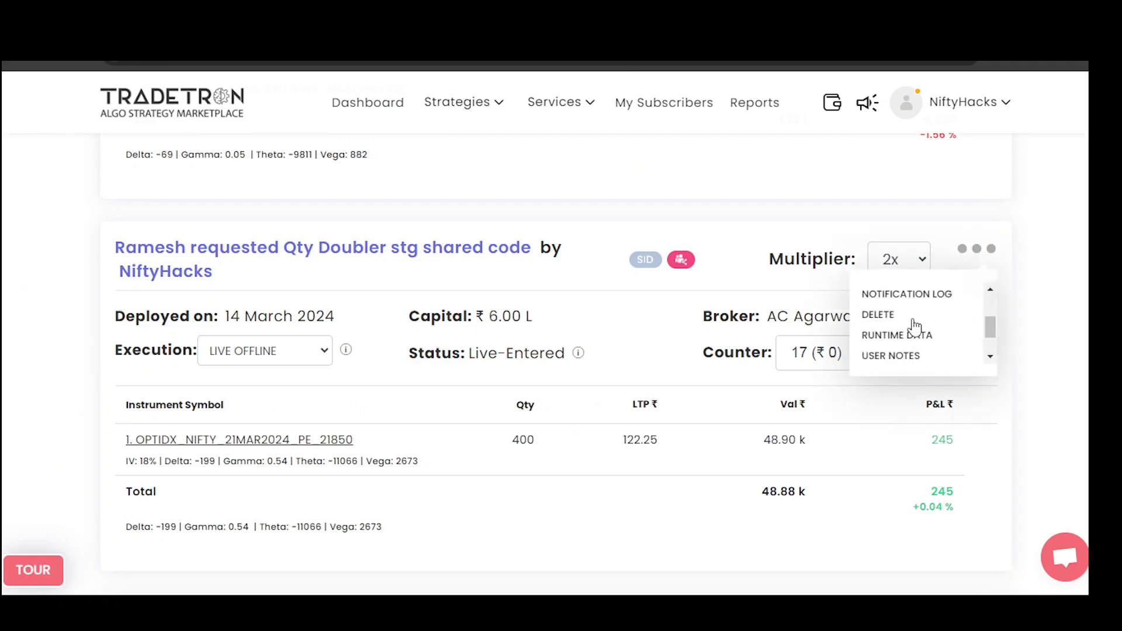
{"action": "left_click", "coordinate": [902, 335]}
{"action": "left_click_drag", "start_coordinate": [678, 301], "coordinate": [778, 349]}
{"action": "left_click", "coordinate": [777, 349]}
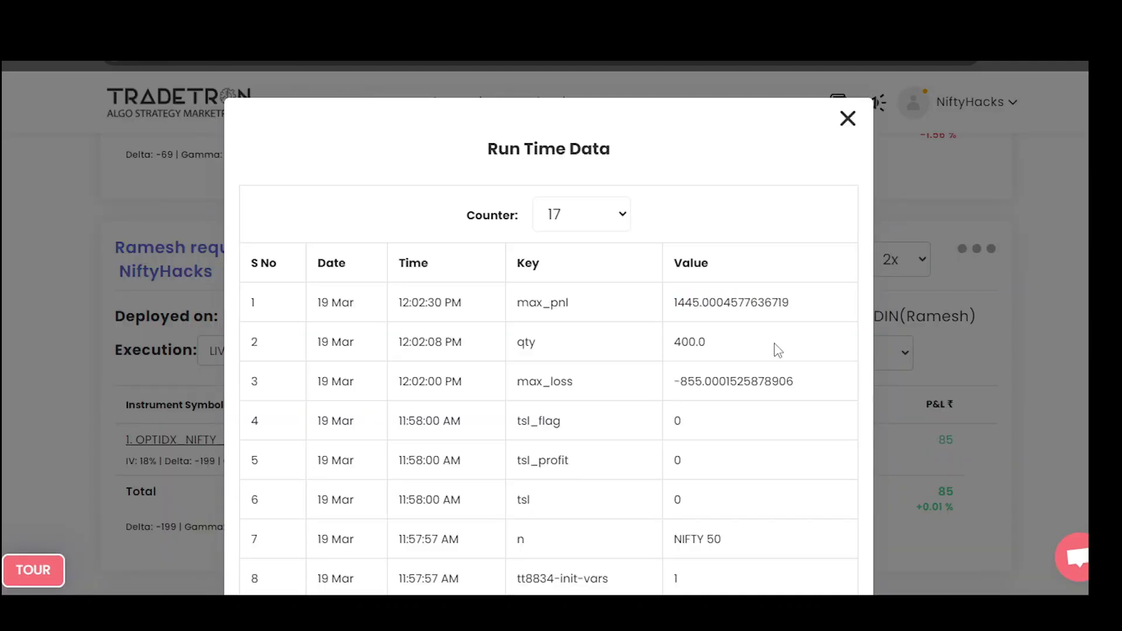
{"action": "left_click", "coordinate": [845, 123]}
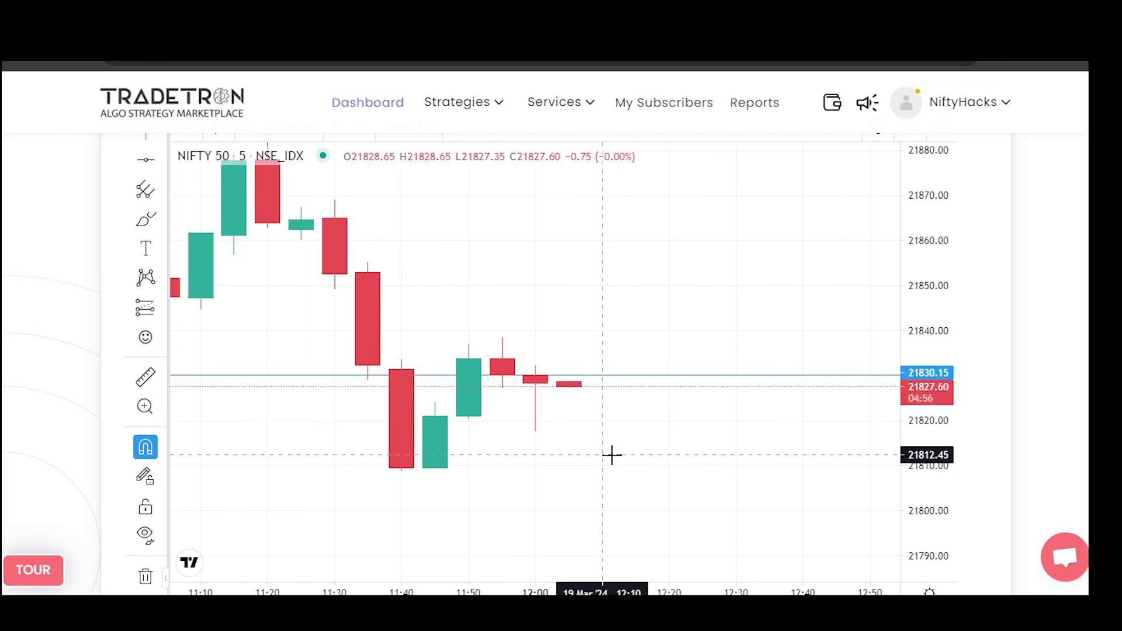
Step: Move the horizontal line on the NIFTY 50 chart to the 12:00 candle's close at 21828.35
{"action": "left_click_drag", "start_coordinate": [536, 369], "coordinate": [536, 383]}
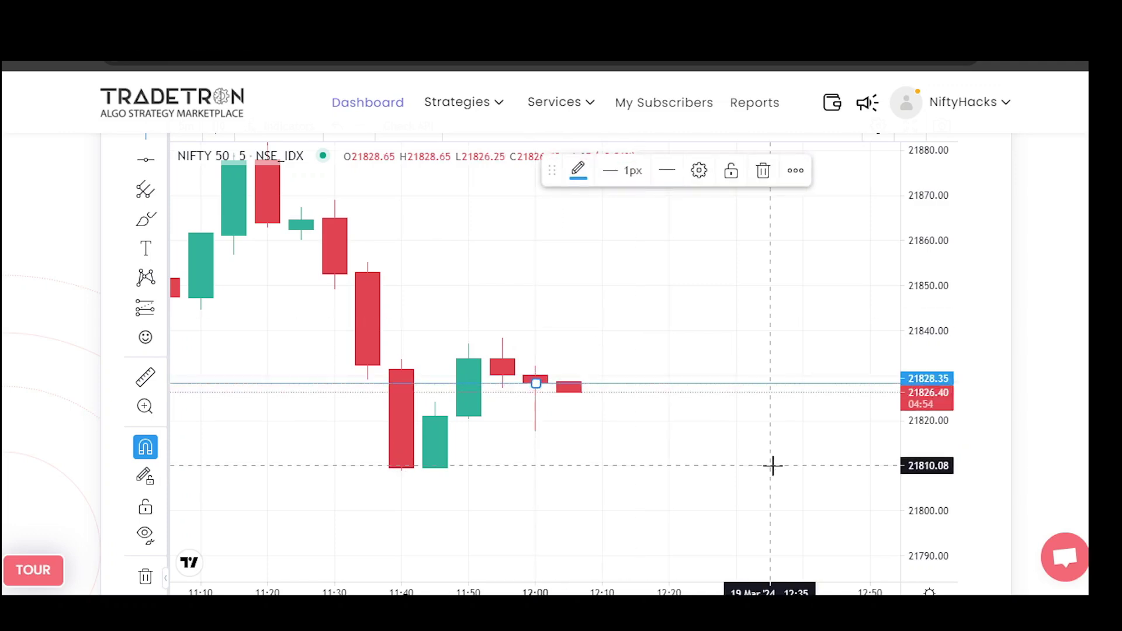
{"action": "left_click", "coordinate": [852, 473]}
{"action": "scroll", "coordinate": [851, 368], "scroll_direction": "up", "scroll_amount": 3}
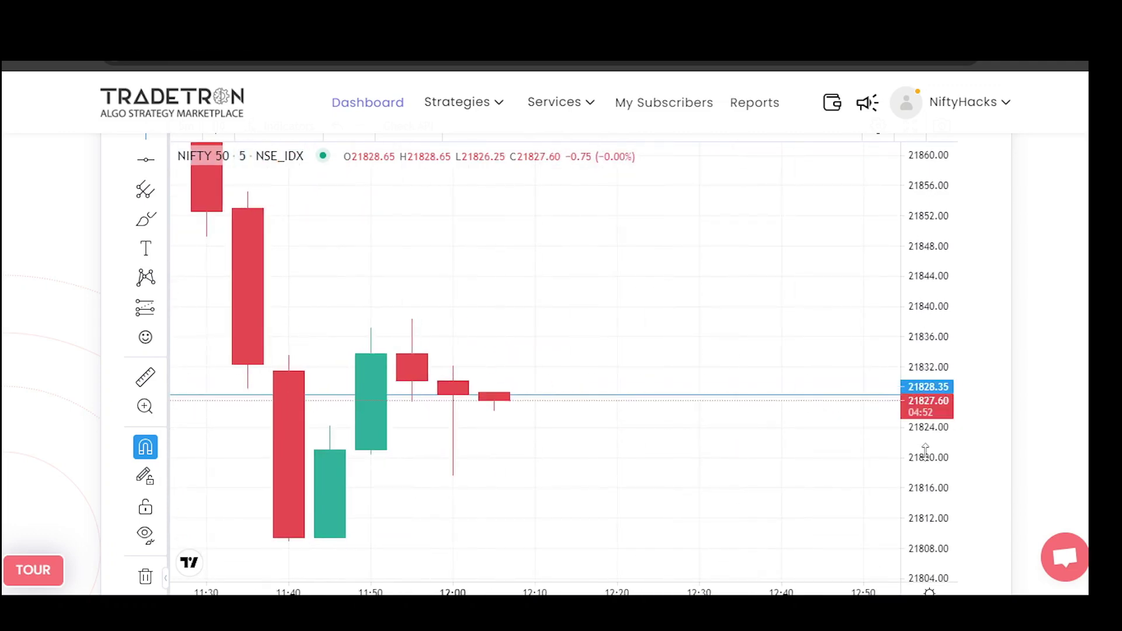
{"action": "left_click_drag", "start_coordinate": [781, 273], "coordinate": [869, 247]}
{"action": "left_click_drag", "start_coordinate": [914, 339], "coordinate": [676, 395]}
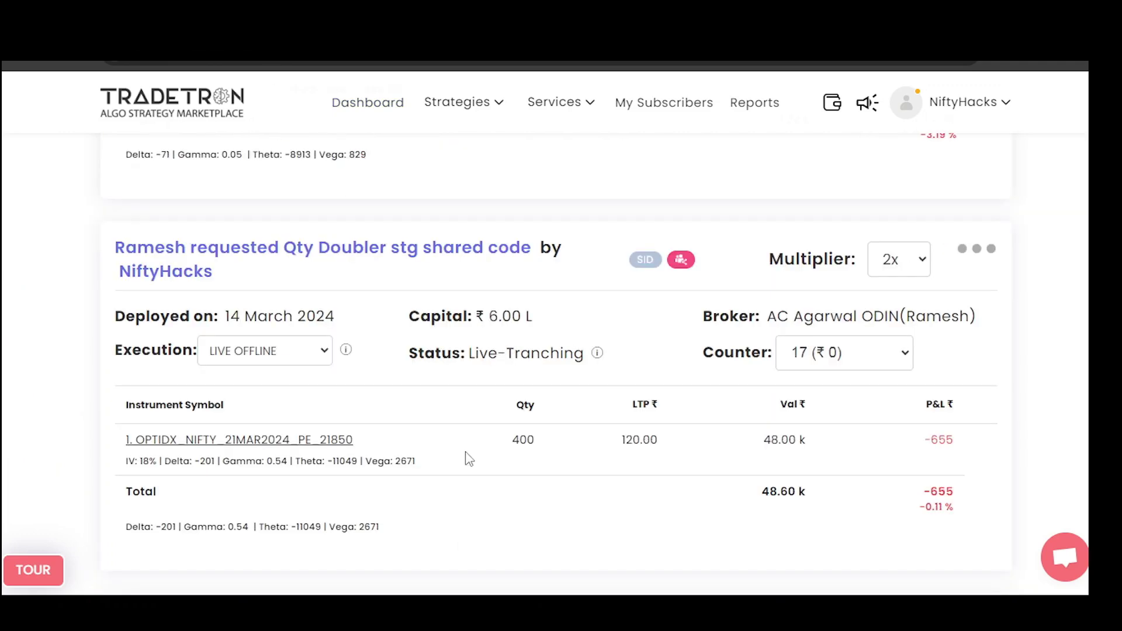
Step: Highlight the Live-Tranching status, look through the strategy's universal section and settings, and check the PE 21850 quantity
{"action": "left_click_drag", "start_coordinate": [498, 353], "coordinate": [591, 359]}
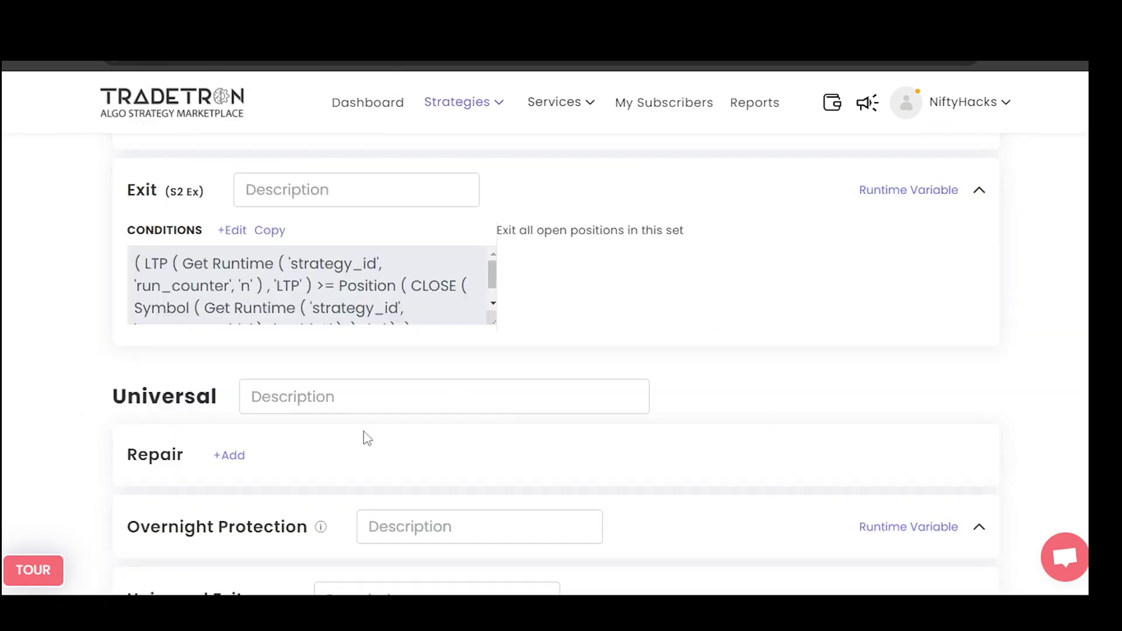
{"action": "scroll", "coordinate": [795, 413], "scroll_direction": "down", "scroll_amount": 5}
{"action": "scroll", "coordinate": [799, 413], "scroll_direction": "down", "scroll_amount": 7}
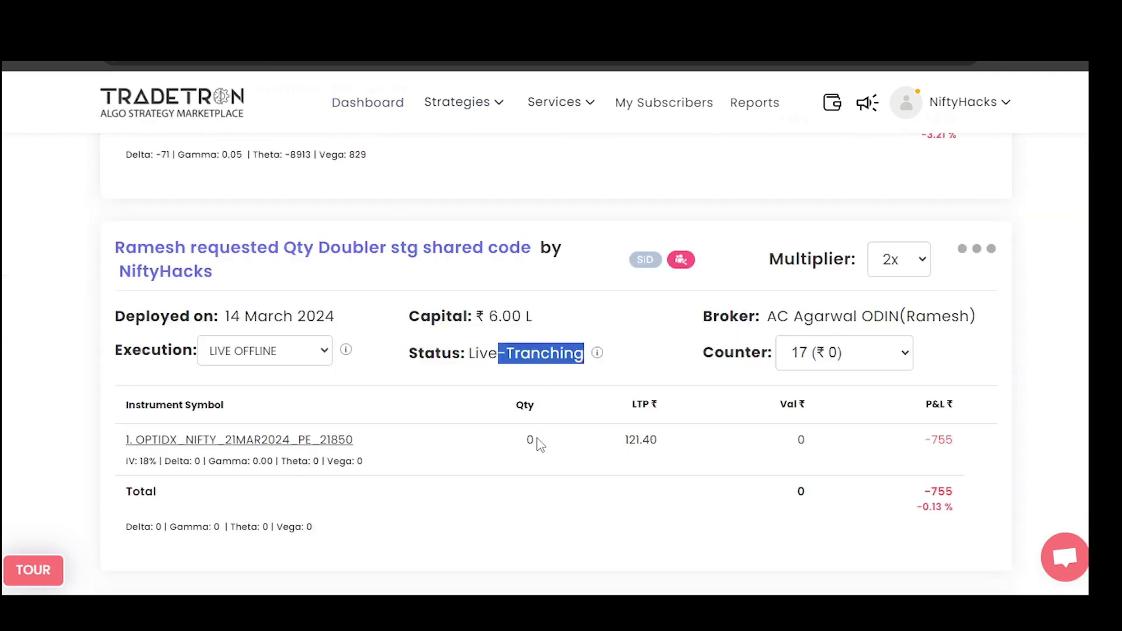
{"action": "left_click", "coordinate": [546, 442]}
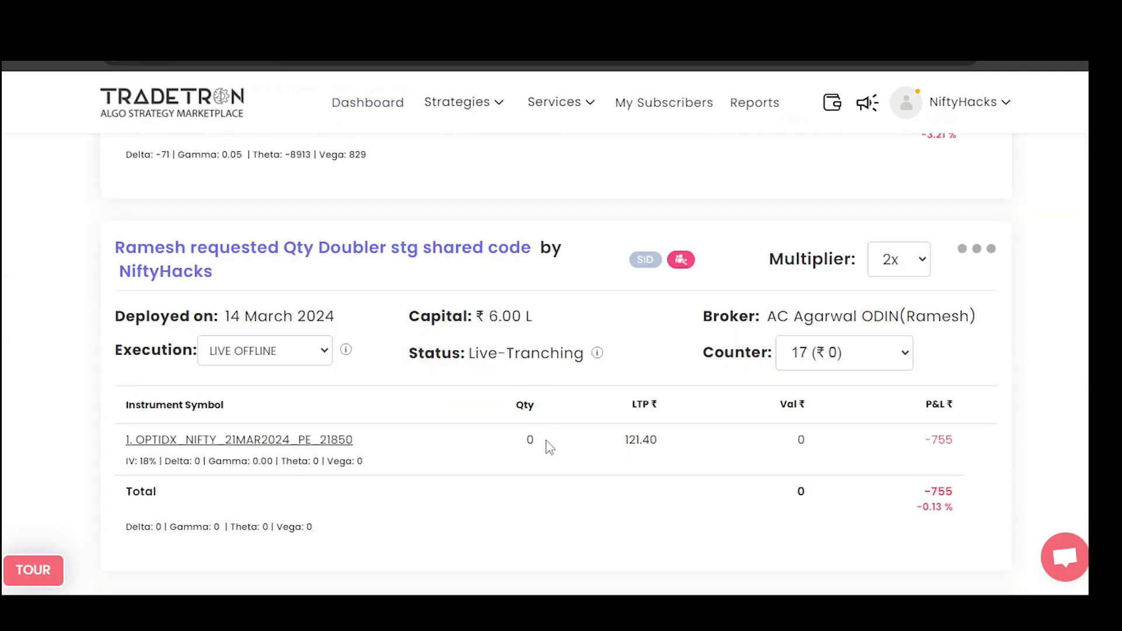
{"action": "left_click", "coordinate": [602, 451]}
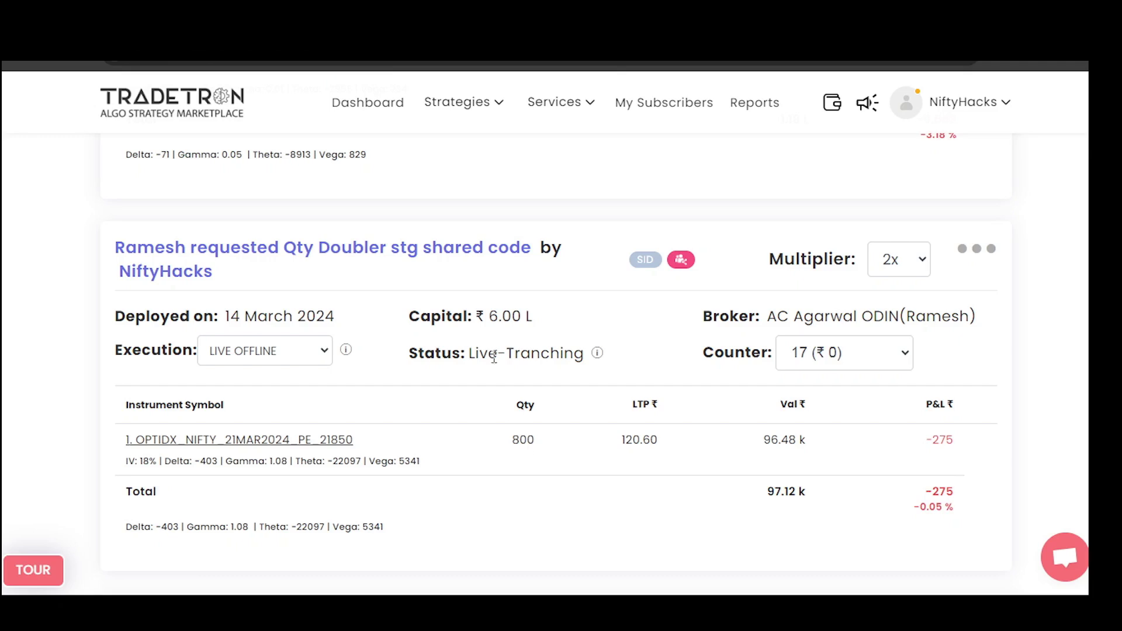
Step: Highlight the new PE 21850 quantity on the strategy card
{"action": "left_click_drag", "start_coordinate": [507, 443], "coordinate": [542, 445]}
{"action": "left_click", "coordinate": [555, 447]}
{"action": "double_click", "coordinate": [522, 438]}
{"action": "left_click", "coordinate": [591, 448]}
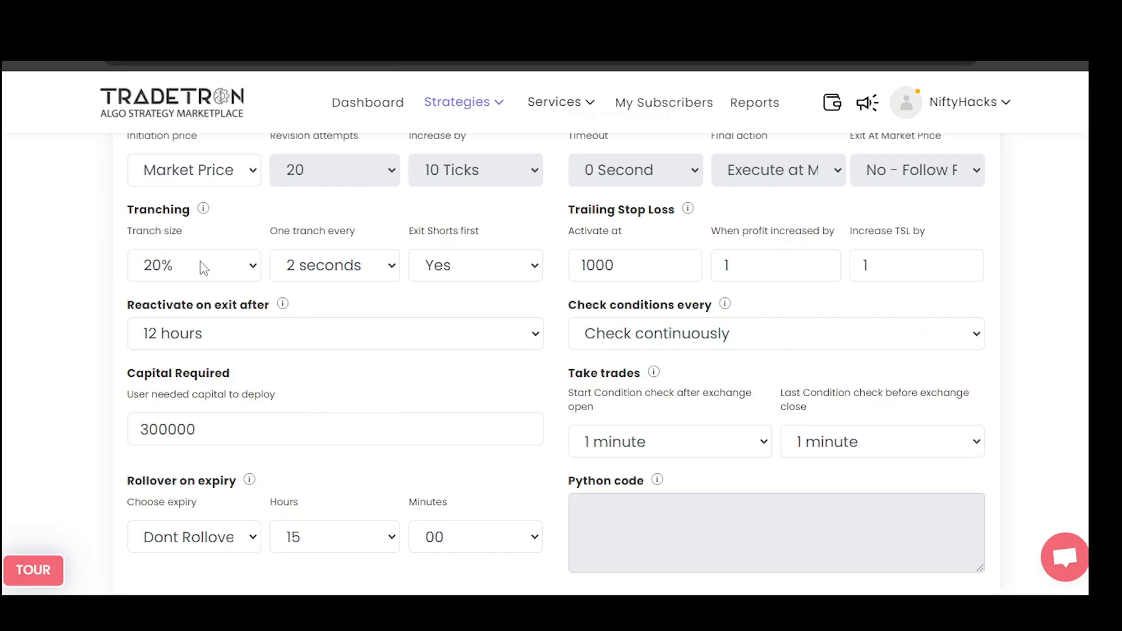
Step: Show the Tranch size options in the strategy settings, and open the CE 21850 position history
{"action": "left_click", "coordinate": [202, 266]}
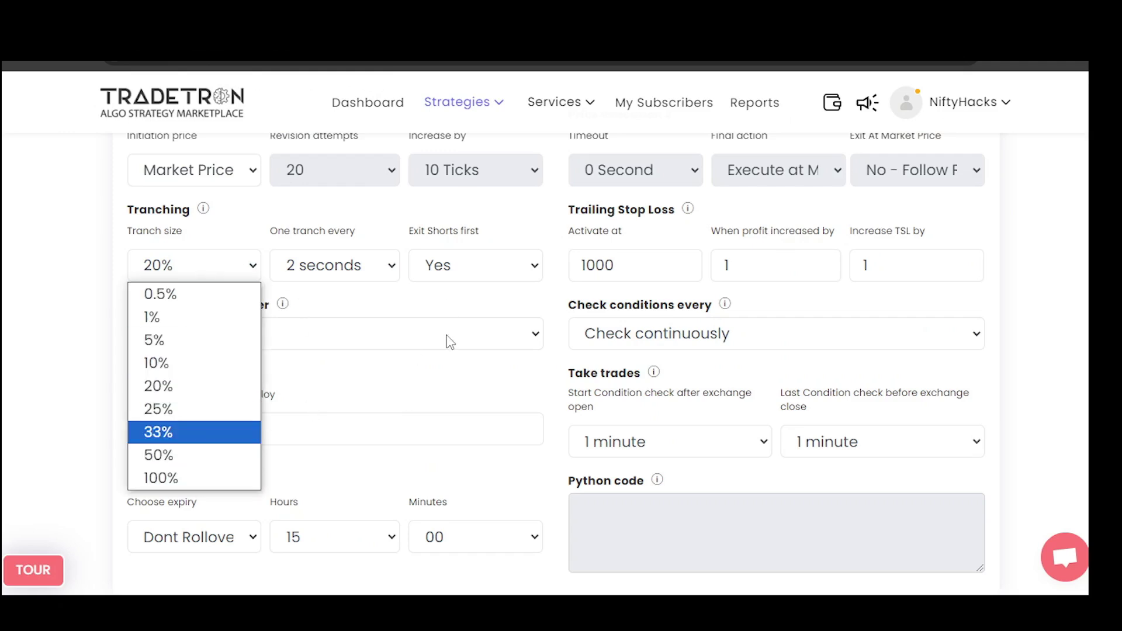
{"action": "left_click", "coordinate": [504, 327]}
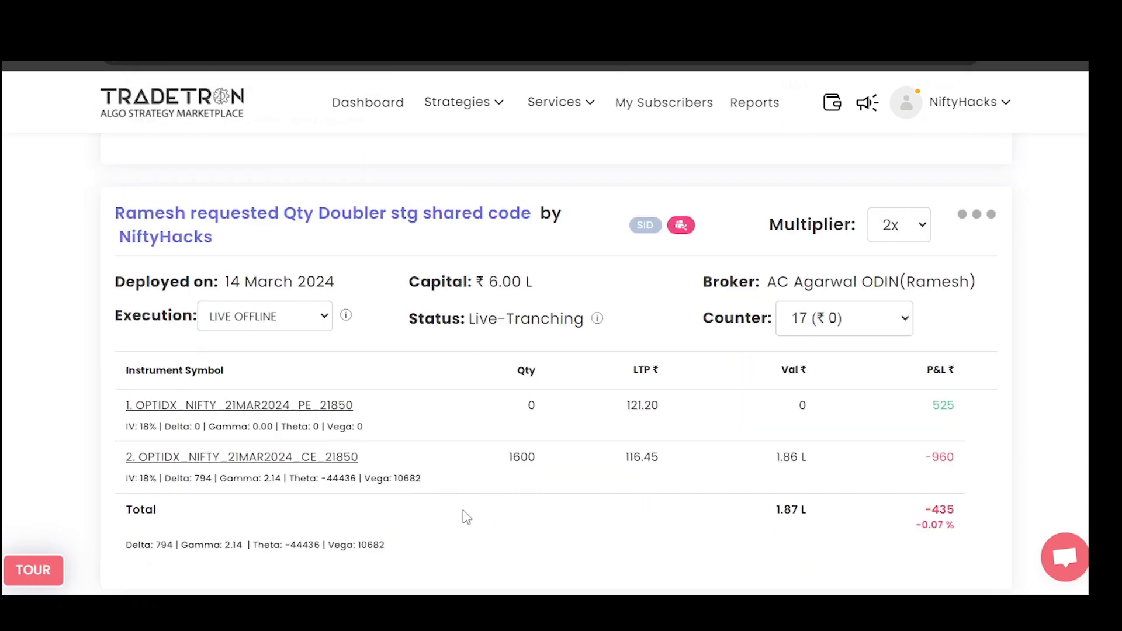
{"action": "left_click", "coordinate": [288, 457]}
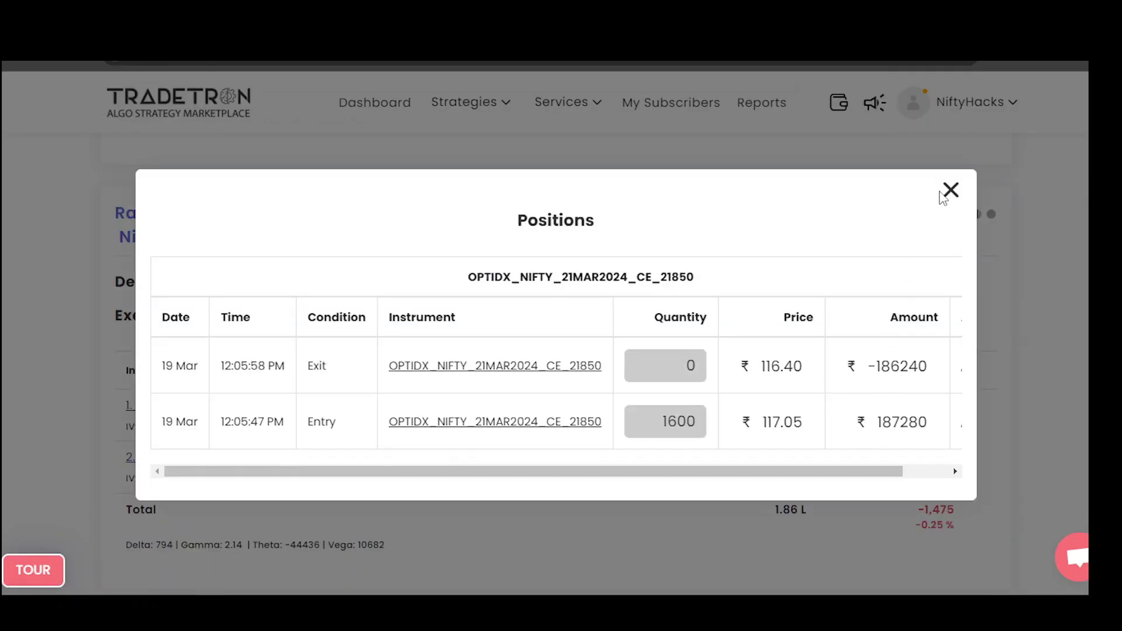
Step: Close the CE 21850 position history and highlight the PE 21850 quantity on the strategy card
{"action": "left_click", "coordinate": [951, 190]}
{"action": "left_click_drag", "start_coordinate": [507, 318], "coordinate": [626, 328]}
{"action": "left_click", "coordinate": [572, 454]}
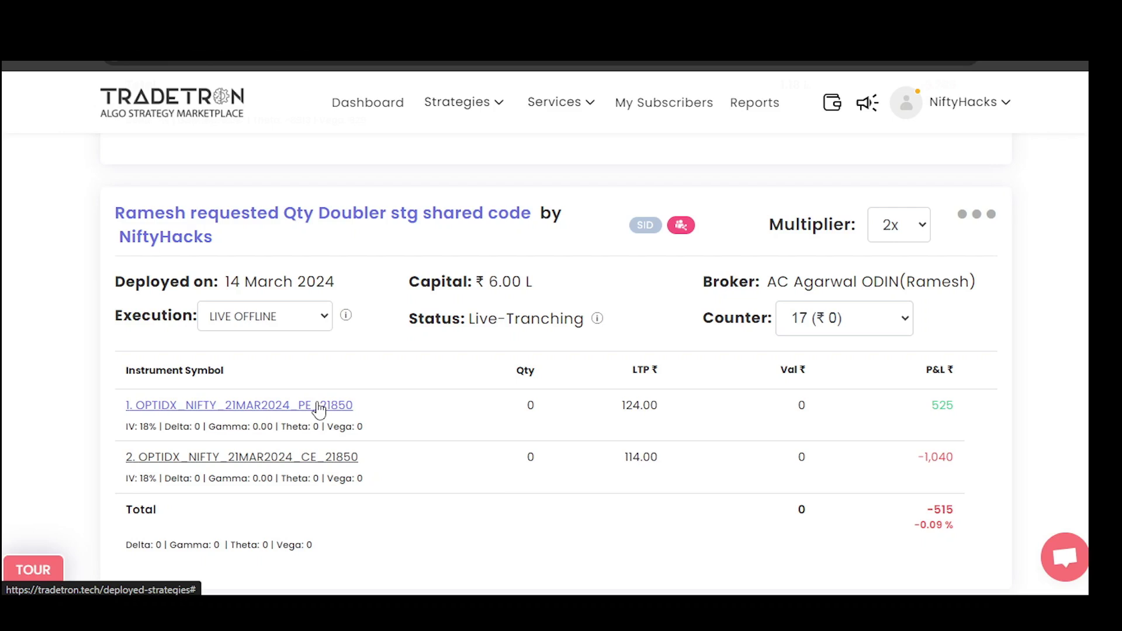
{"action": "left_click_drag", "start_coordinate": [528, 405], "coordinate": [535, 405]}
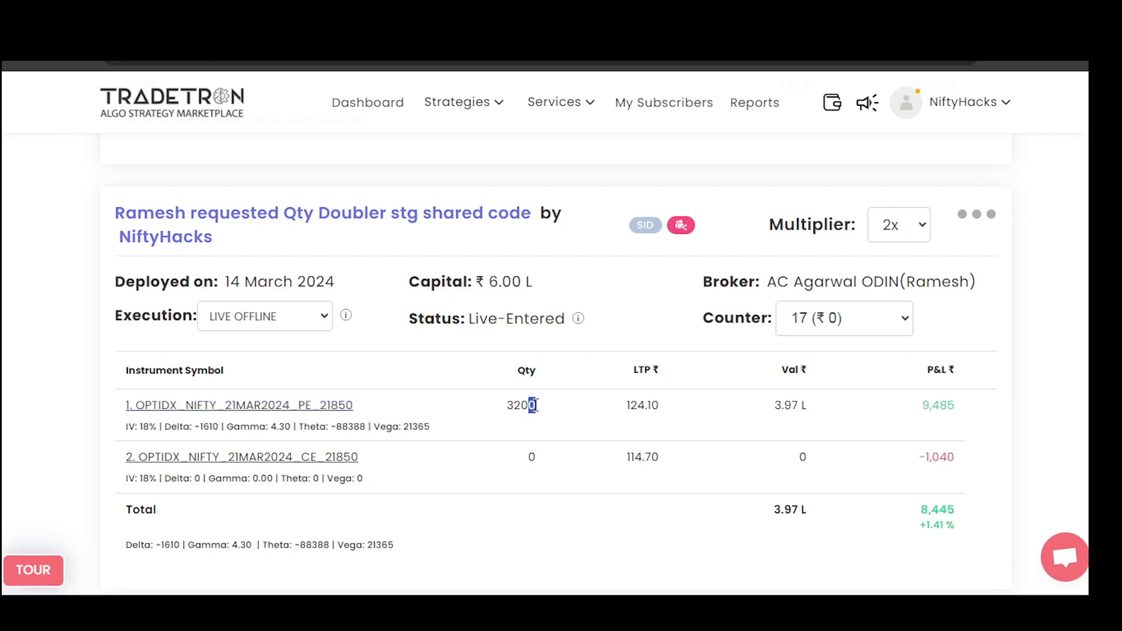
{"action": "left_click", "coordinate": [491, 412]}
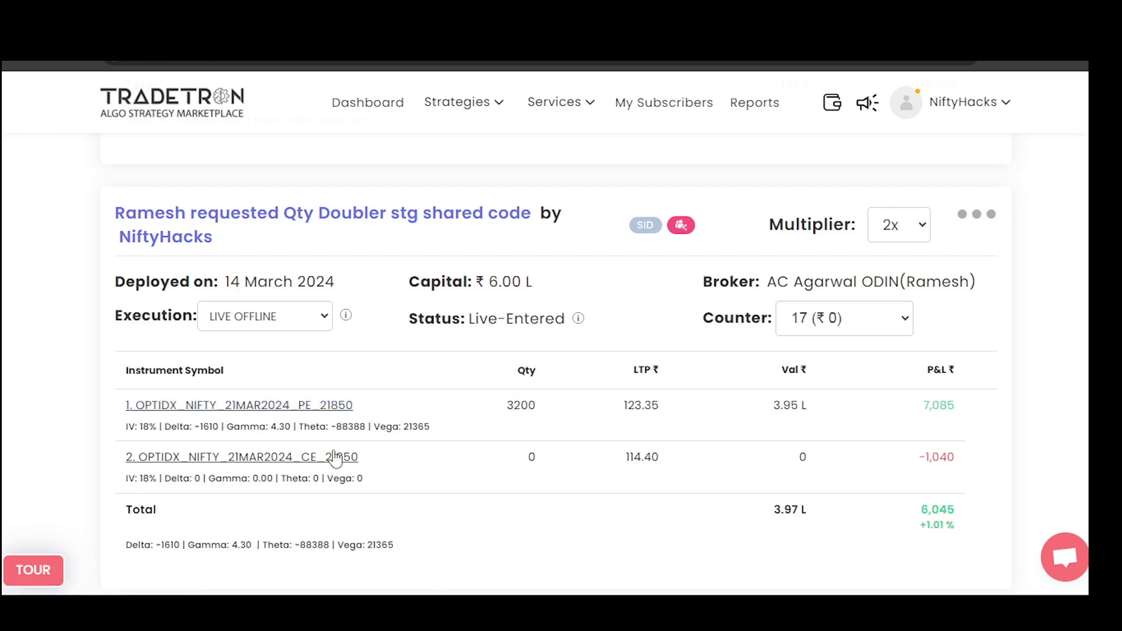
Step: Divide 3200 by 5 in Calculator to work out the tranche size, highlight the result and close Calculator
{"action": "key", "text": "XF86Calculator"}
{"action": "left_click", "coordinate": [192, 485]}
{"action": "left_click", "coordinate": [124, 492]}
{"action": "left_click", "coordinate": [117, 541]}
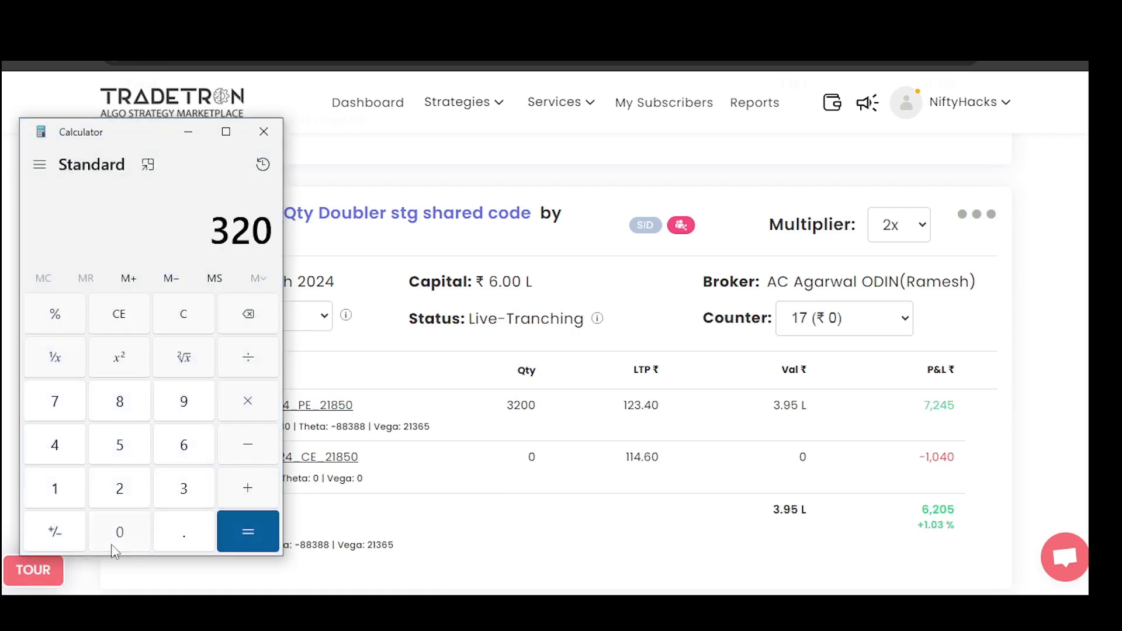
{"action": "left_click", "coordinate": [117, 533]}
{"action": "left_click", "coordinate": [248, 356]}
{"action": "left_click", "coordinate": [120, 444]}
{"action": "left_click", "coordinate": [248, 531]}
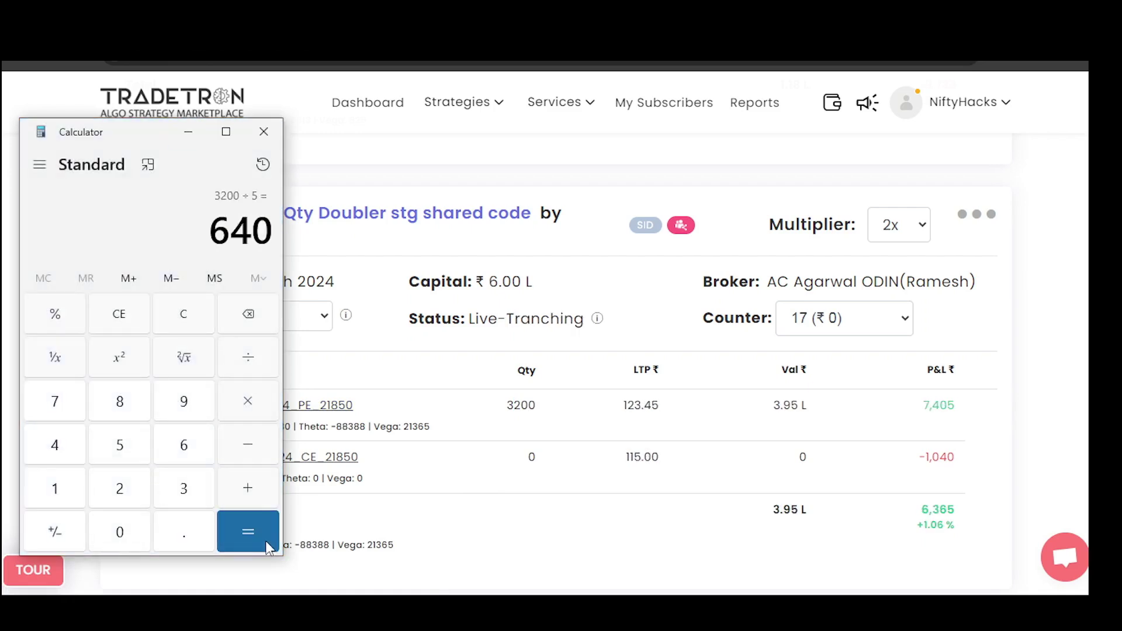
{"action": "double_click", "coordinate": [222, 236]}
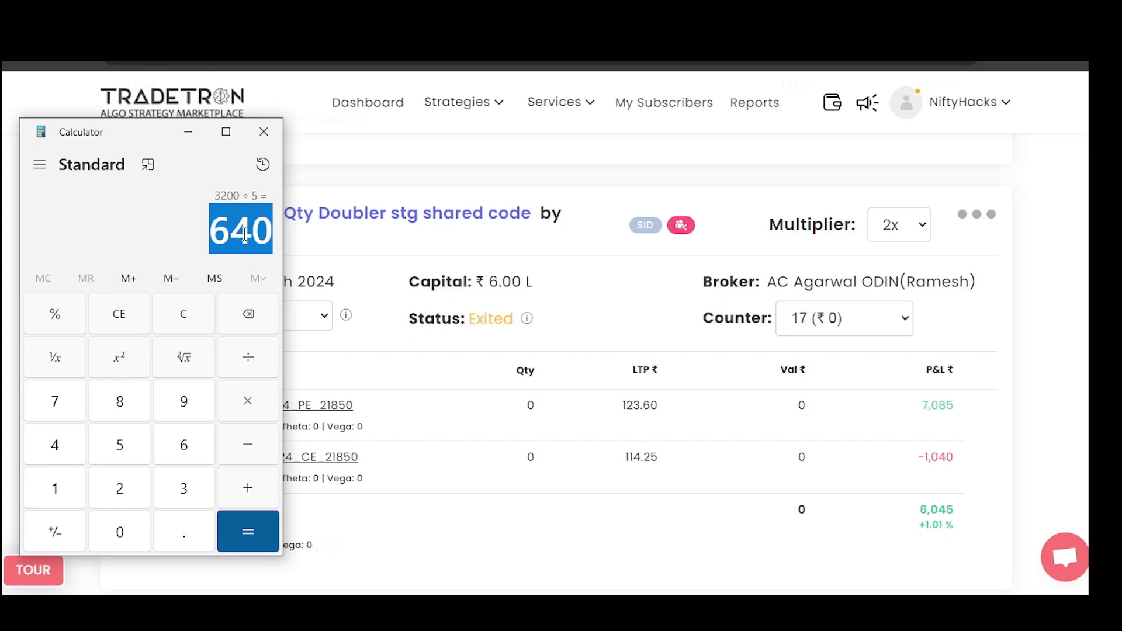
{"action": "left_click", "coordinate": [261, 137]}
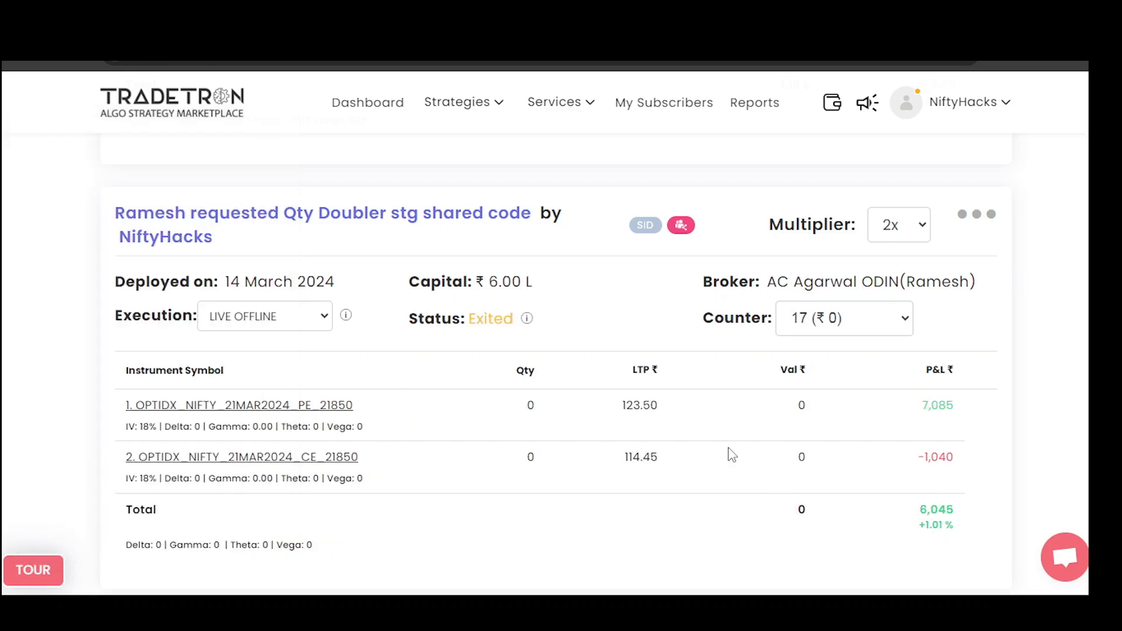
Step: Compare the latest entry and universal exit prices in the PE 21850 position history, and highlight the strategy's total P&L
{"action": "left_click", "coordinate": [287, 406]}
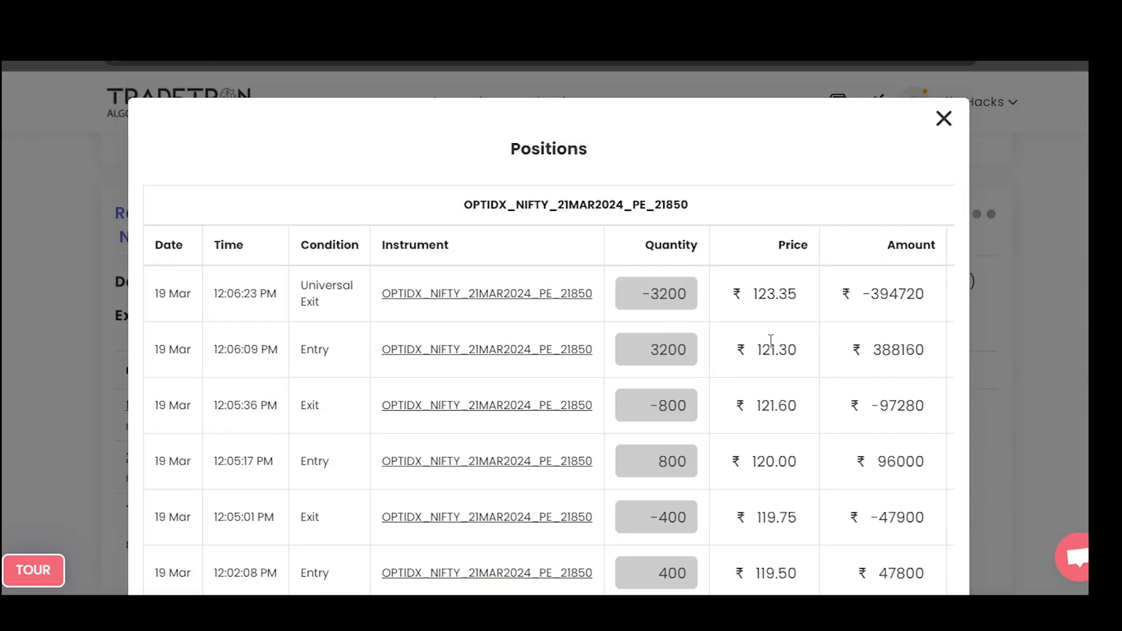
{"action": "left_click_drag", "start_coordinate": [748, 348], "coordinate": [824, 352]}
{"action": "left_click_drag", "start_coordinate": [751, 295], "coordinate": [806, 295]}
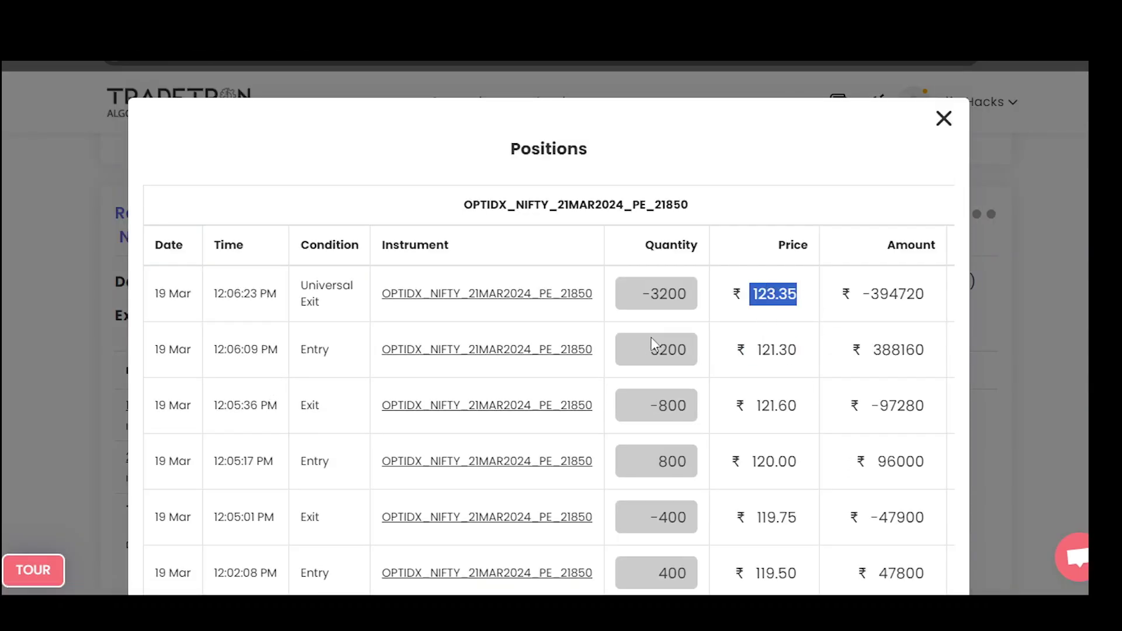
{"action": "left_click_drag", "start_coordinate": [648, 344], "coordinate": [804, 356]}
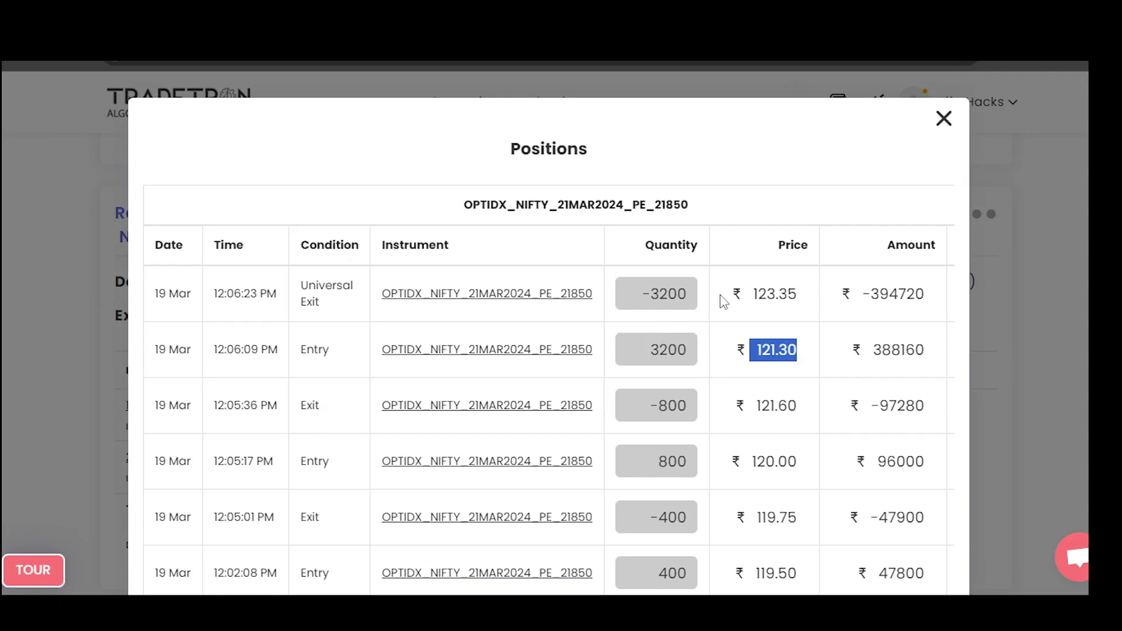
{"action": "left_click_drag", "start_coordinate": [722, 297], "coordinate": [816, 299]}
{"action": "left_click", "coordinate": [944, 119]}
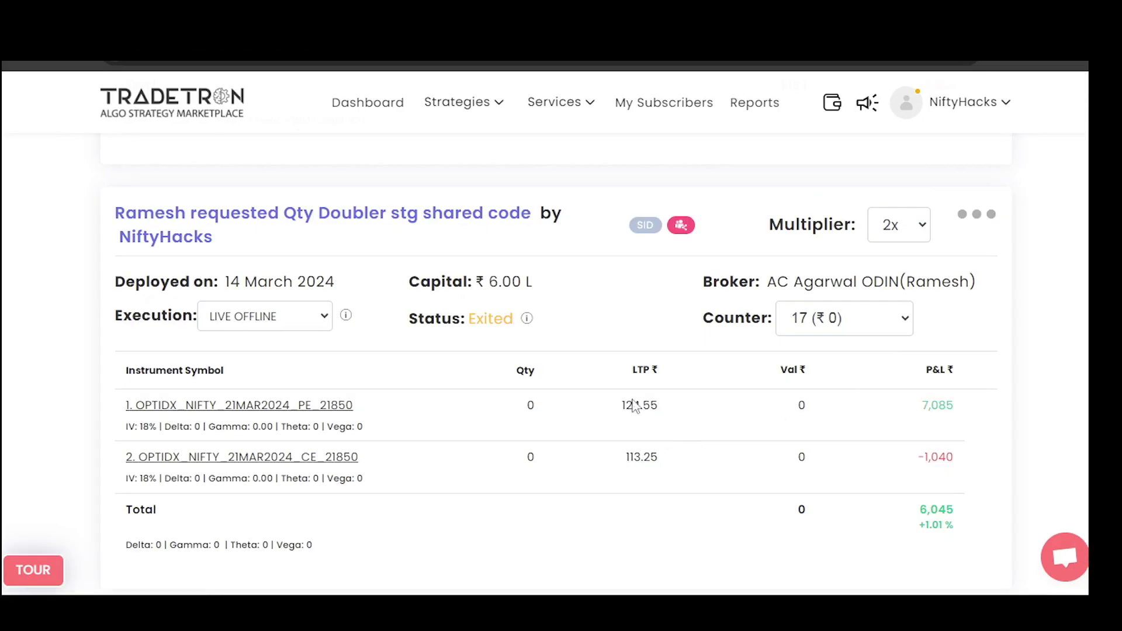
{"action": "double_click", "coordinate": [640, 405]}
{"action": "left_click_drag", "start_coordinate": [918, 509], "coordinate": [963, 506]}
Step: Open the strategy's run time data, highlight the tsl_profit, max_pnl and tsl values, and close it
{"action": "left_click", "coordinate": [987, 215]}
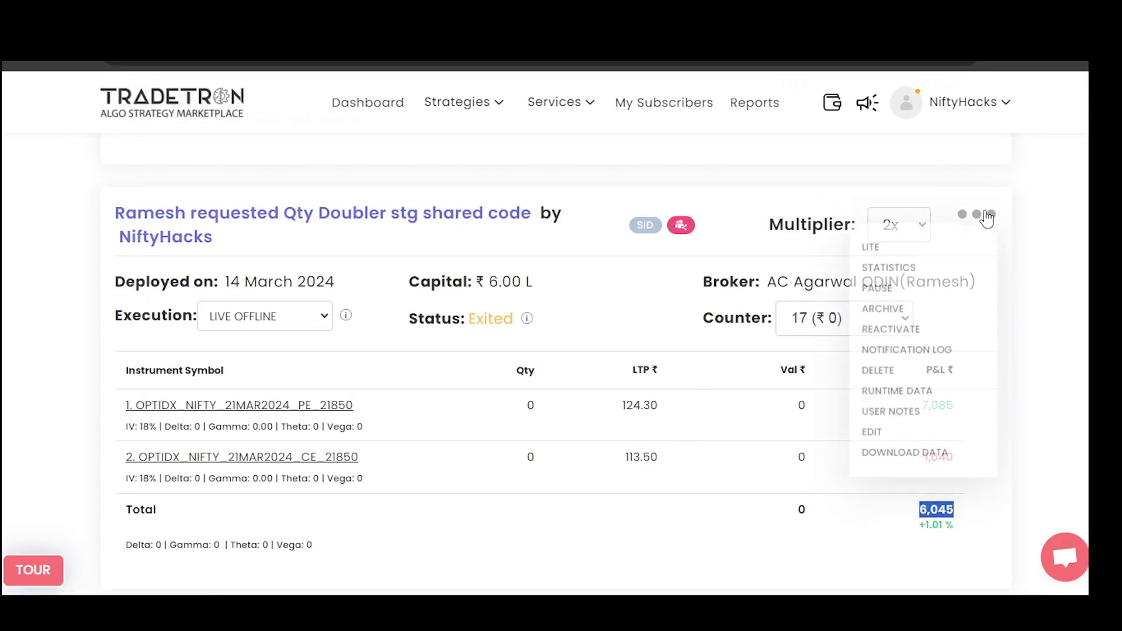
{"action": "left_click", "coordinate": [896, 403]}
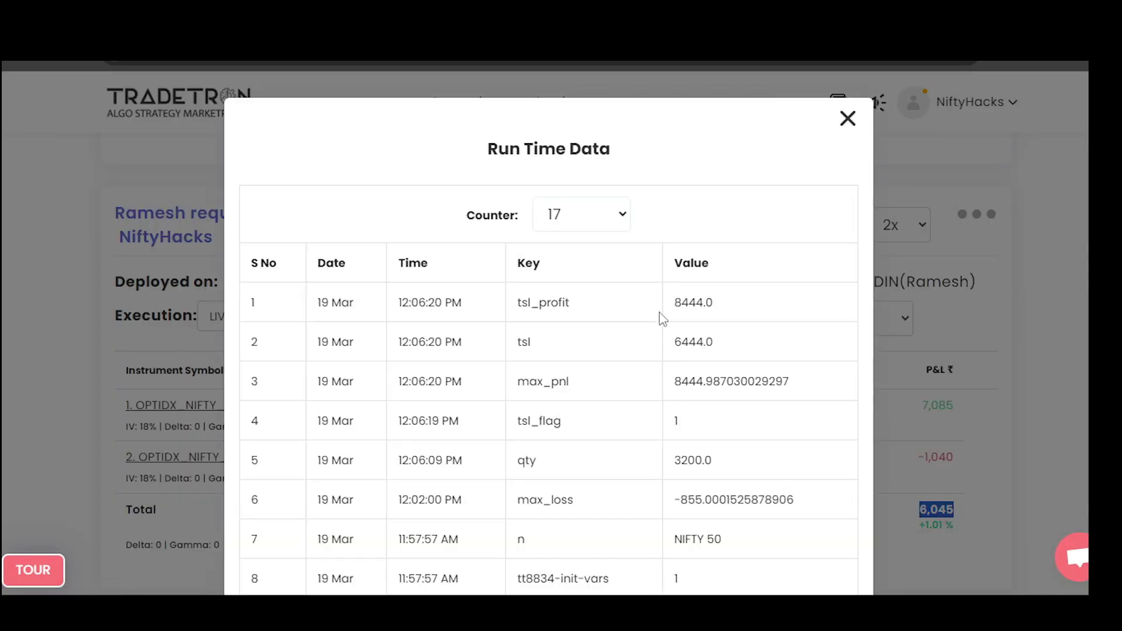
{"action": "left_click_drag", "start_coordinate": [670, 303], "coordinate": [736, 307]}
{"action": "left_click_drag", "start_coordinate": [672, 386], "coordinate": [748, 383]}
{"action": "left_click", "coordinate": [792, 426]}
{"action": "left_click_drag", "start_coordinate": [672, 349], "coordinate": [730, 344]}
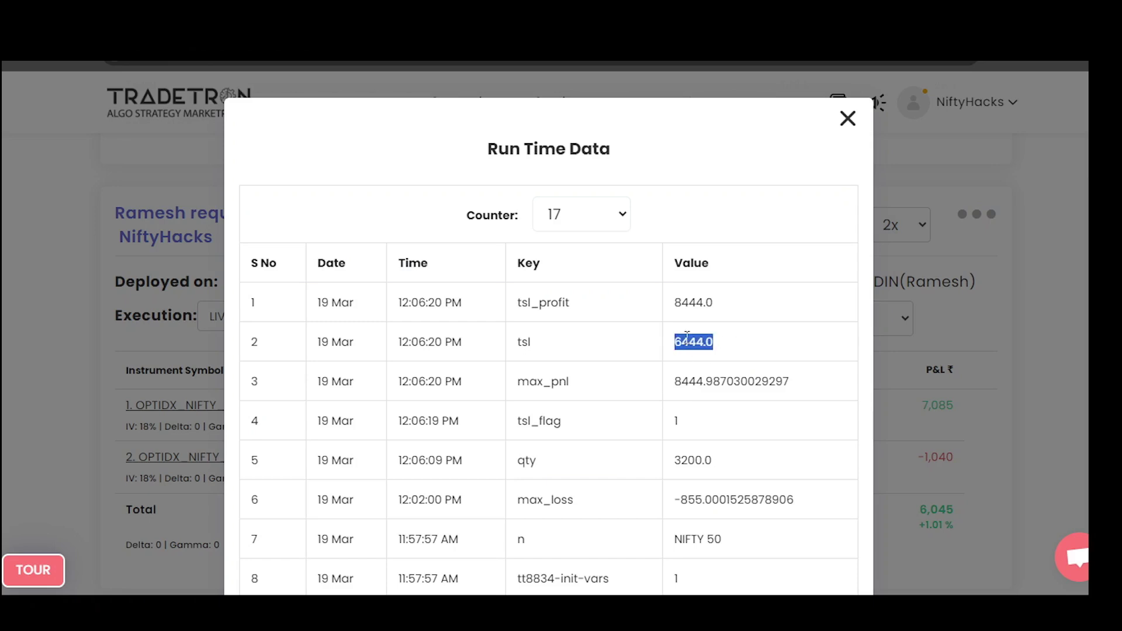
{"action": "left_click", "coordinate": [847, 119]}
{"action": "left_click", "coordinate": [788, 432]}
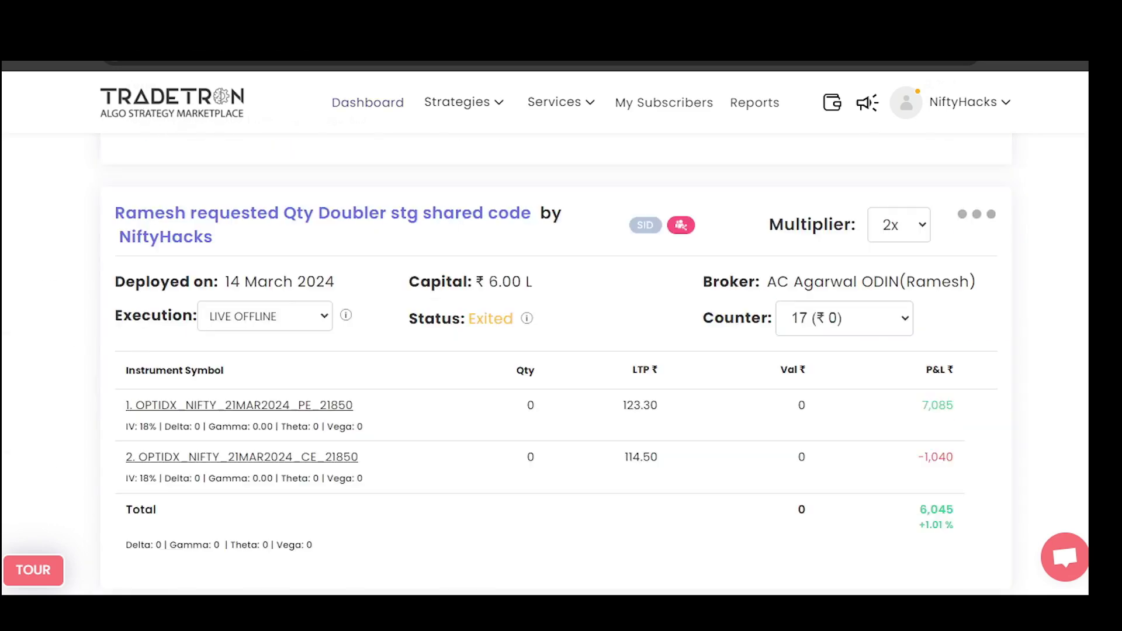
Step: Highlight the CE 21850 LTP and the strategy's capital on the strategy card
{"action": "left_click_drag", "start_coordinate": [619, 466], "coordinate": [681, 458]}
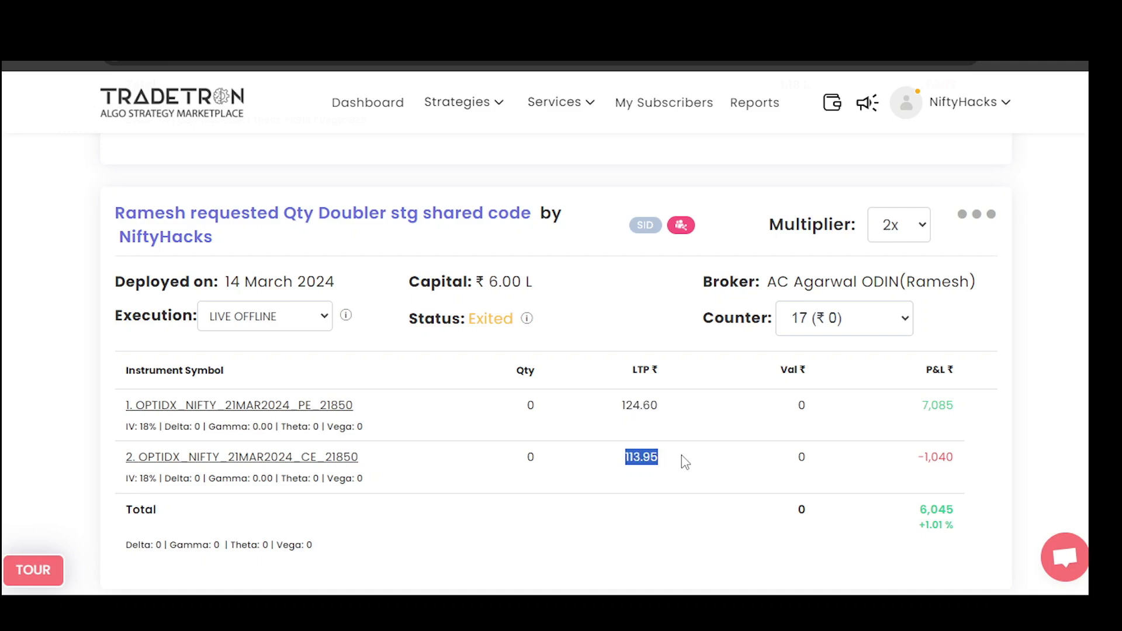
{"action": "left_click_drag", "start_coordinate": [488, 295], "coordinate": [536, 286]}
{"action": "left_click", "coordinate": [596, 313]}
{"action": "left_click_drag", "start_coordinate": [538, 276], "coordinate": [488, 285]}
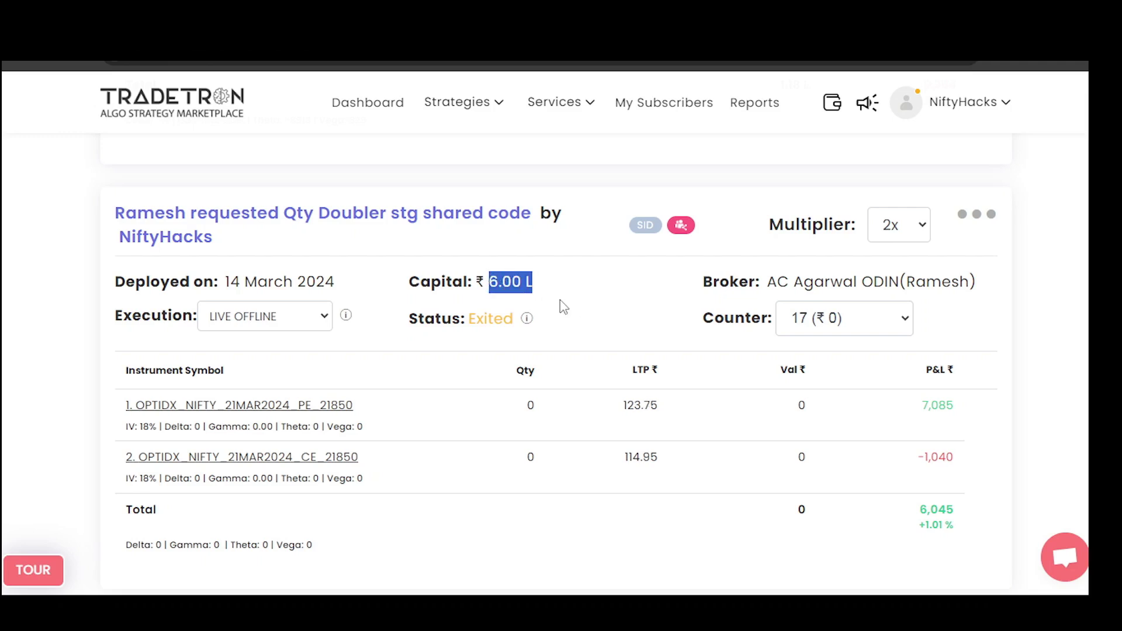
{"action": "left_click", "coordinate": [558, 306]}
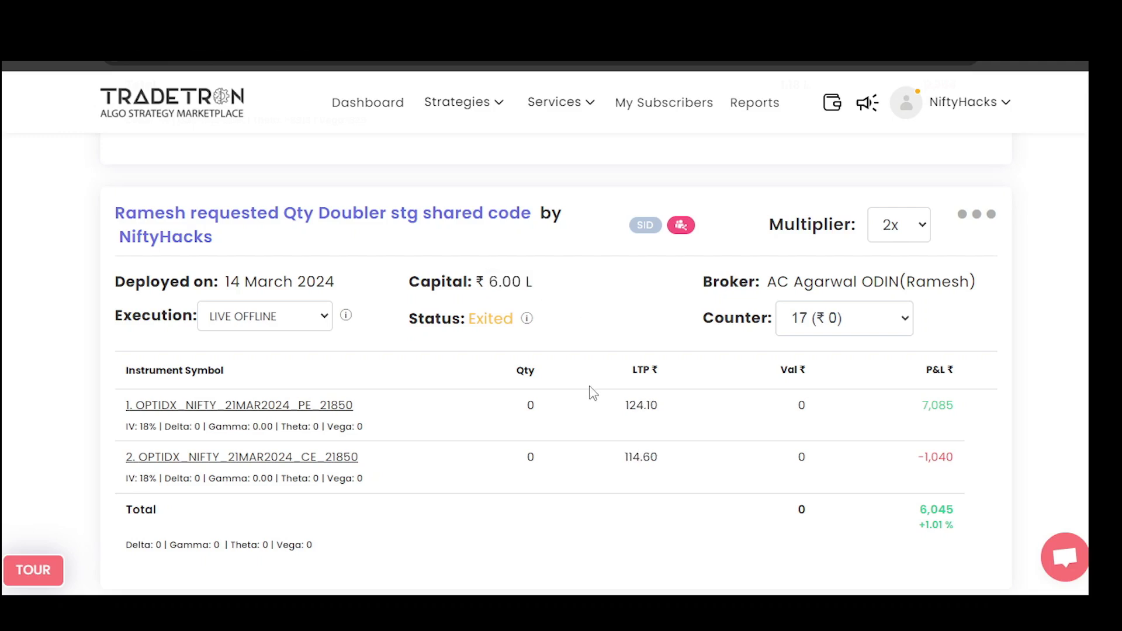
{"action": "left_click", "coordinate": [990, 215]}
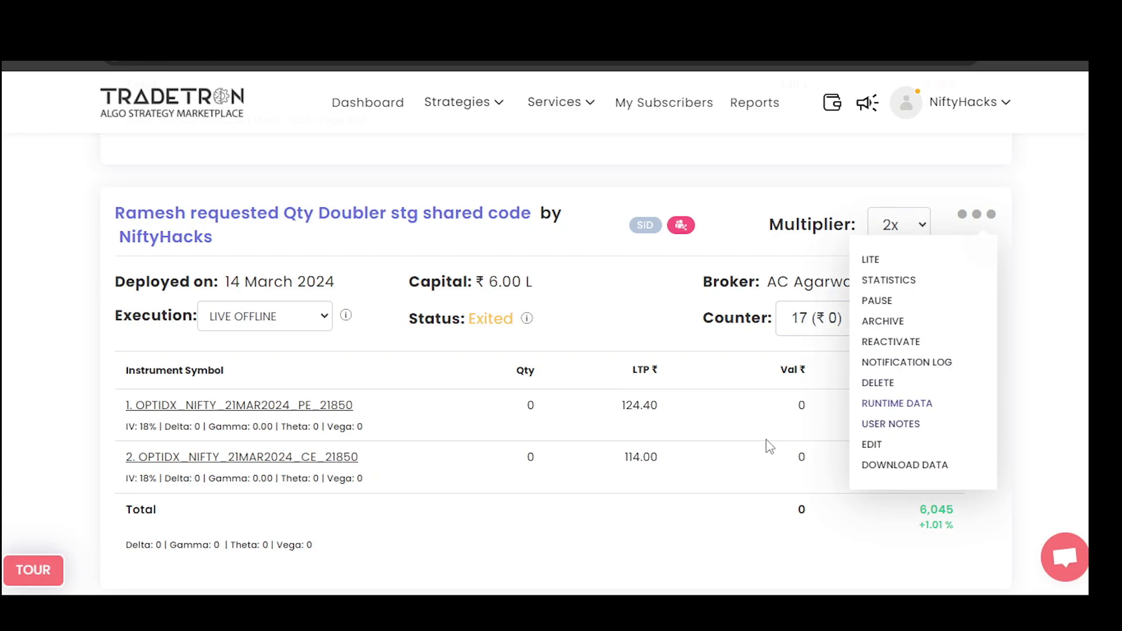
{"action": "left_click", "coordinate": [707, 451]}
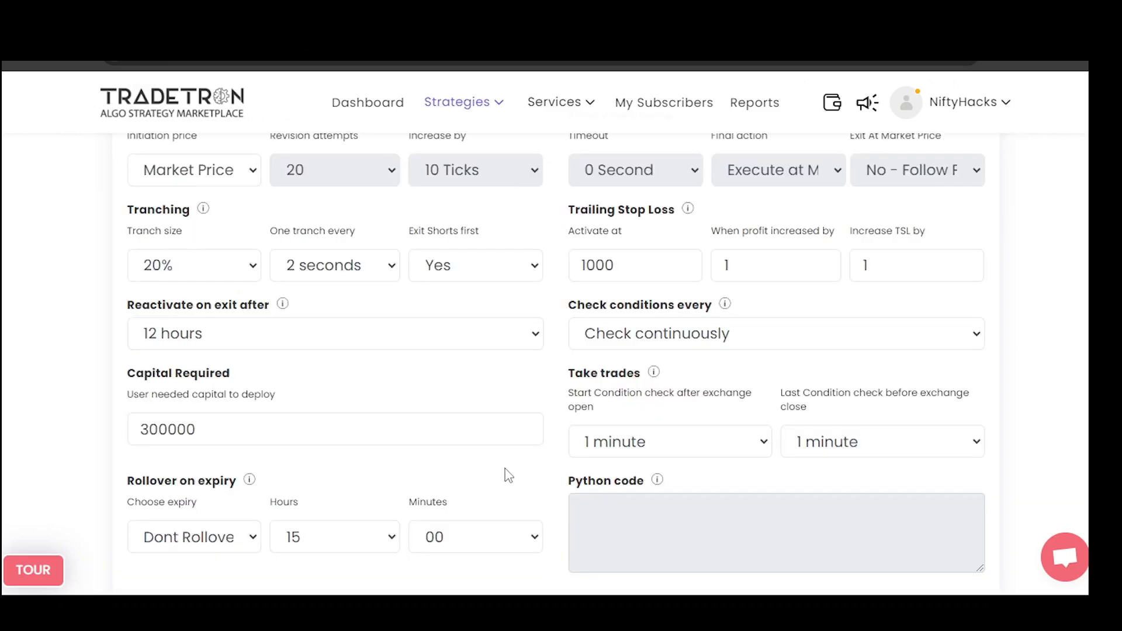
Step: Look through the strategy's set conditions and bring the Set 1 entry section into view
{"action": "scroll", "coordinate": [503, 471], "scroll_direction": "up", "scroll_amount": 15}
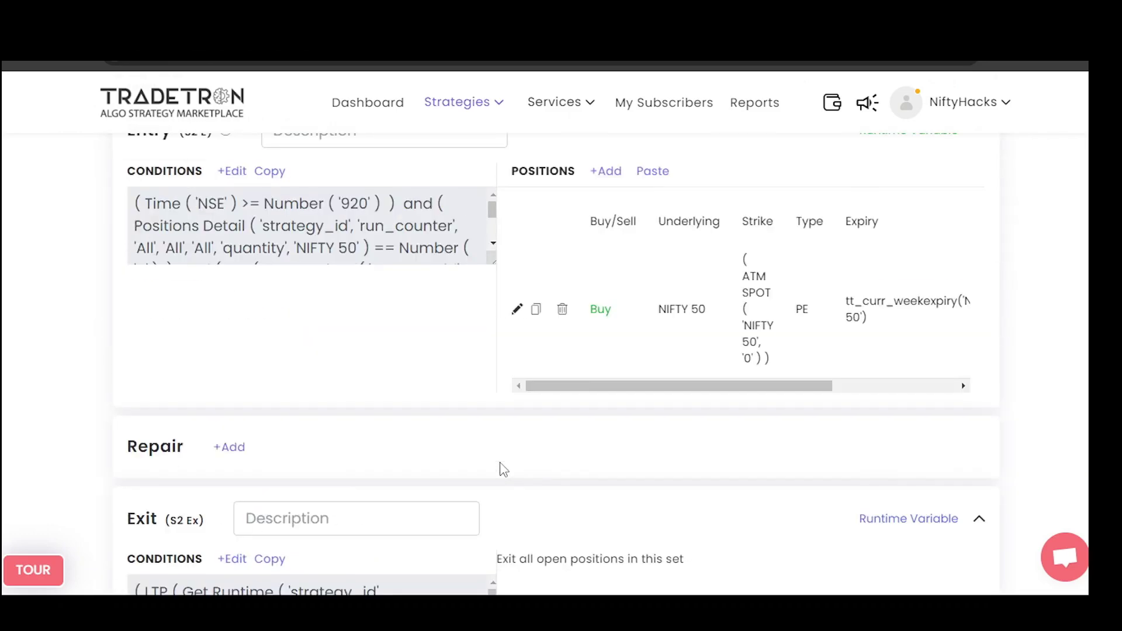
{"action": "scroll", "coordinate": [501, 470], "scroll_direction": "down", "scroll_amount": 3}
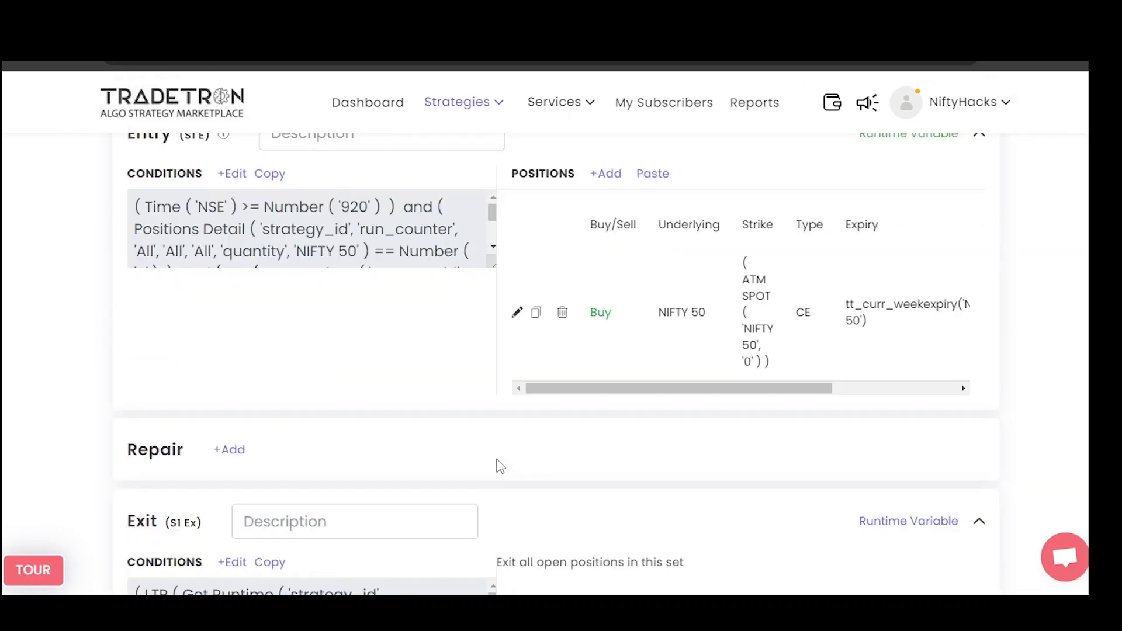
{"action": "scroll", "coordinate": [511, 465], "scroll_direction": "up", "scroll_amount": 2}
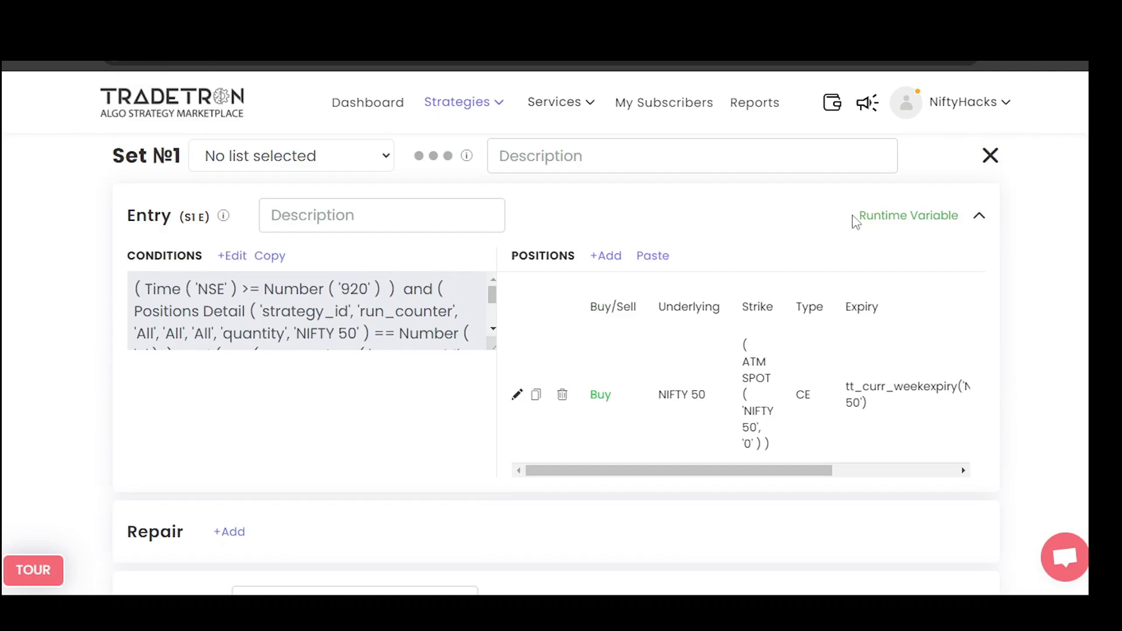